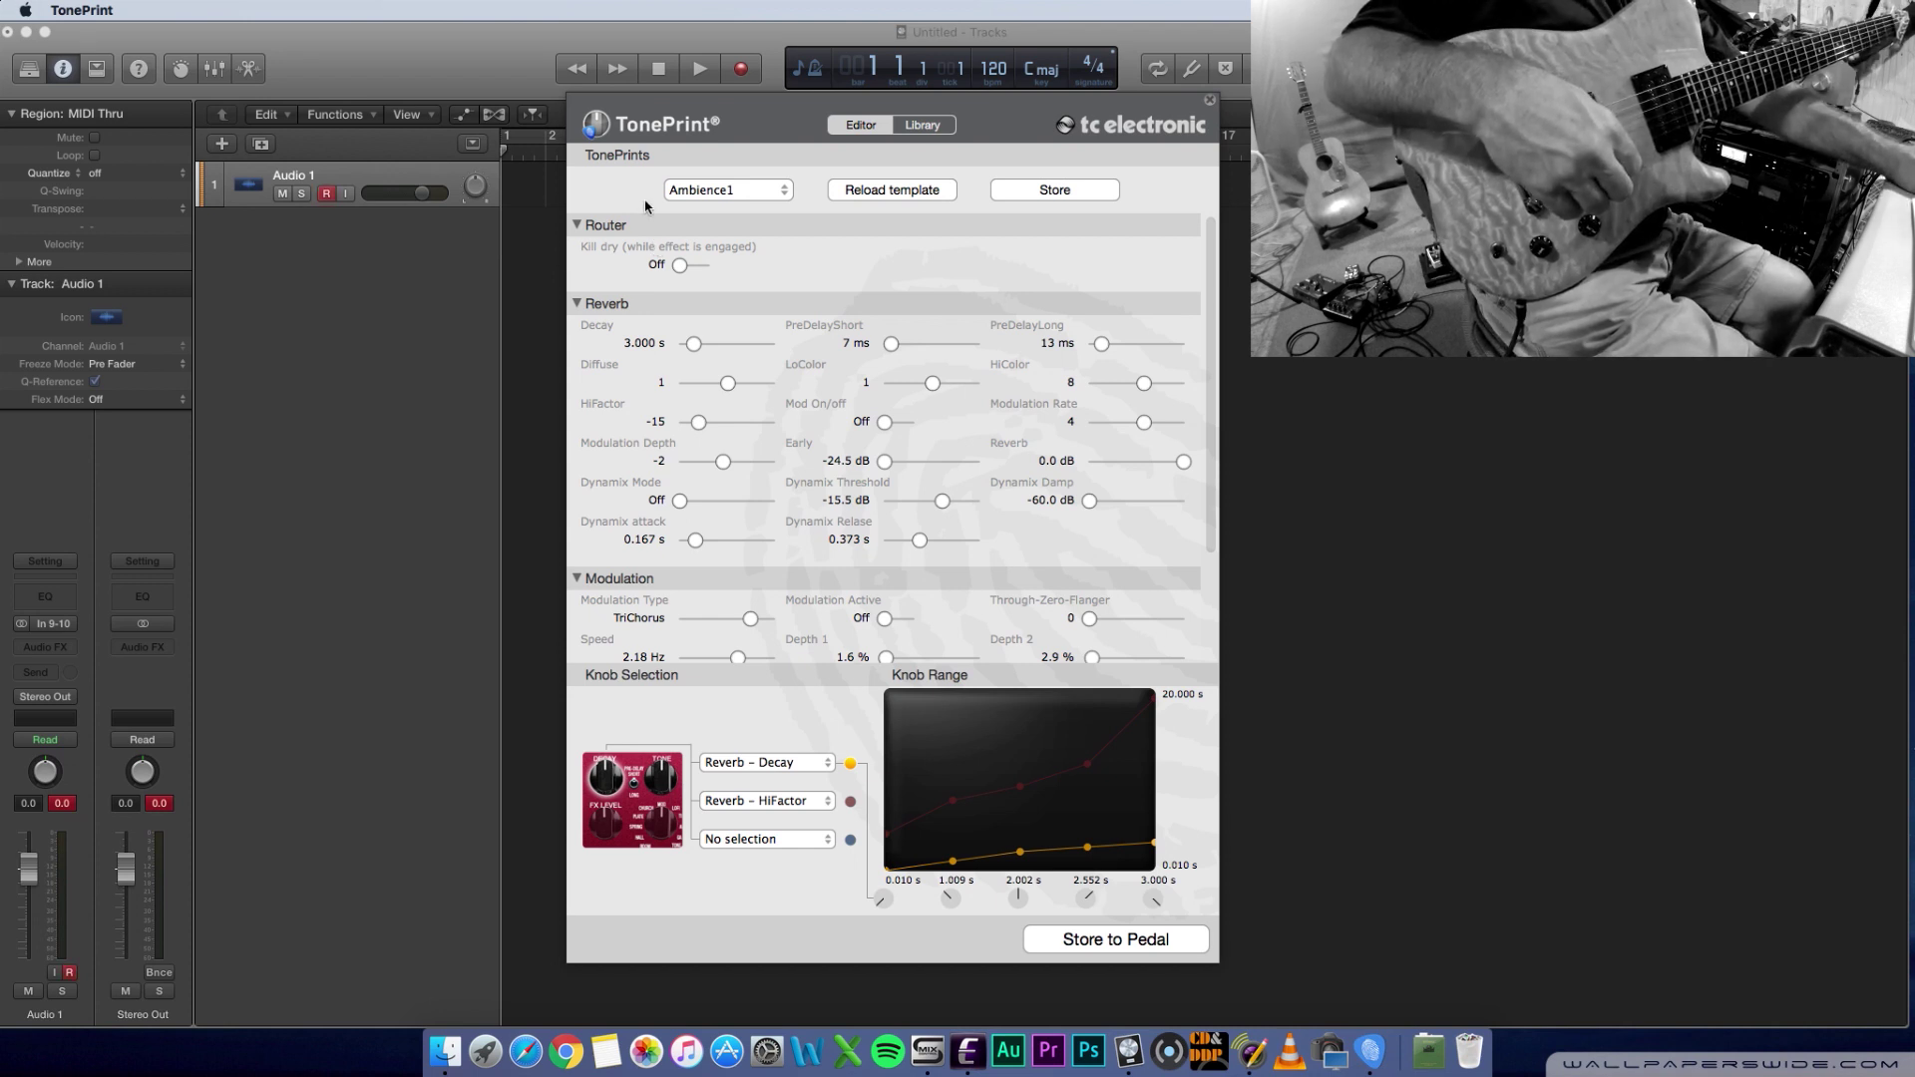
- Keep Ambience1 as the loaded reverb template and briefly try Kill Dry on, then off
left_click(695, 191)
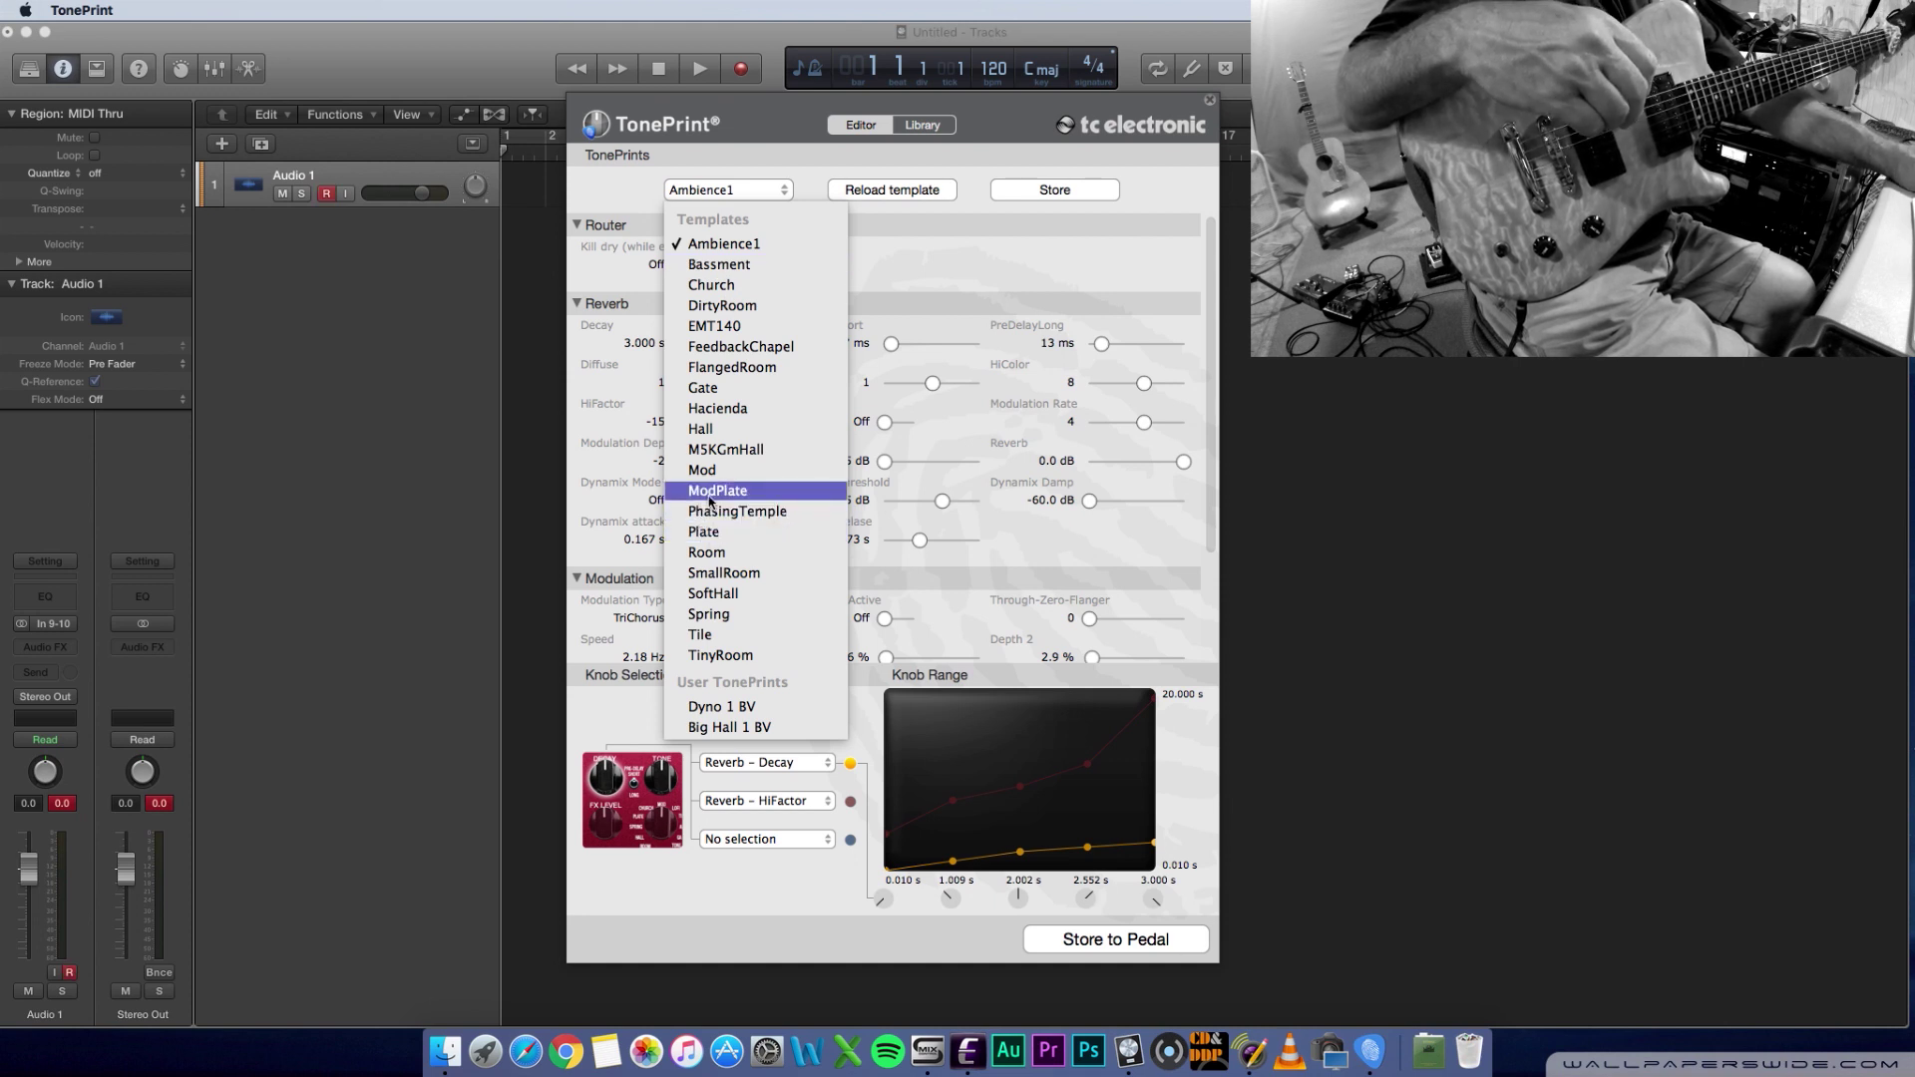
left_click(710, 243)
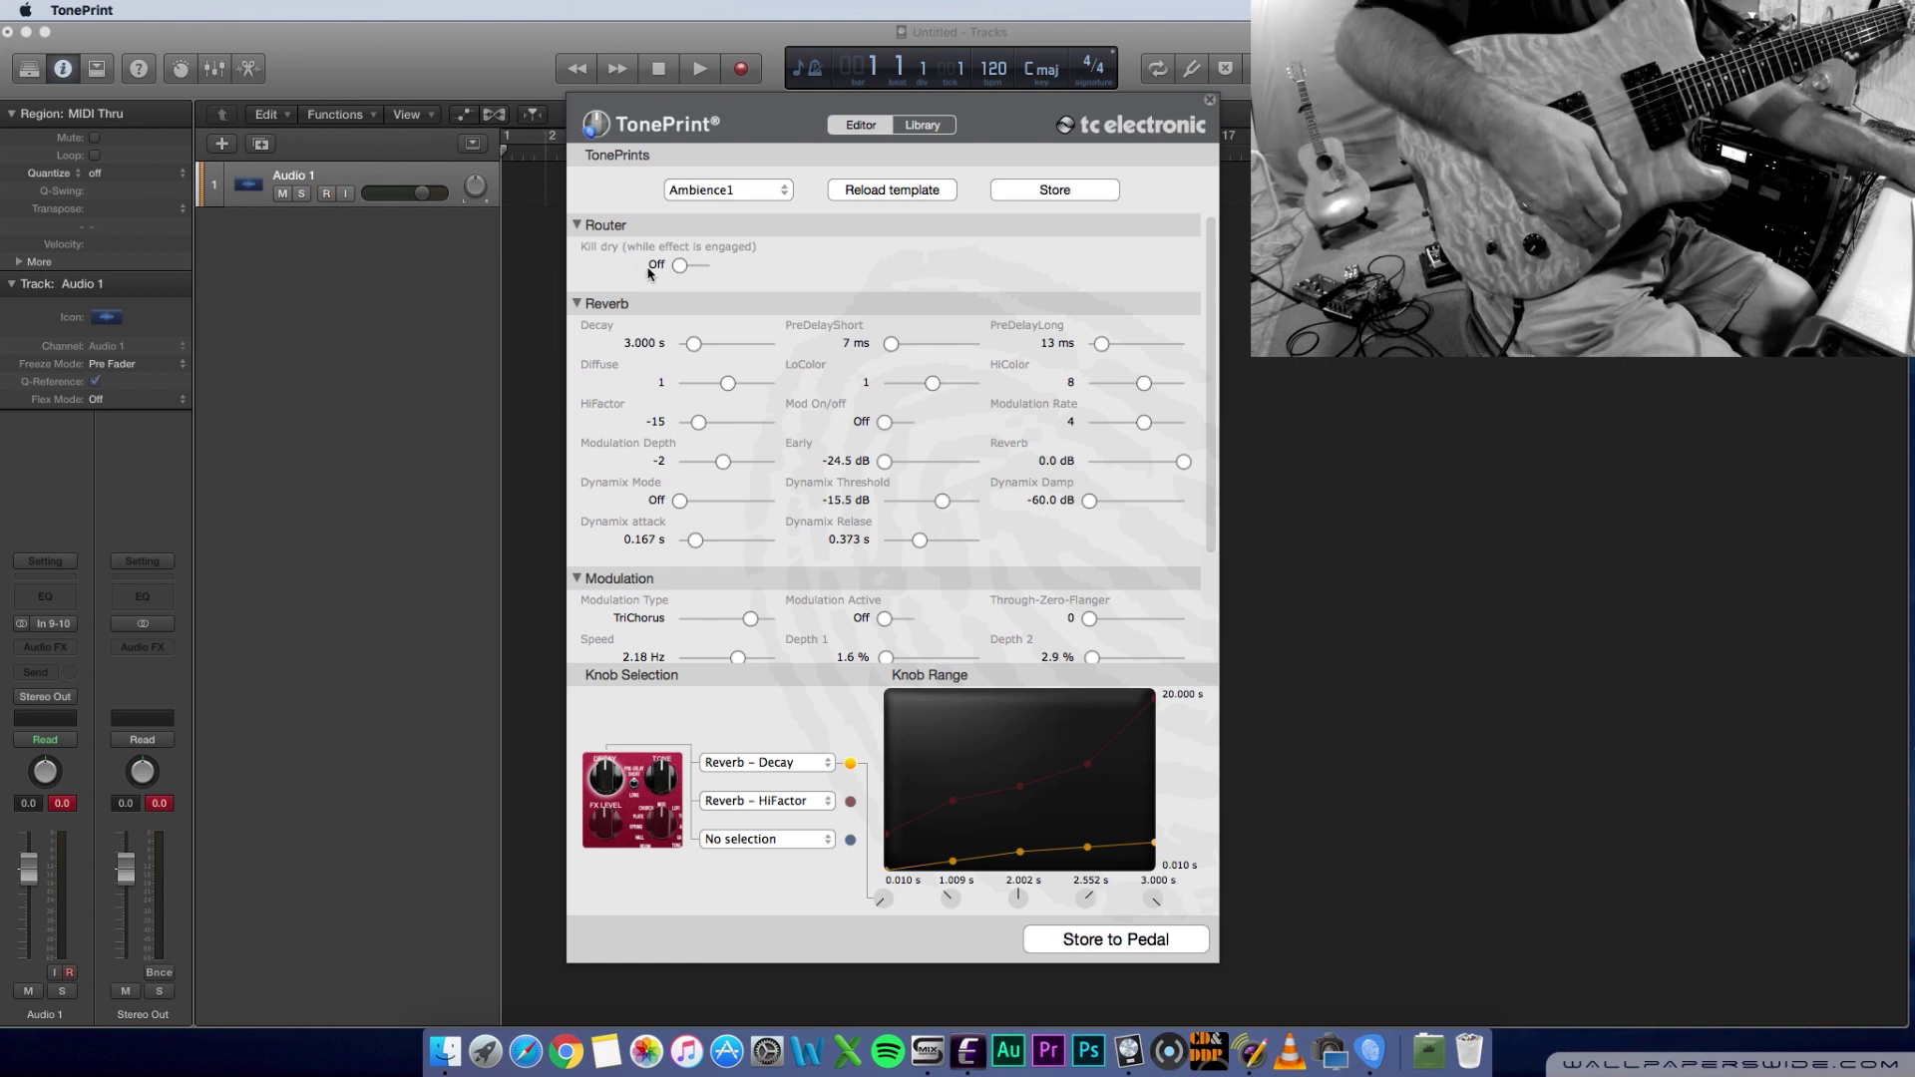
left_click(679, 266)
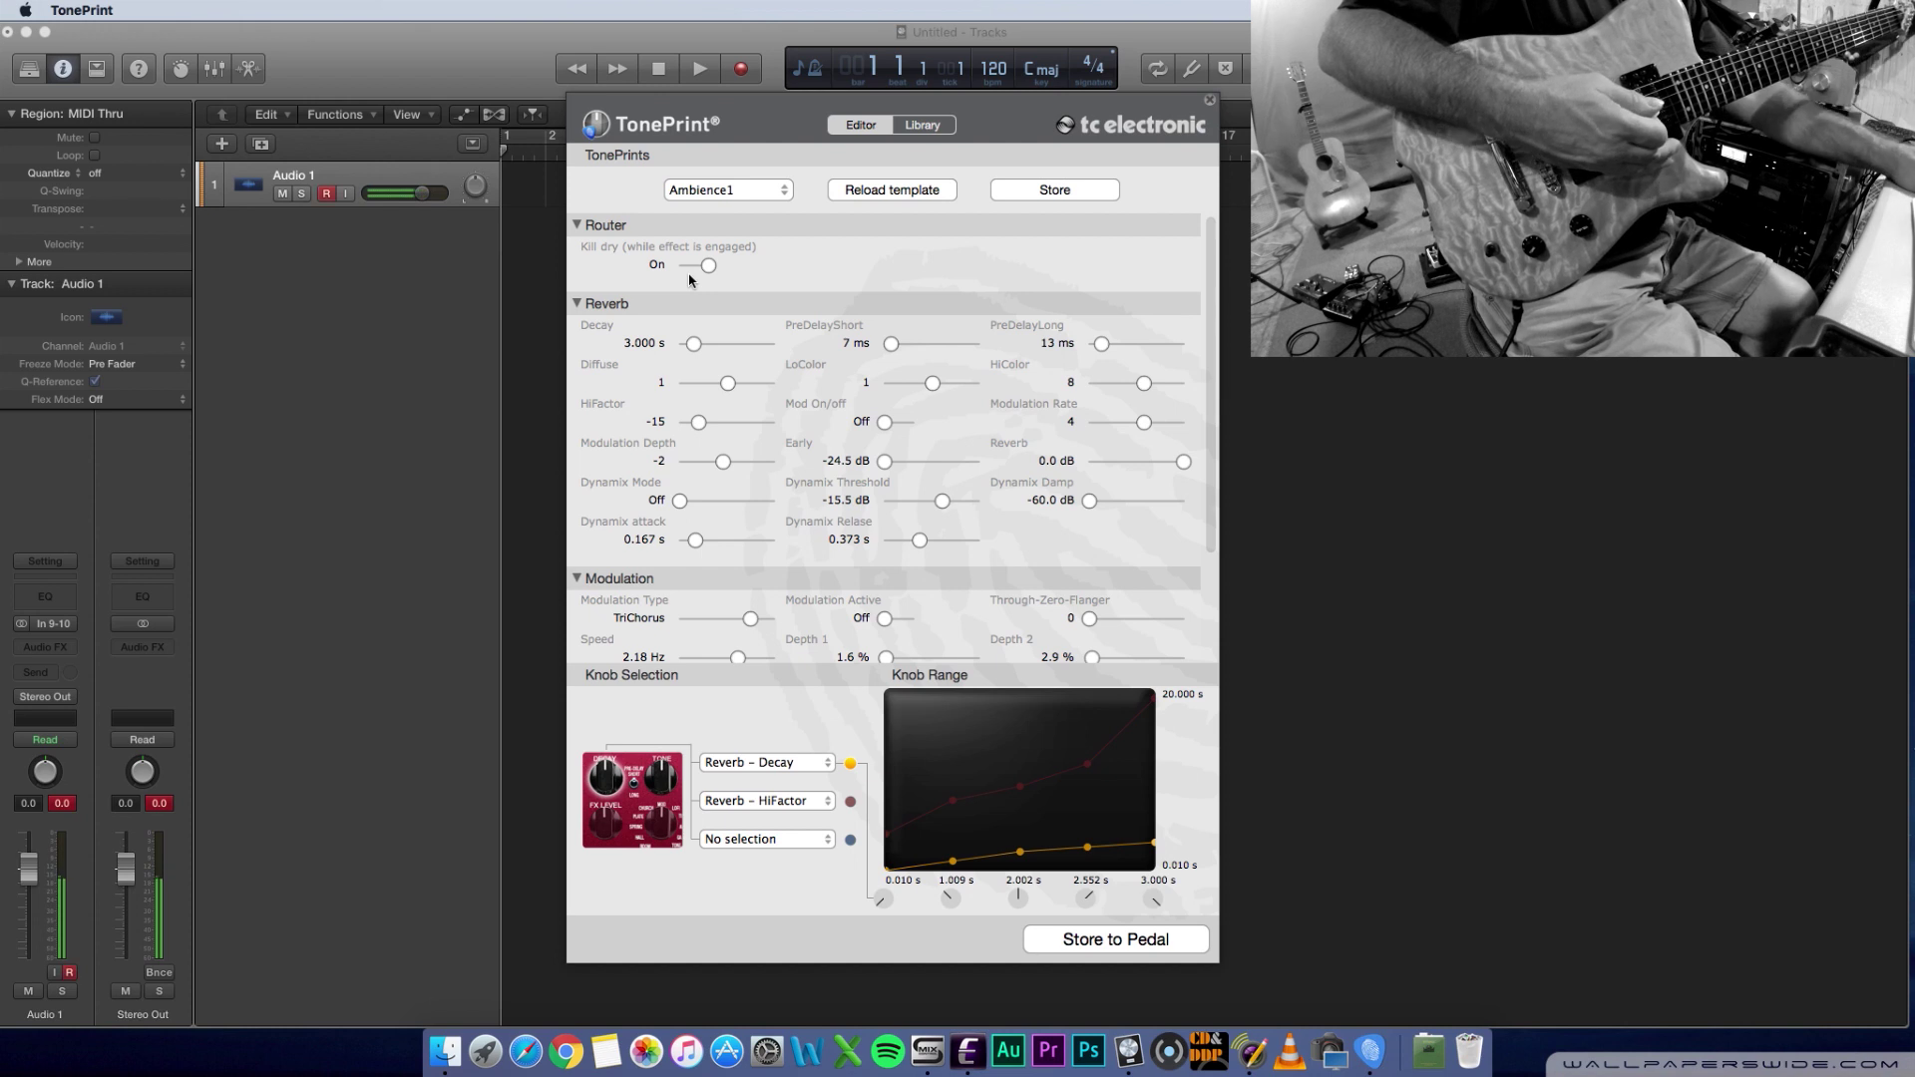
left_click(707, 266)
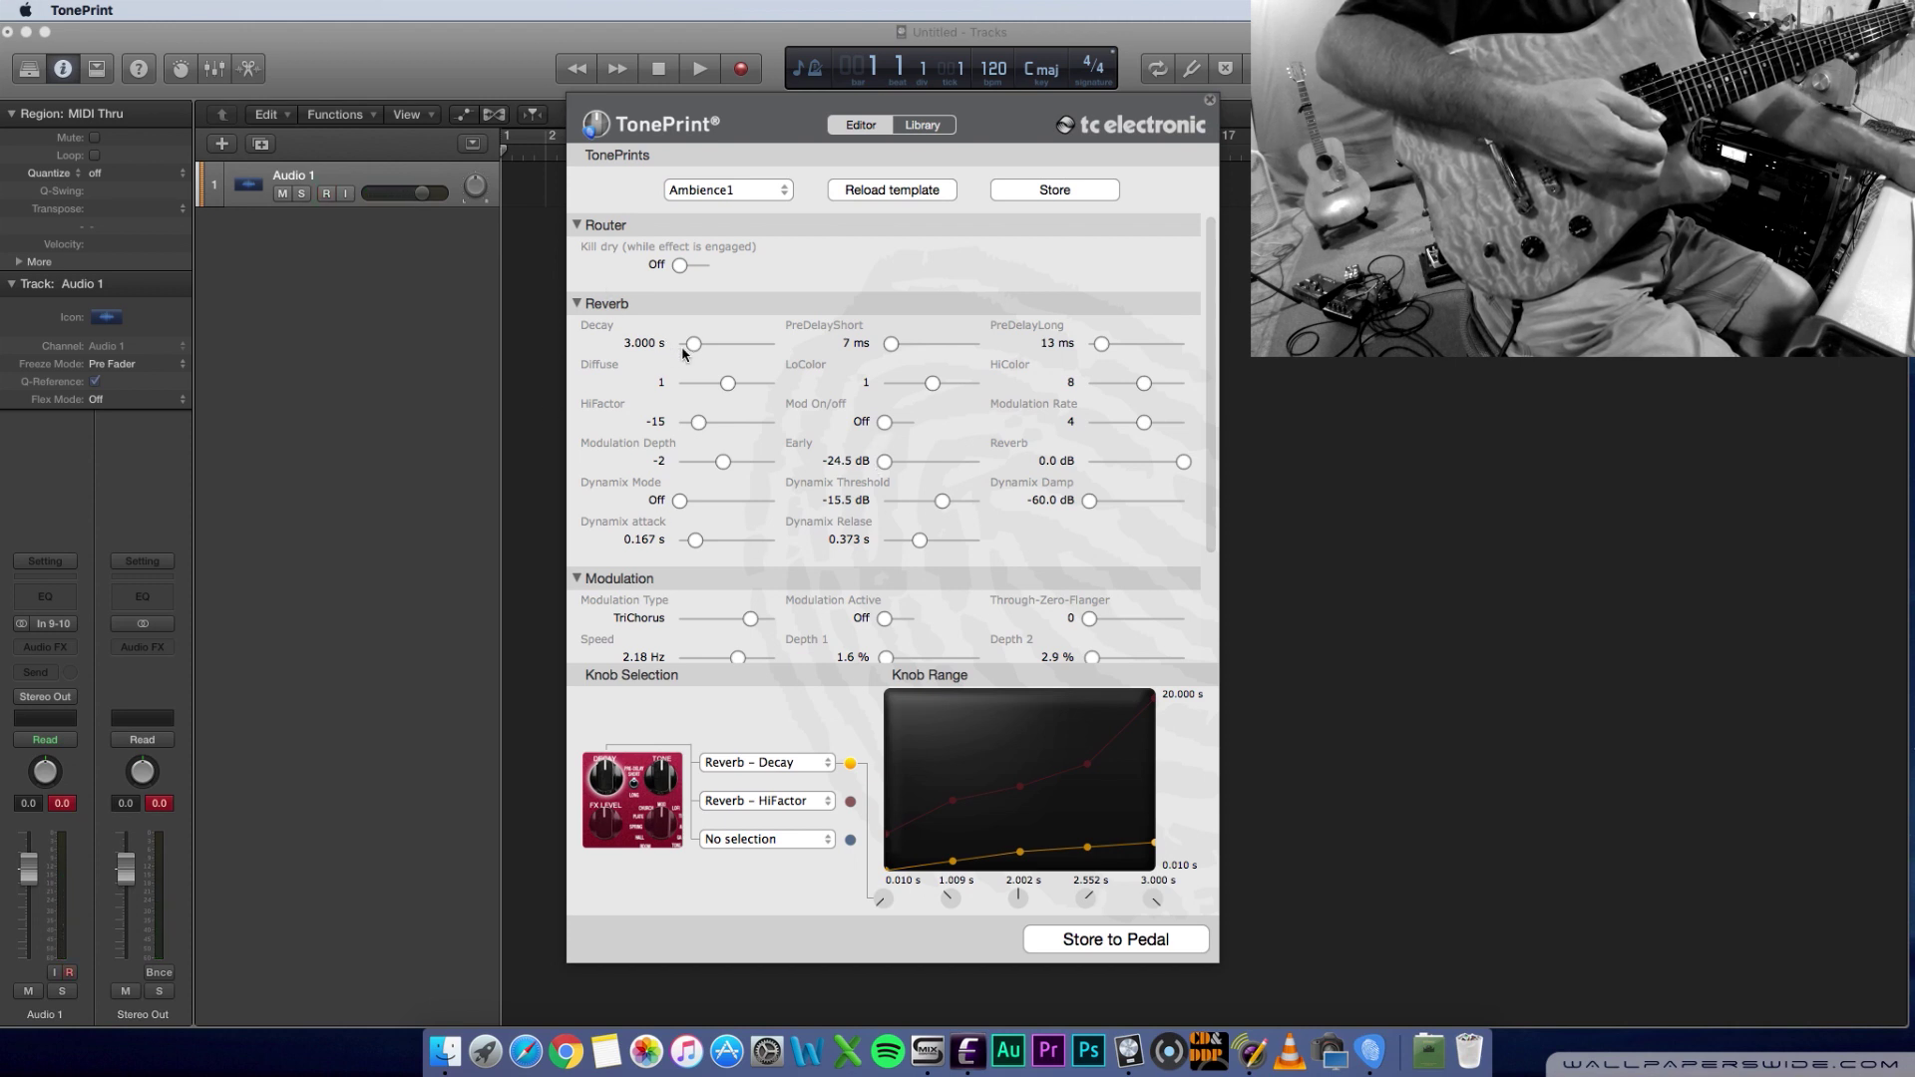
- Sweep the reverb Decay from 0.010 s up to 20.000 s, then settle it at 7.332 s
left_click_drag(694, 345, 661, 349)
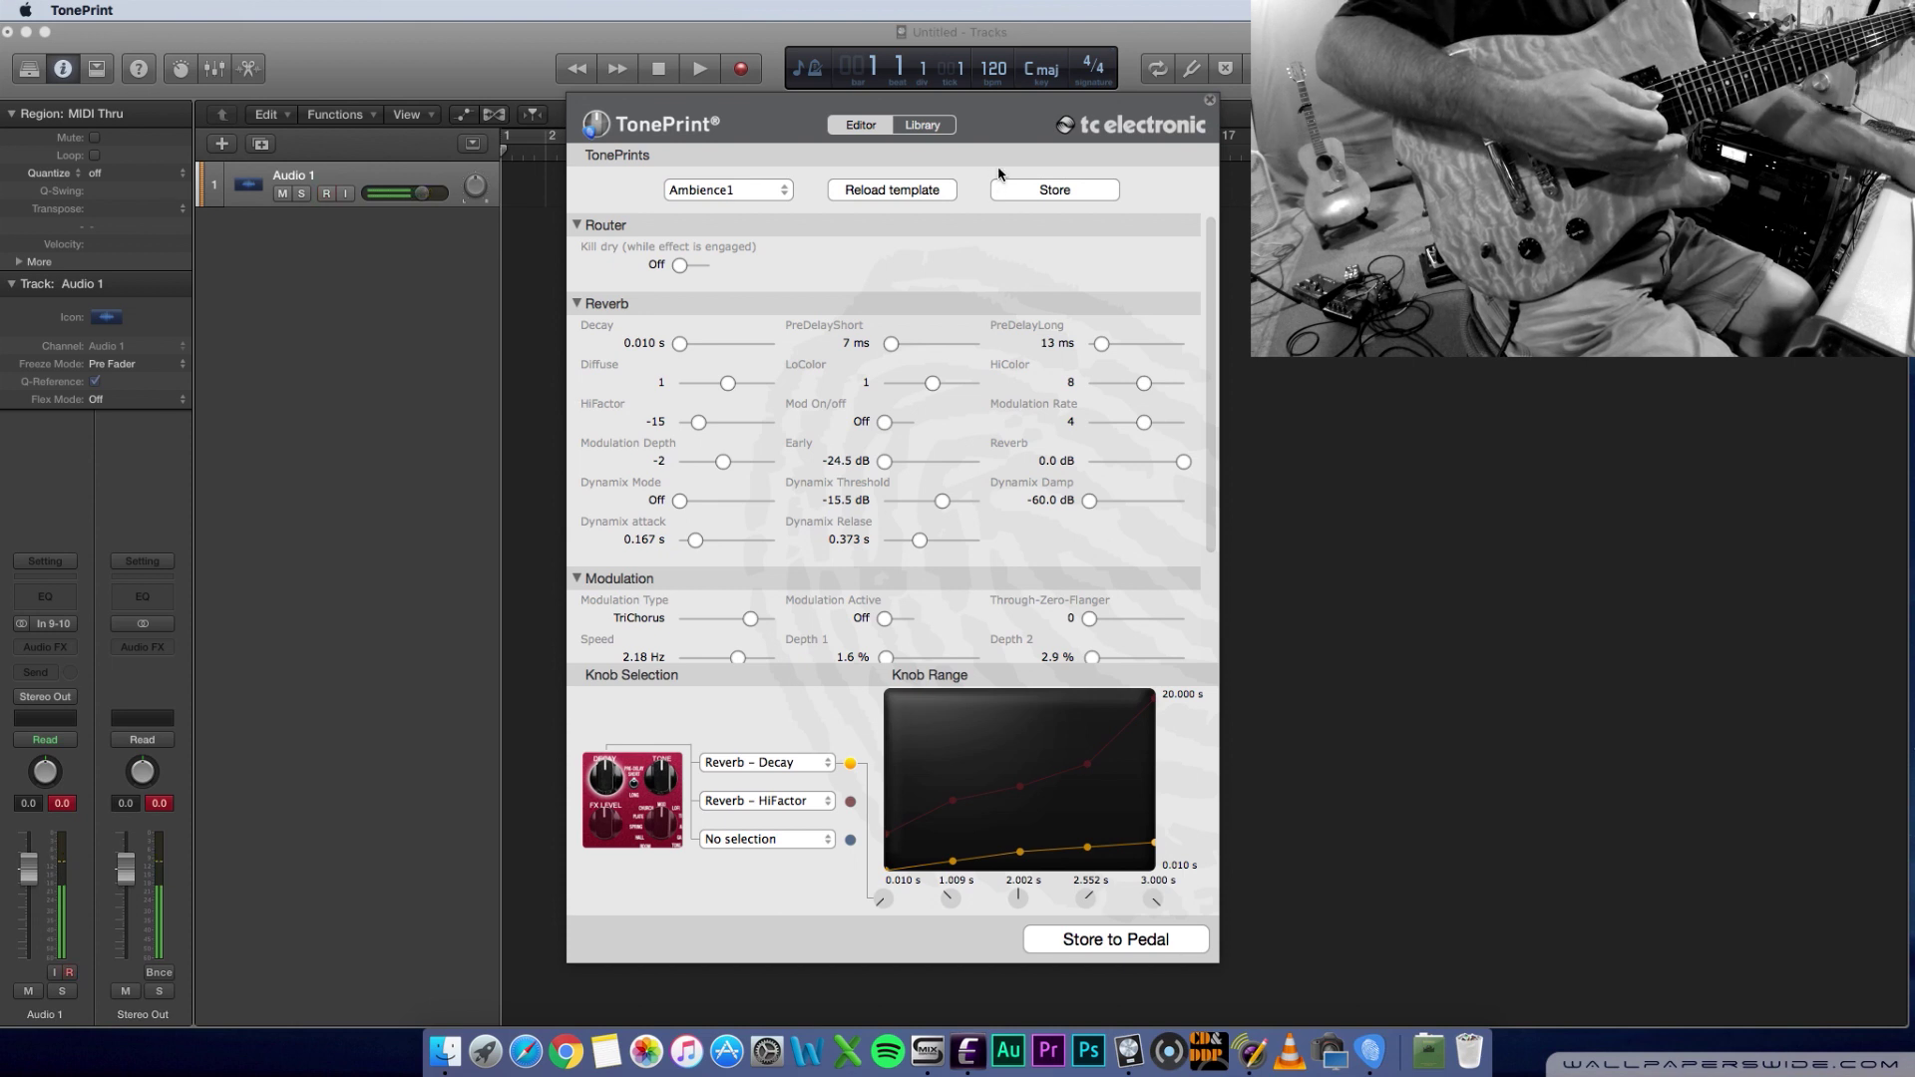
left_click_drag(681, 344, 809, 346)
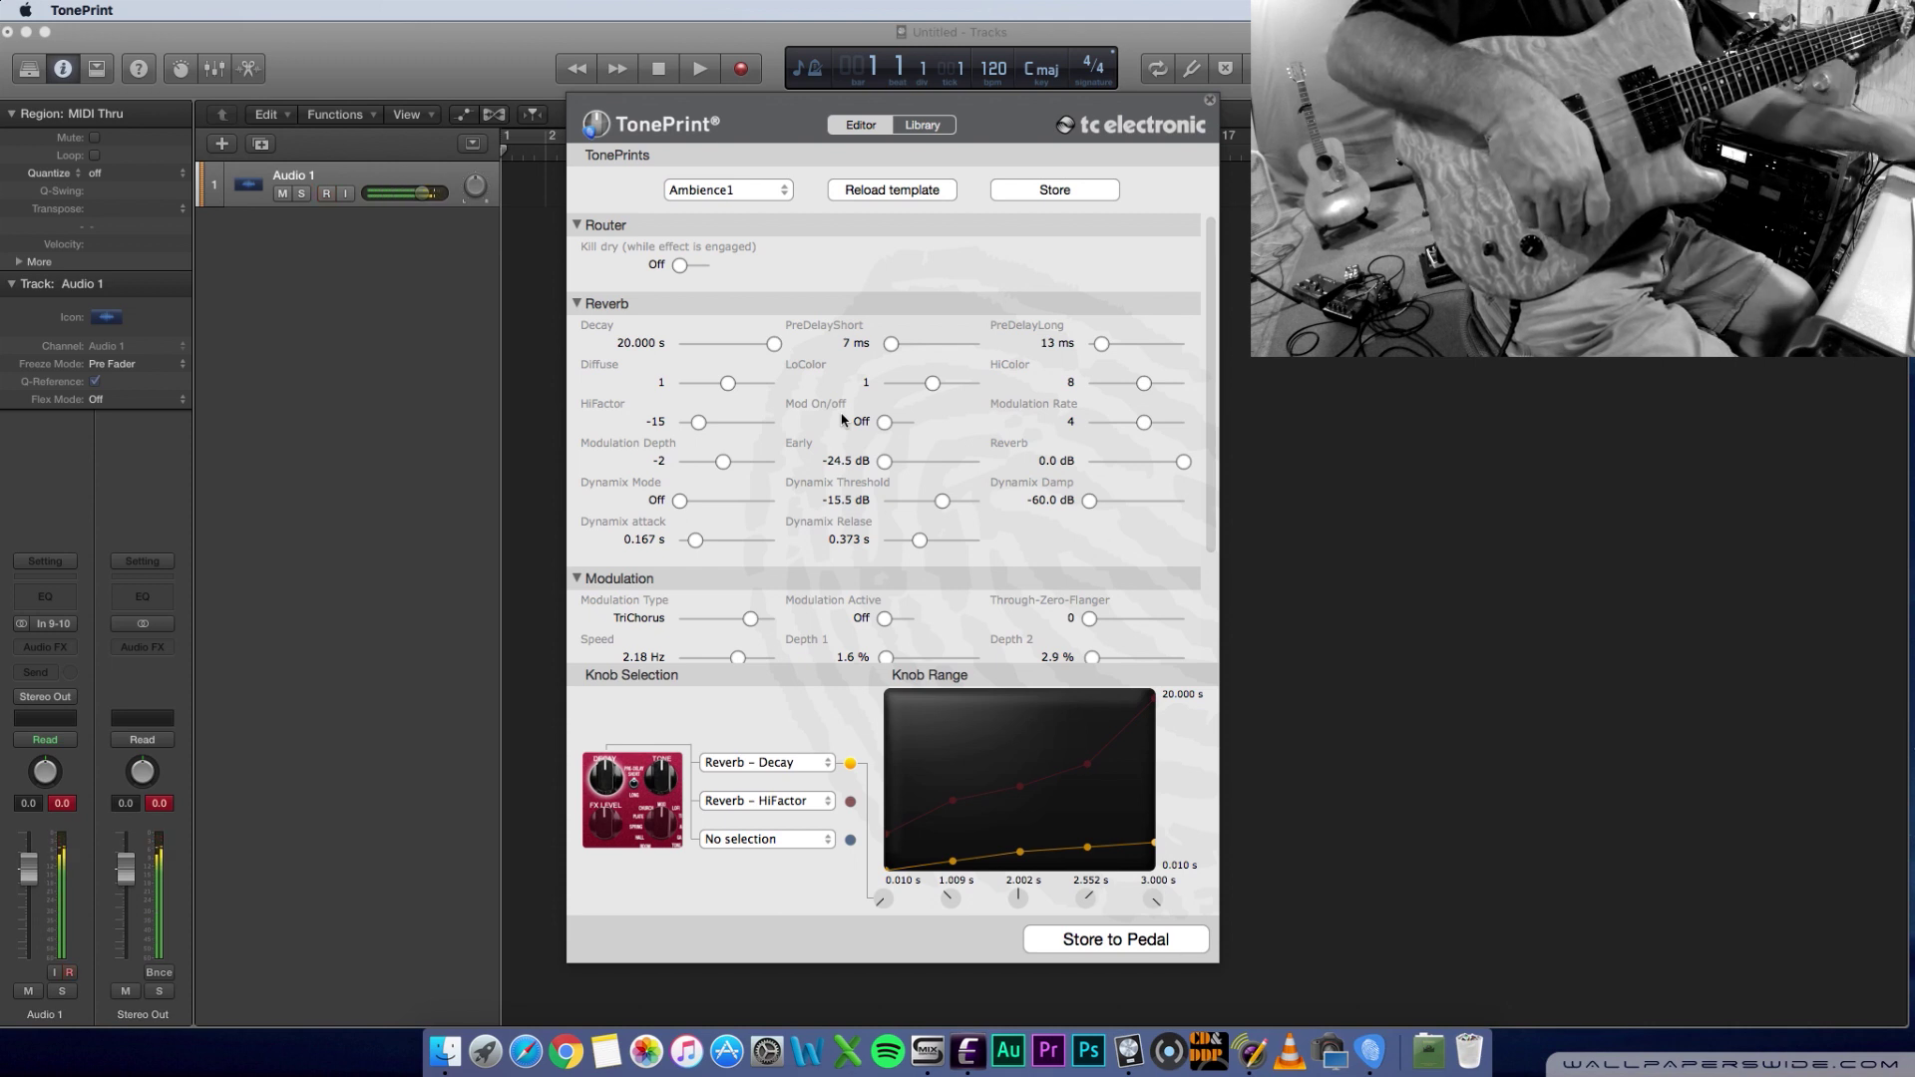
left_click_drag(771, 345, 714, 344)
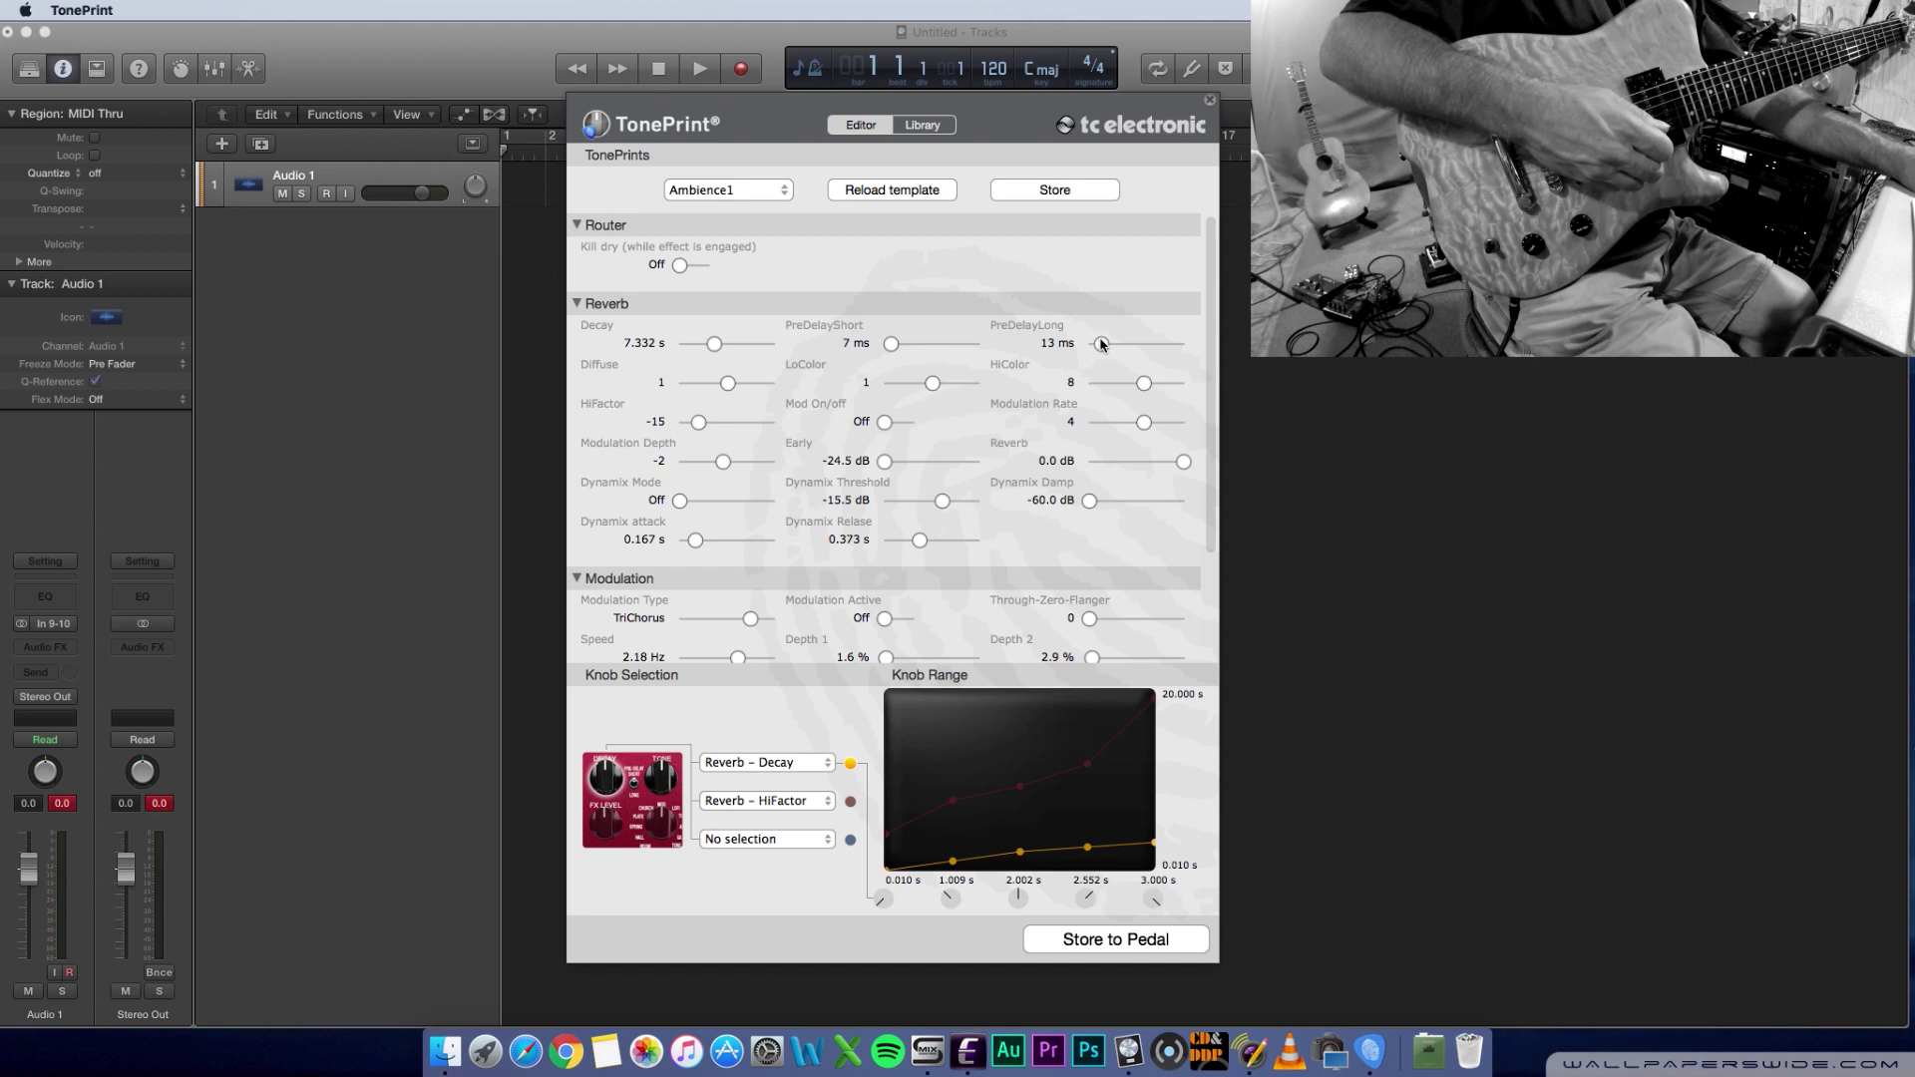
- Set PreDelayShort to 12 ms and PreDelayLong to 100 ms, then bring Decay to 6.101 s
left_click_drag(890, 344, 896, 344)
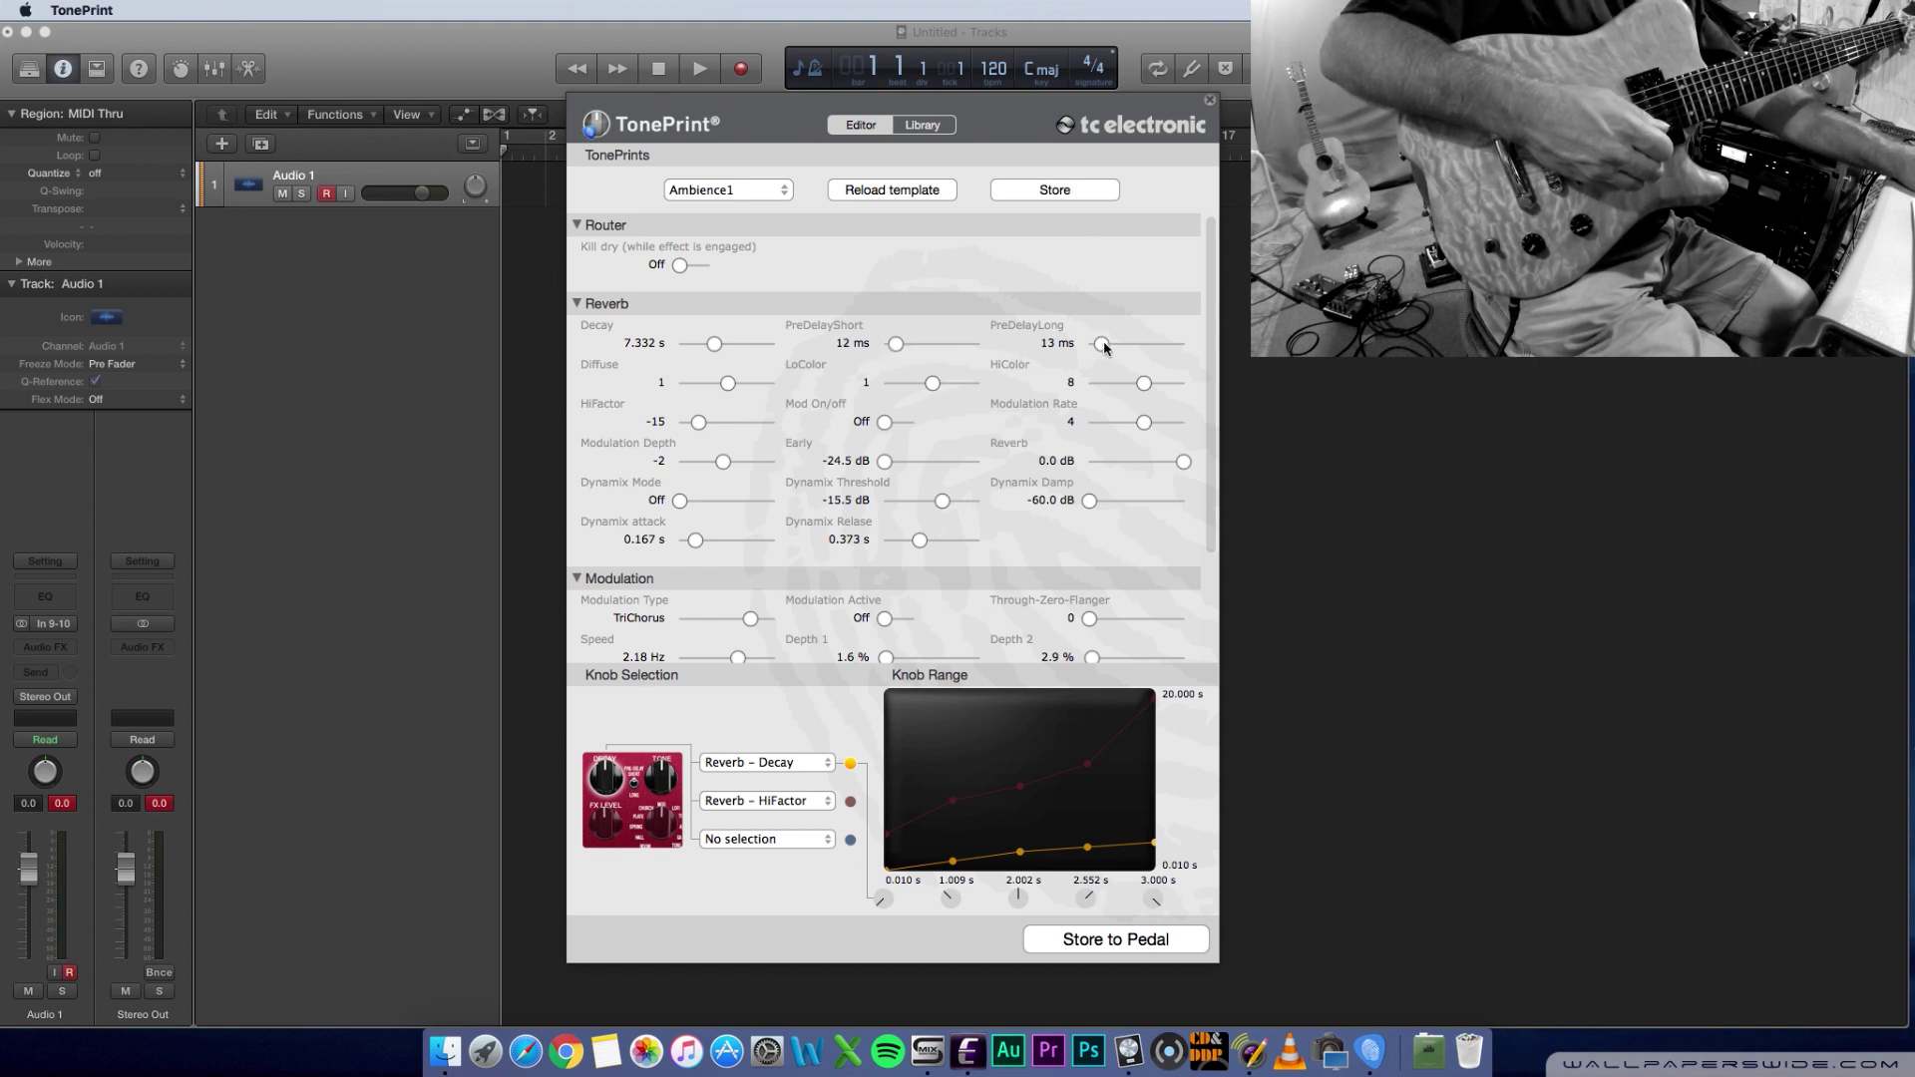
left_click_drag(1104, 346, 1209, 343)
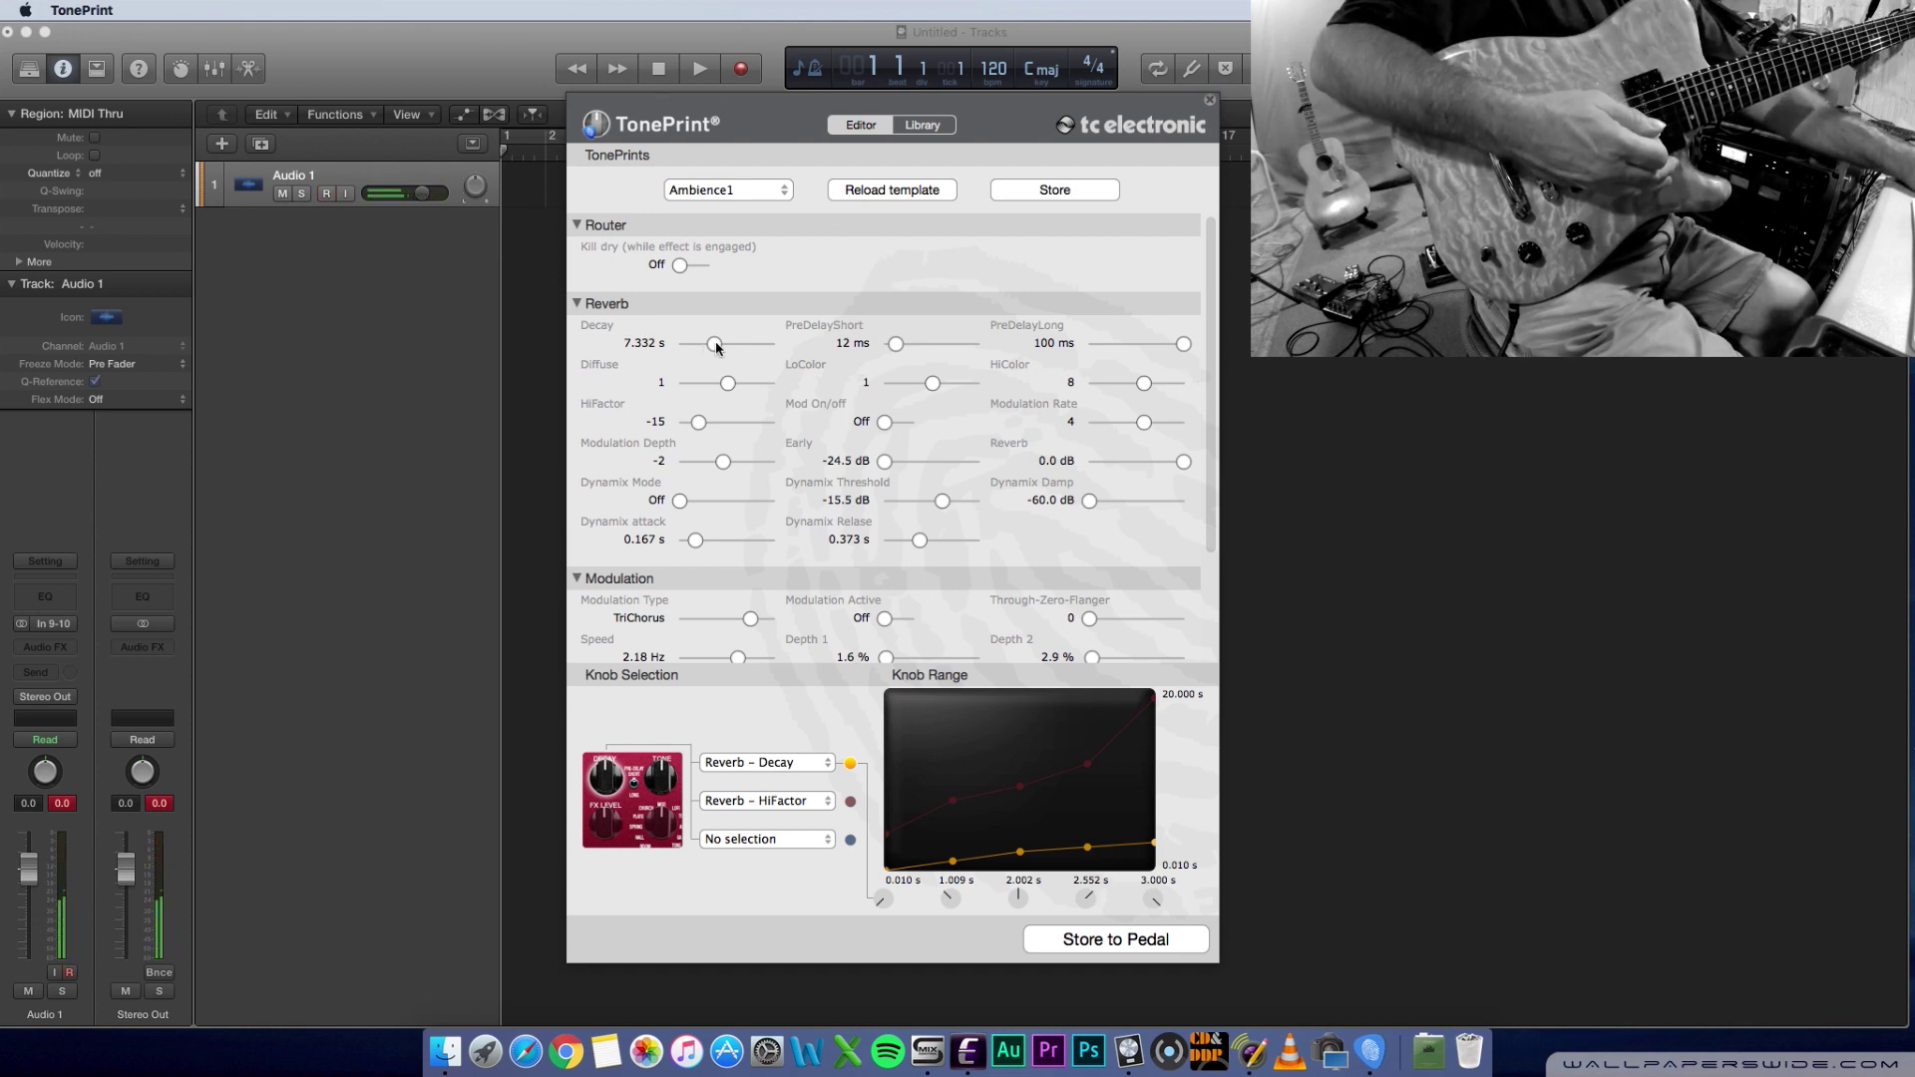
mouse_move(716, 346)
left_mouse_down()
mouse_move(676, 344)
mouse_move(697, 343)
left_mouse_up()
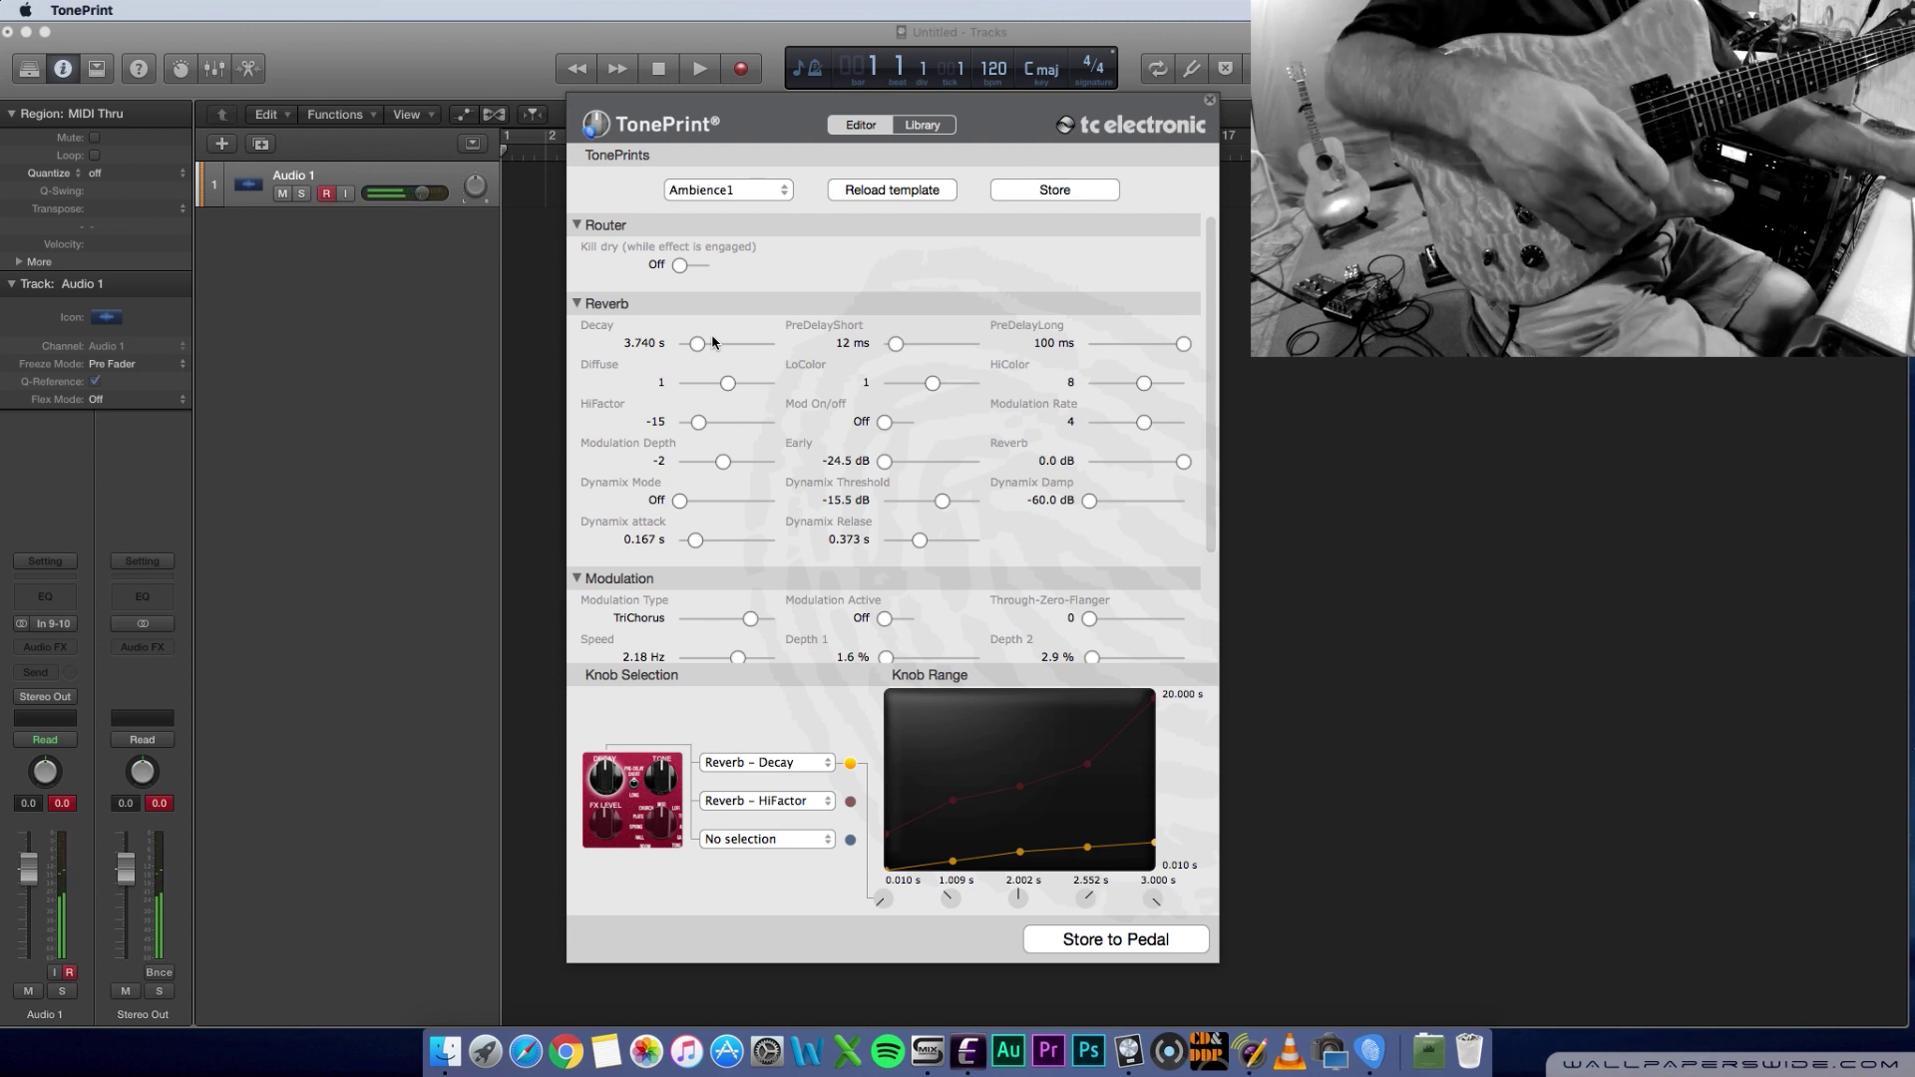
left_click_drag(695, 344, 708, 343)
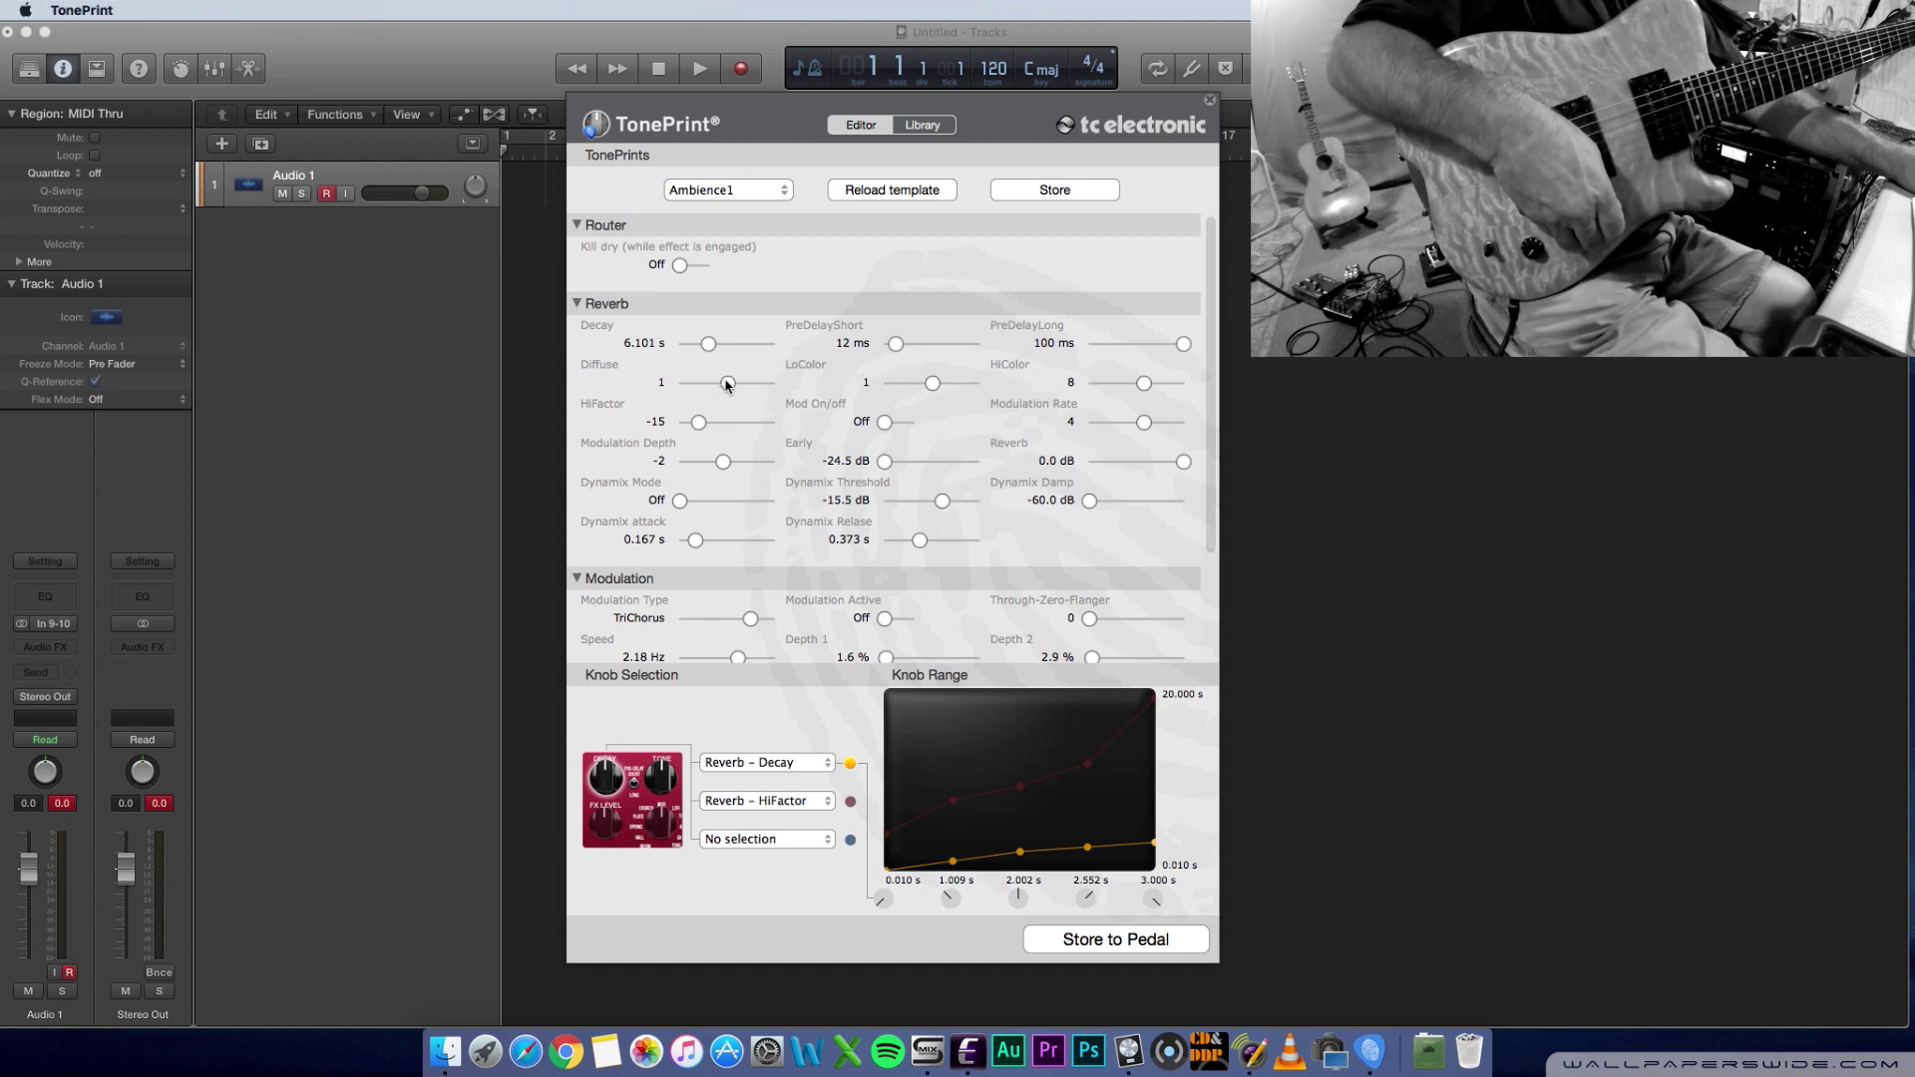
- Drop Diffuse to -50, then raise it to its 50 maximum
left_click_drag(727, 384, 529, 388)
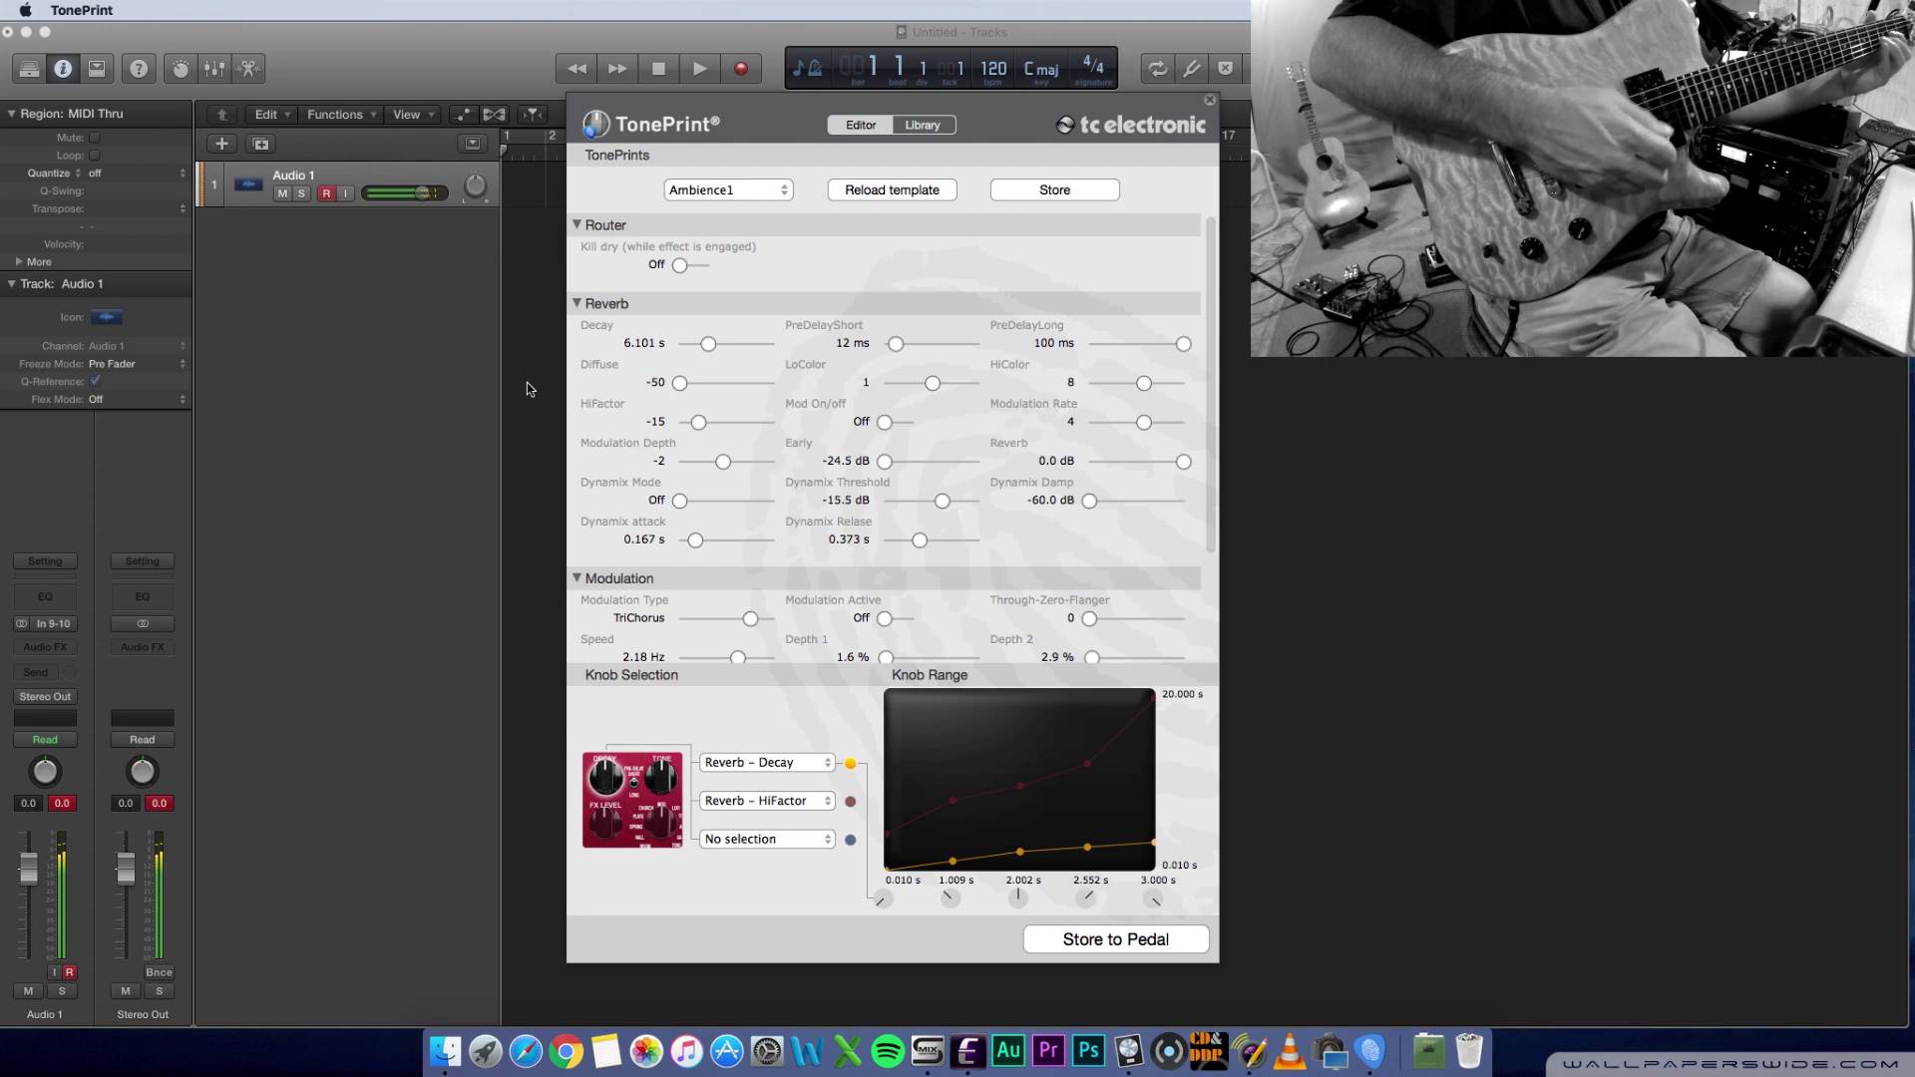
left_click_drag(679, 382, 786, 389)
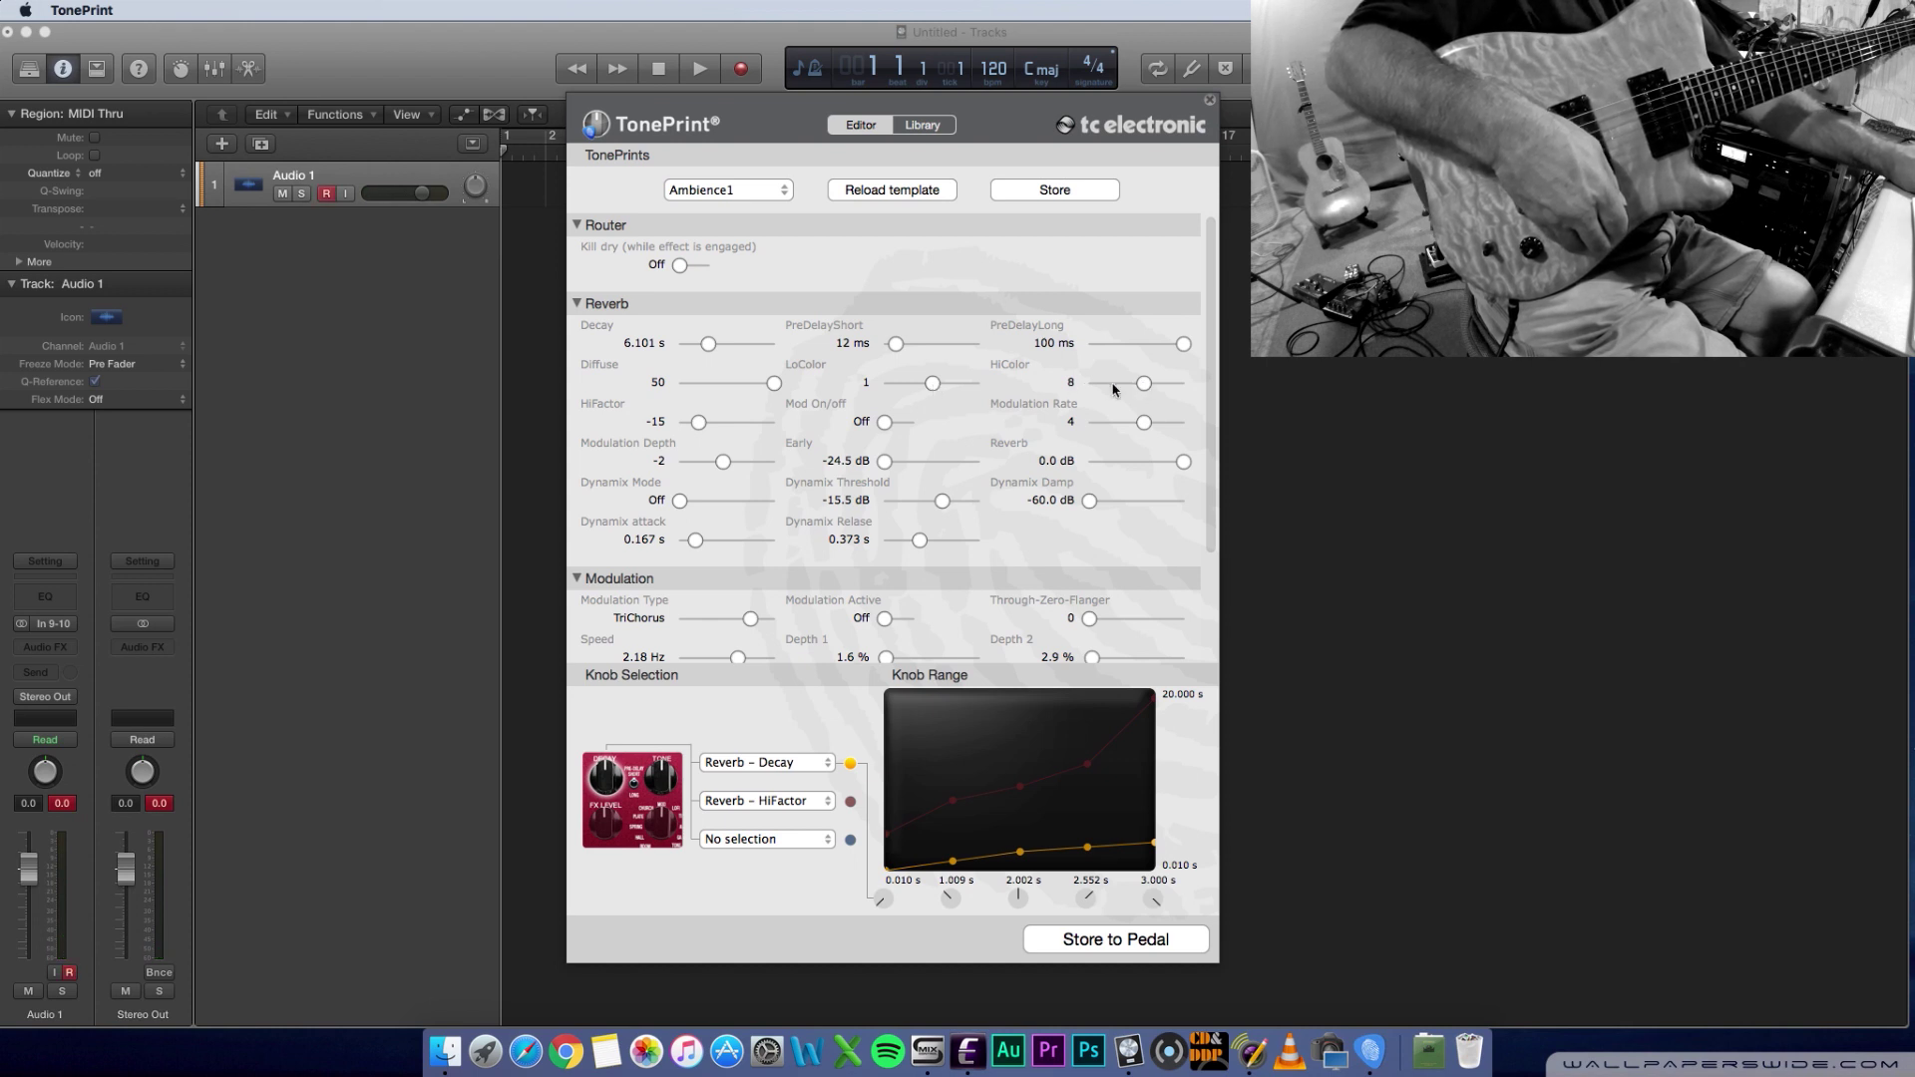
- Sweep LoColor and HiColor across their ranges, finishing with LoColor at 3 and HiColor at -1
left_click_drag(927, 385, 1077, 385)
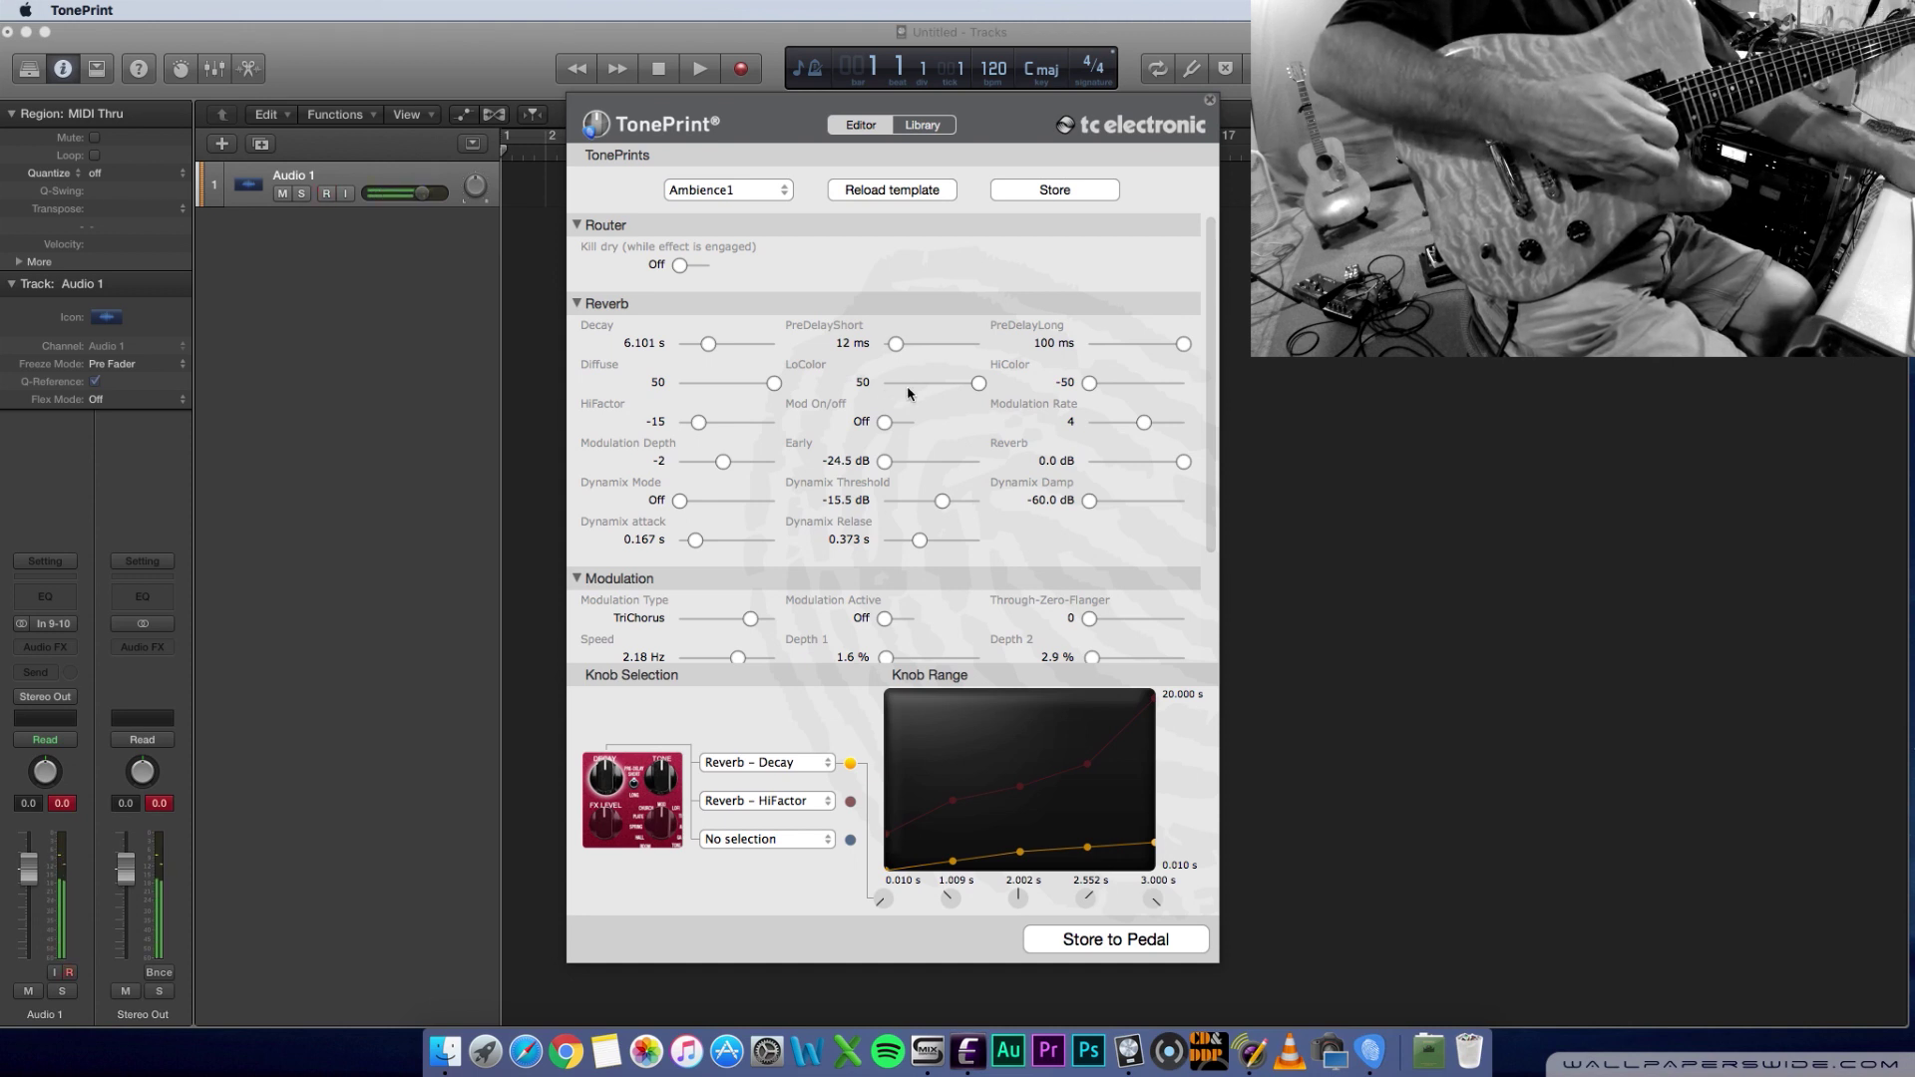
left_click_drag(977, 383, 853, 381)
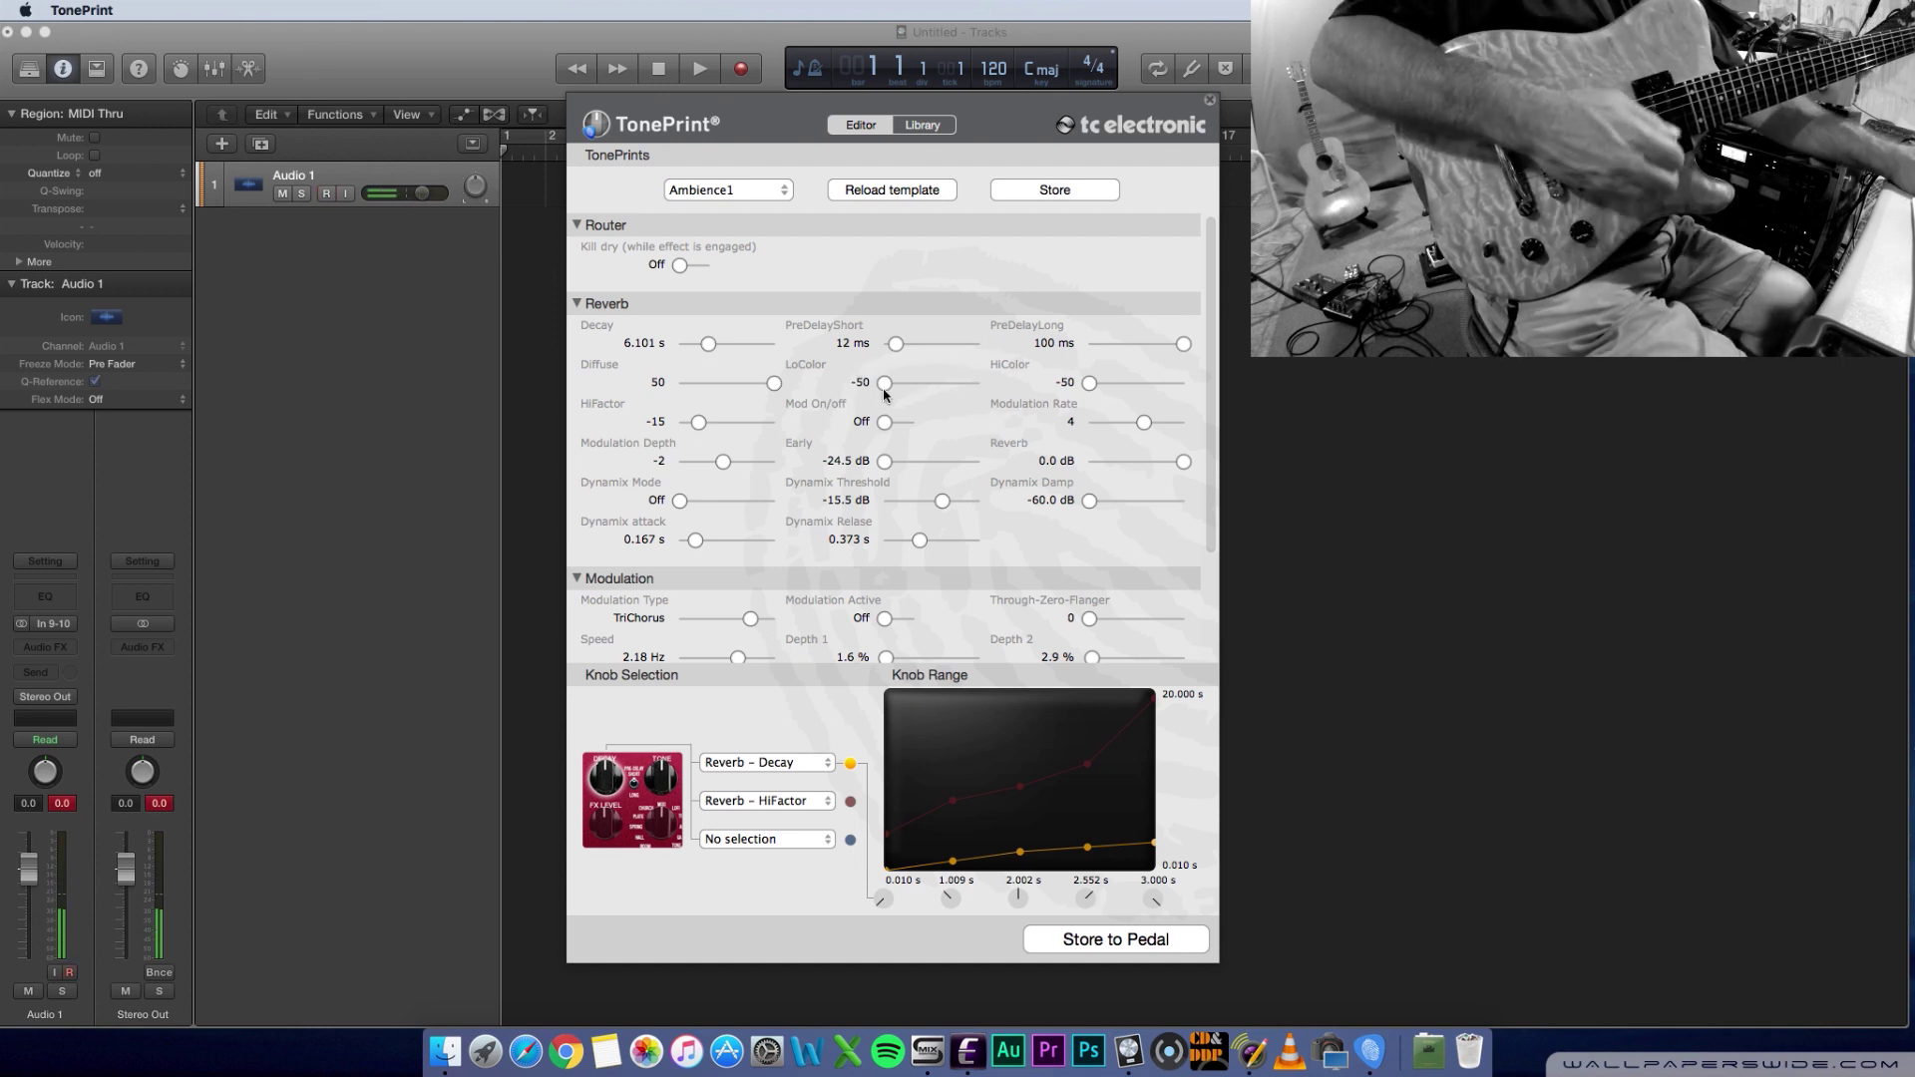
left_click_drag(885, 383, 933, 393)
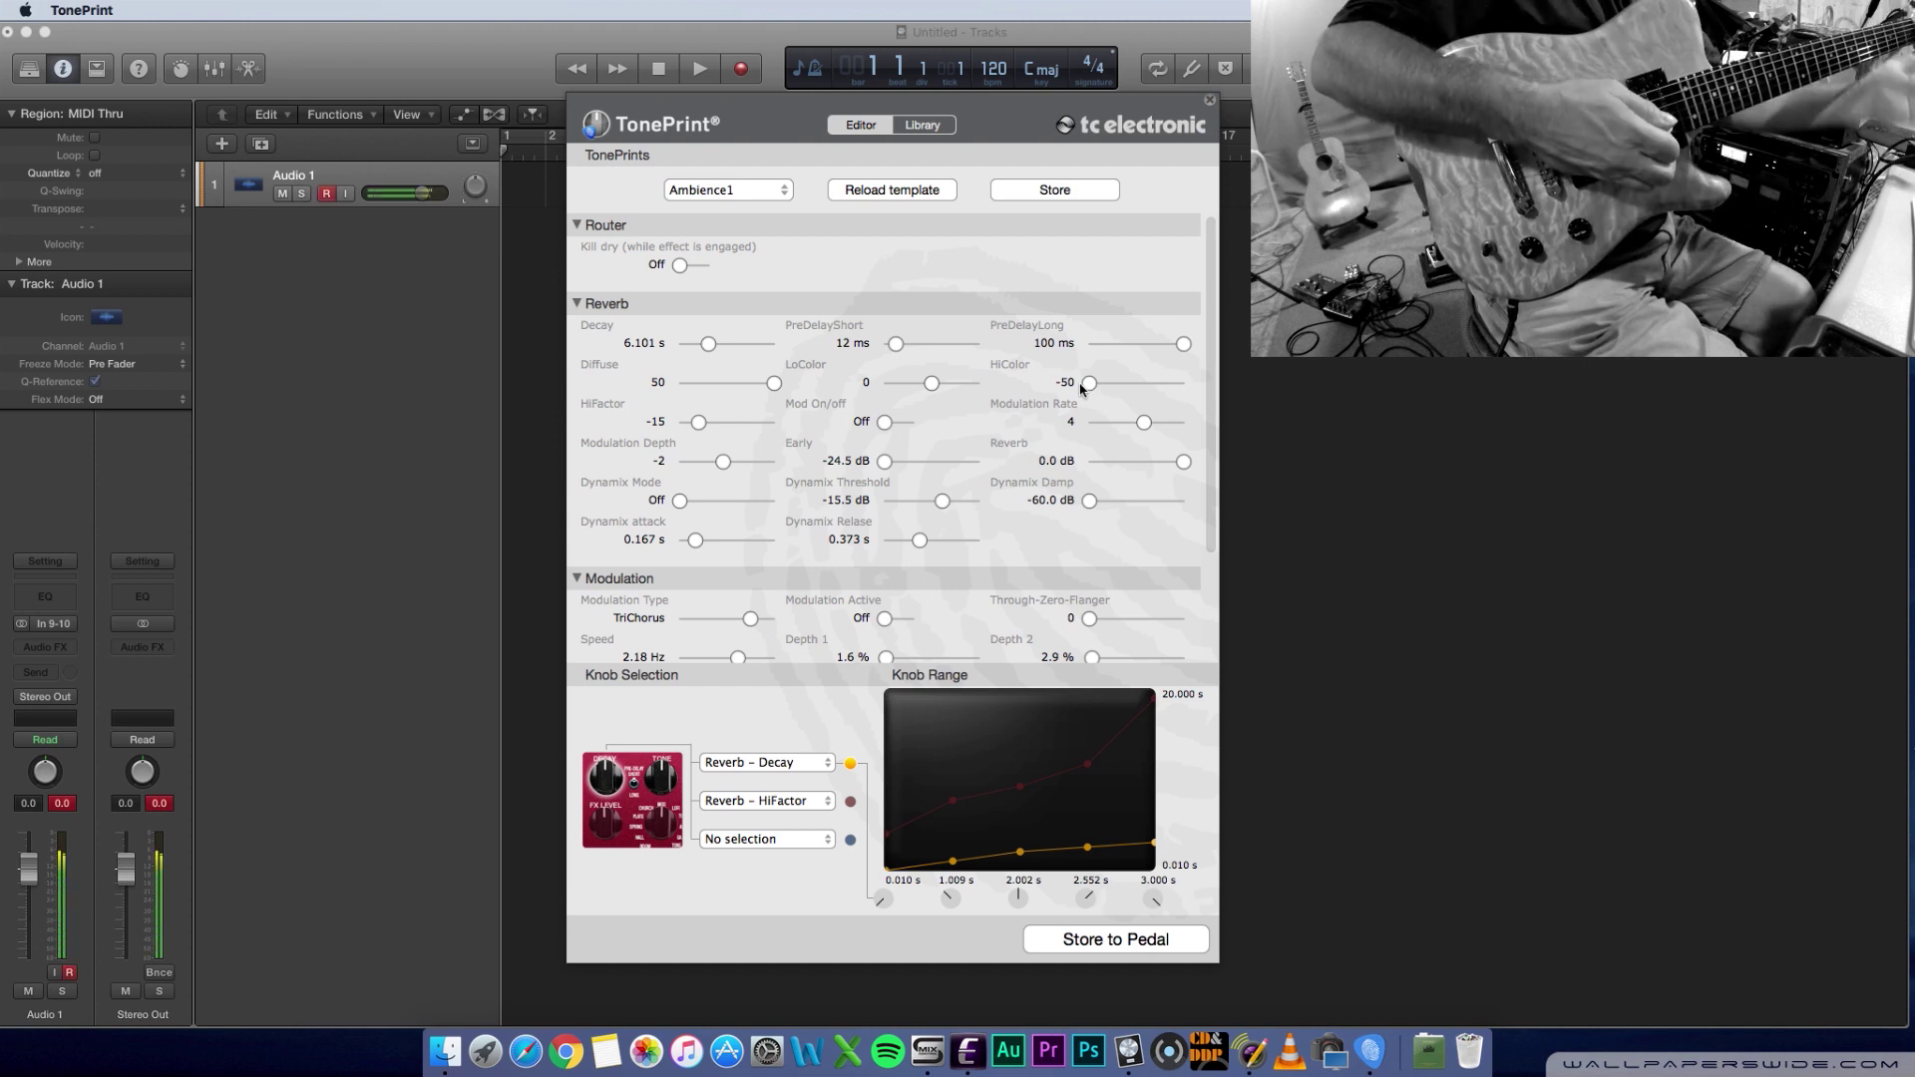
left_click_drag(1089, 383, 1195, 385)
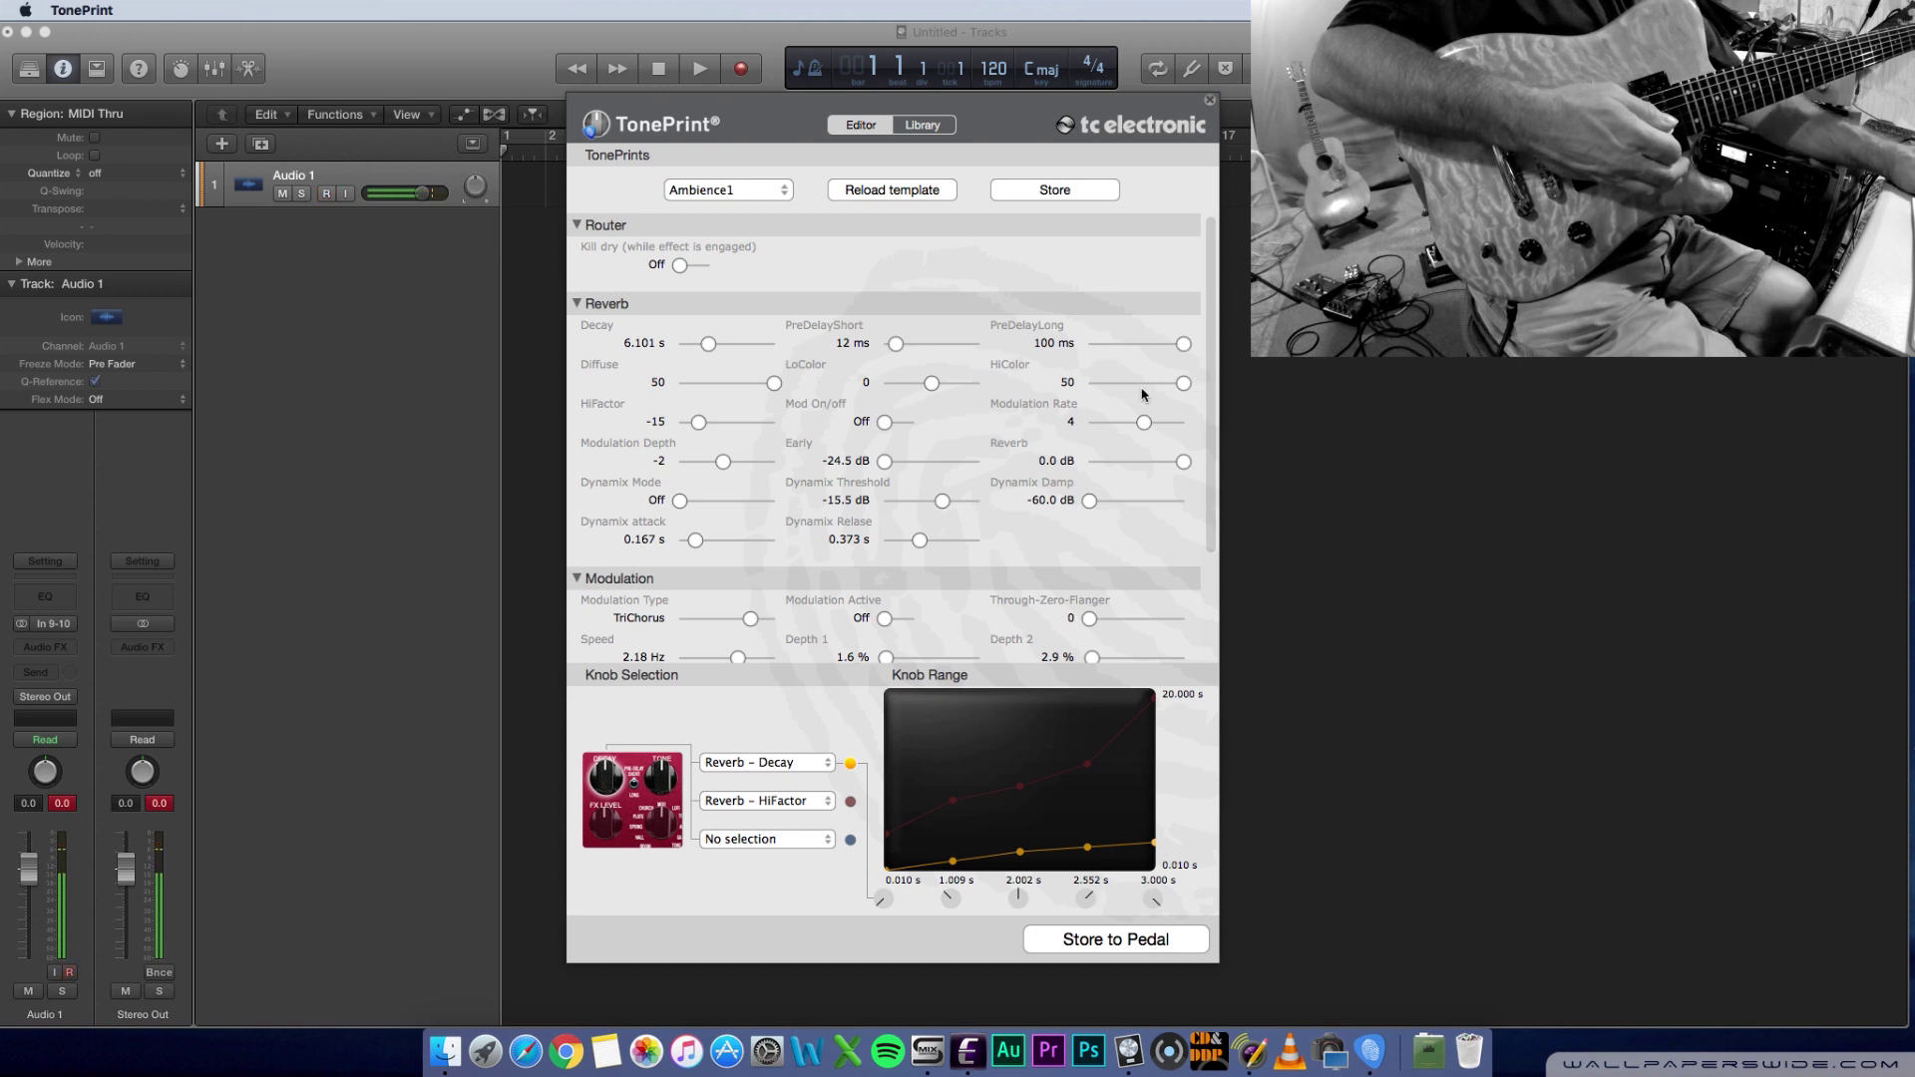
left_click_drag(1183, 383, 1135, 386)
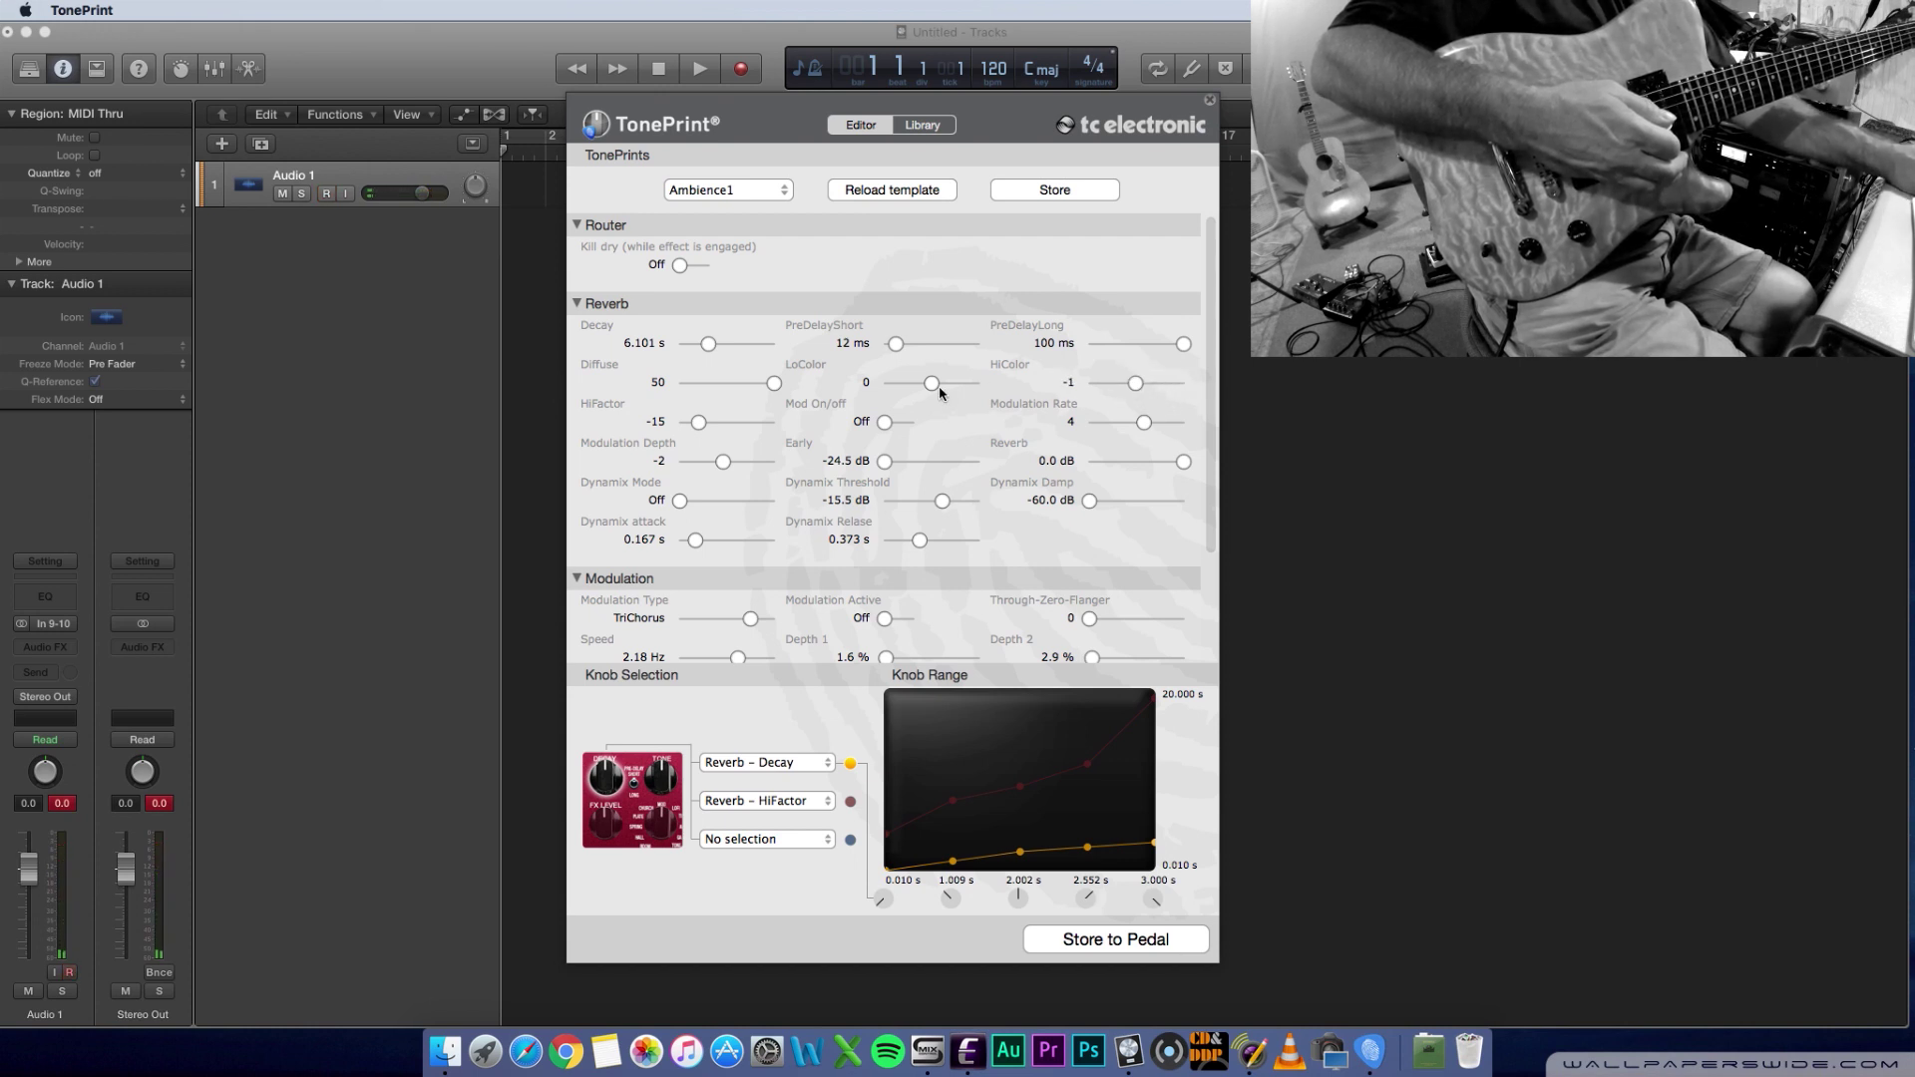
left_click_drag(936, 382, 941, 383)
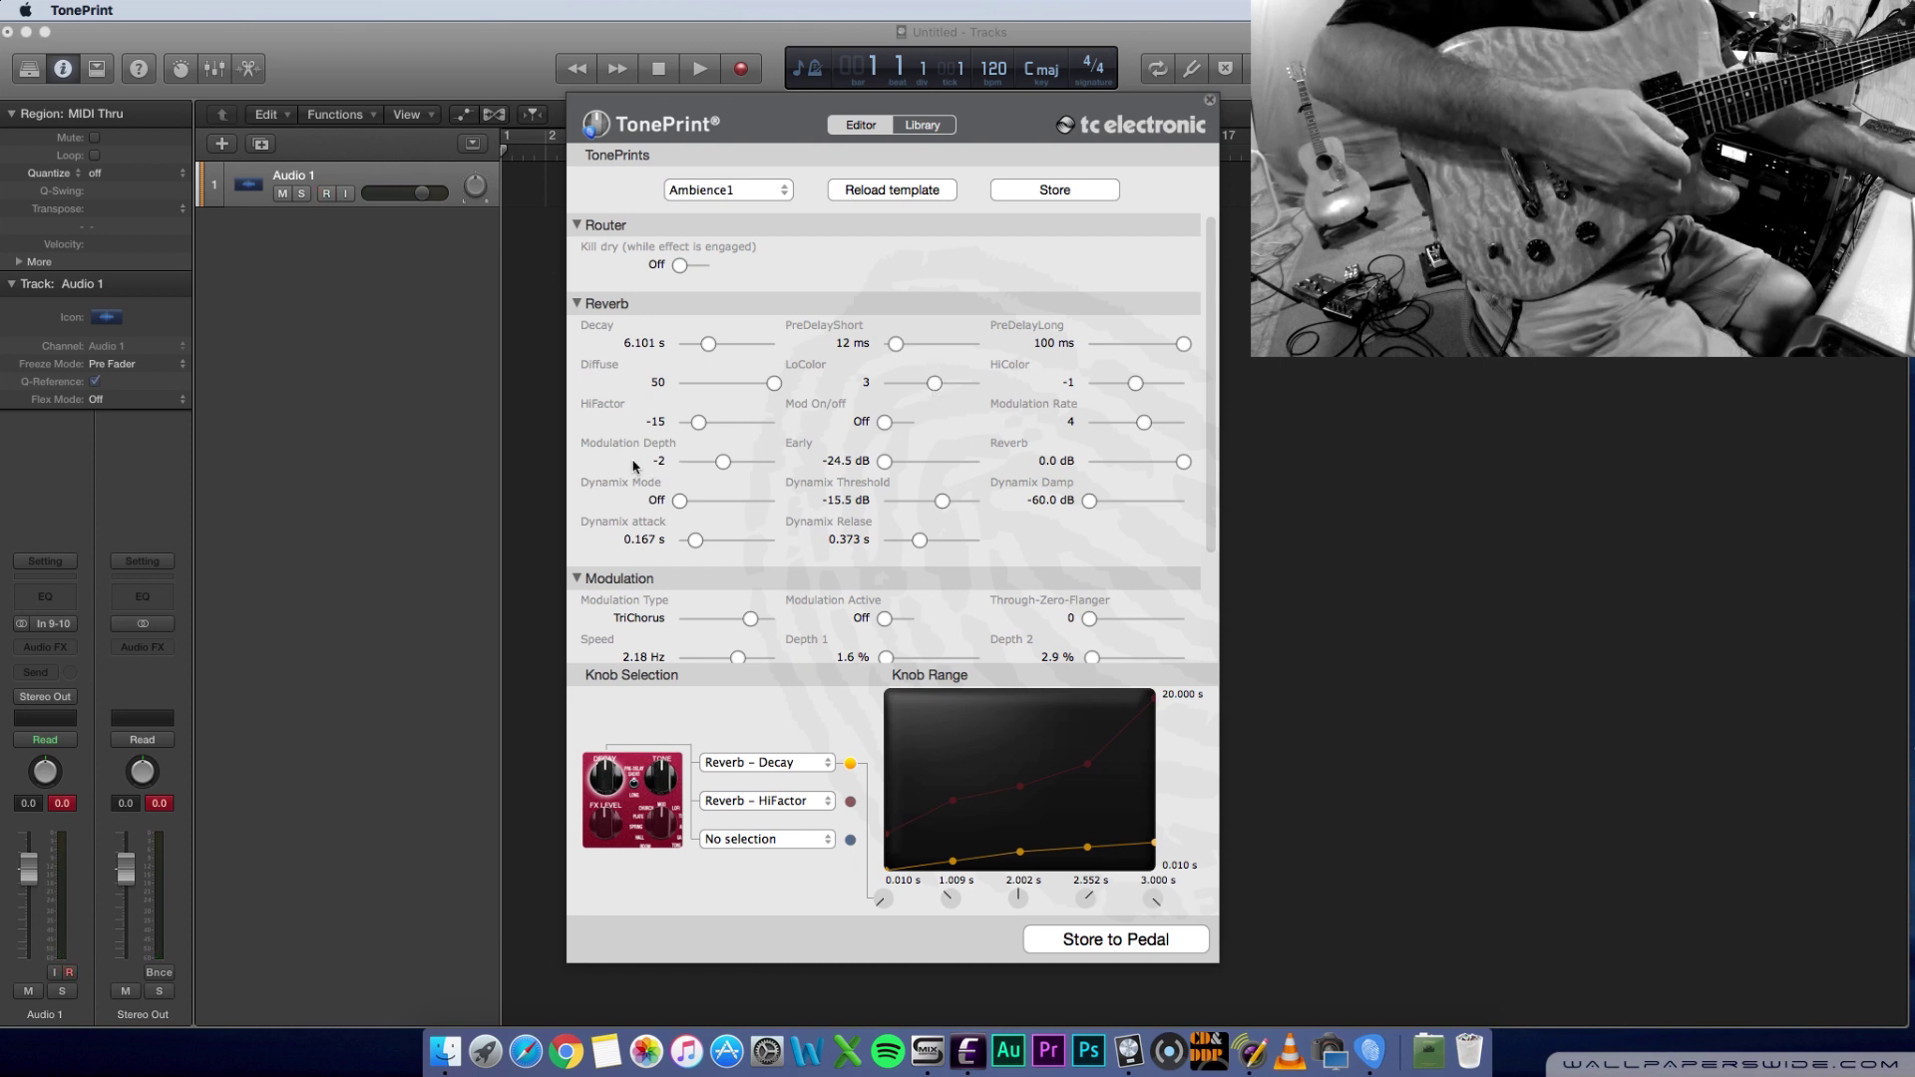
- Try Modulation Depth at -18, then 21, adjust the Early level, and audition a lower Reverb level
scroll(638, 439, "down", 5)
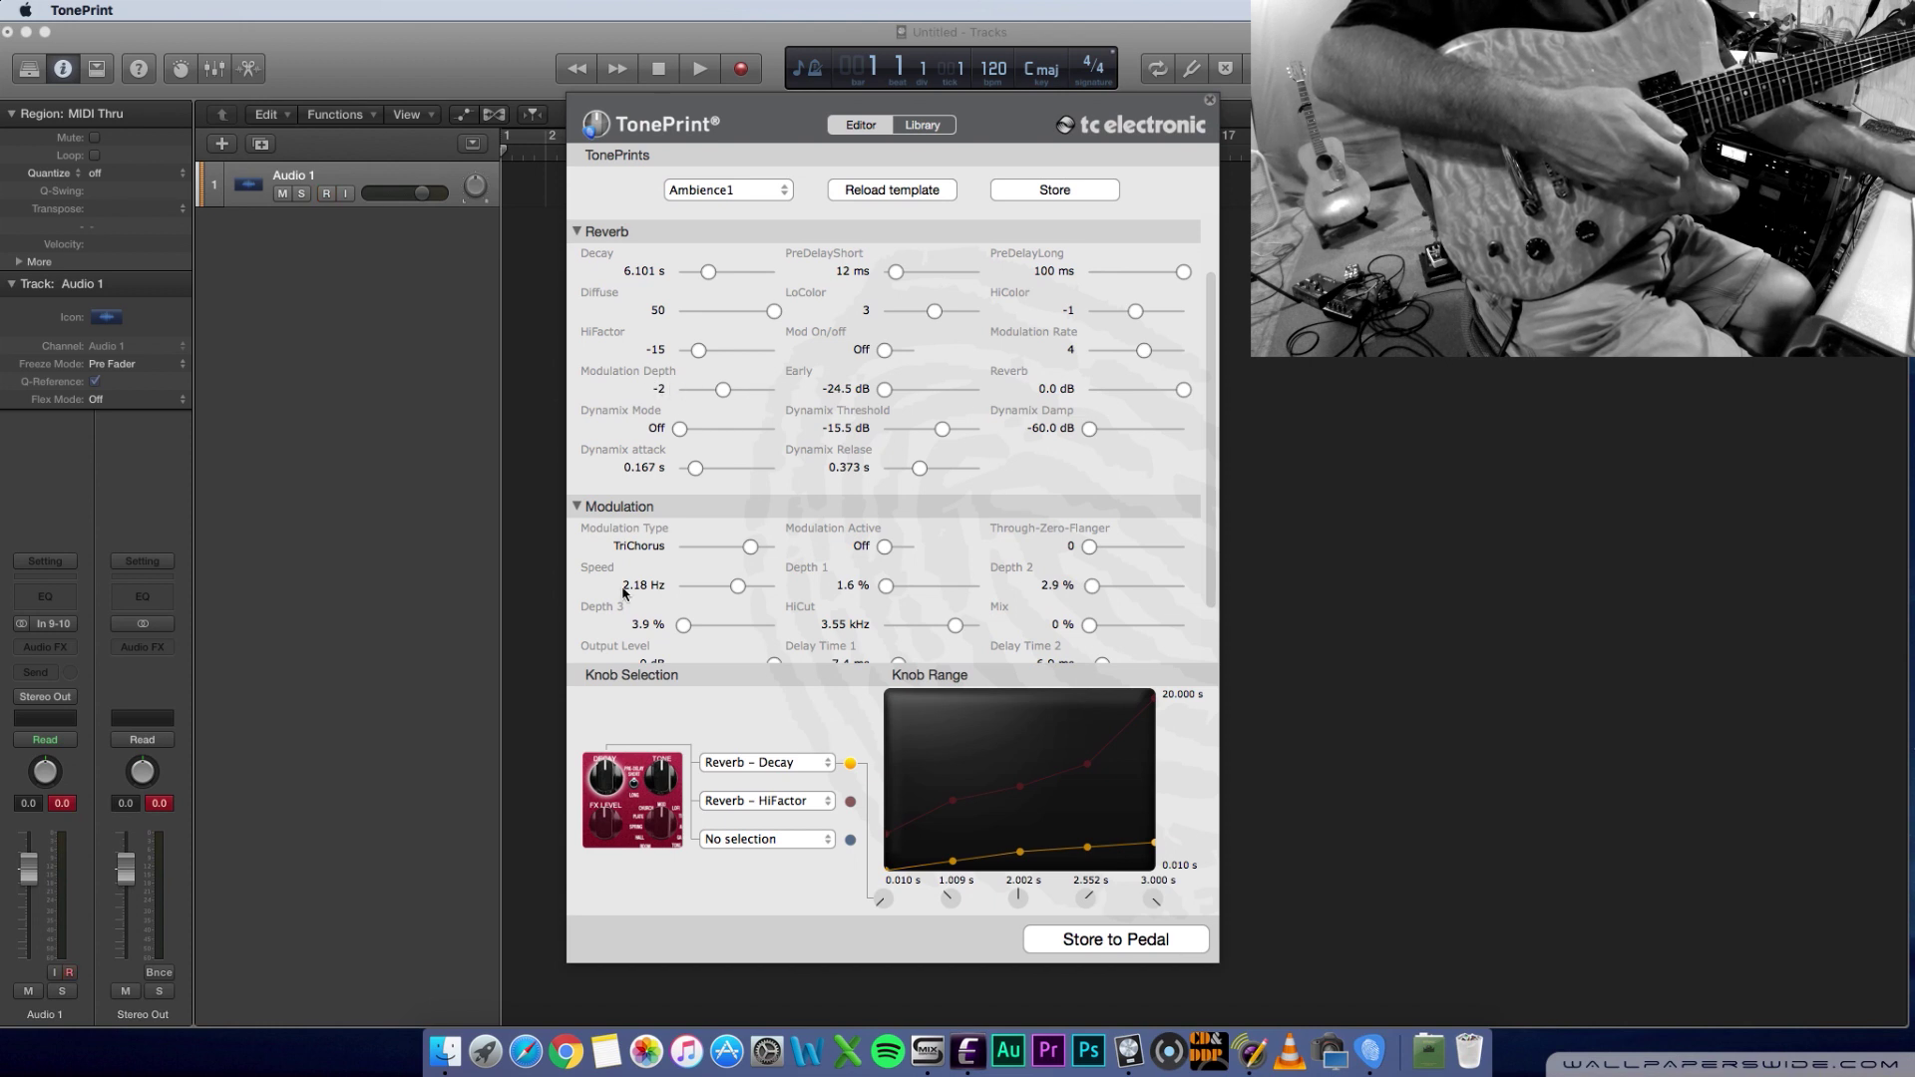
scroll(645, 571, "down", 3)
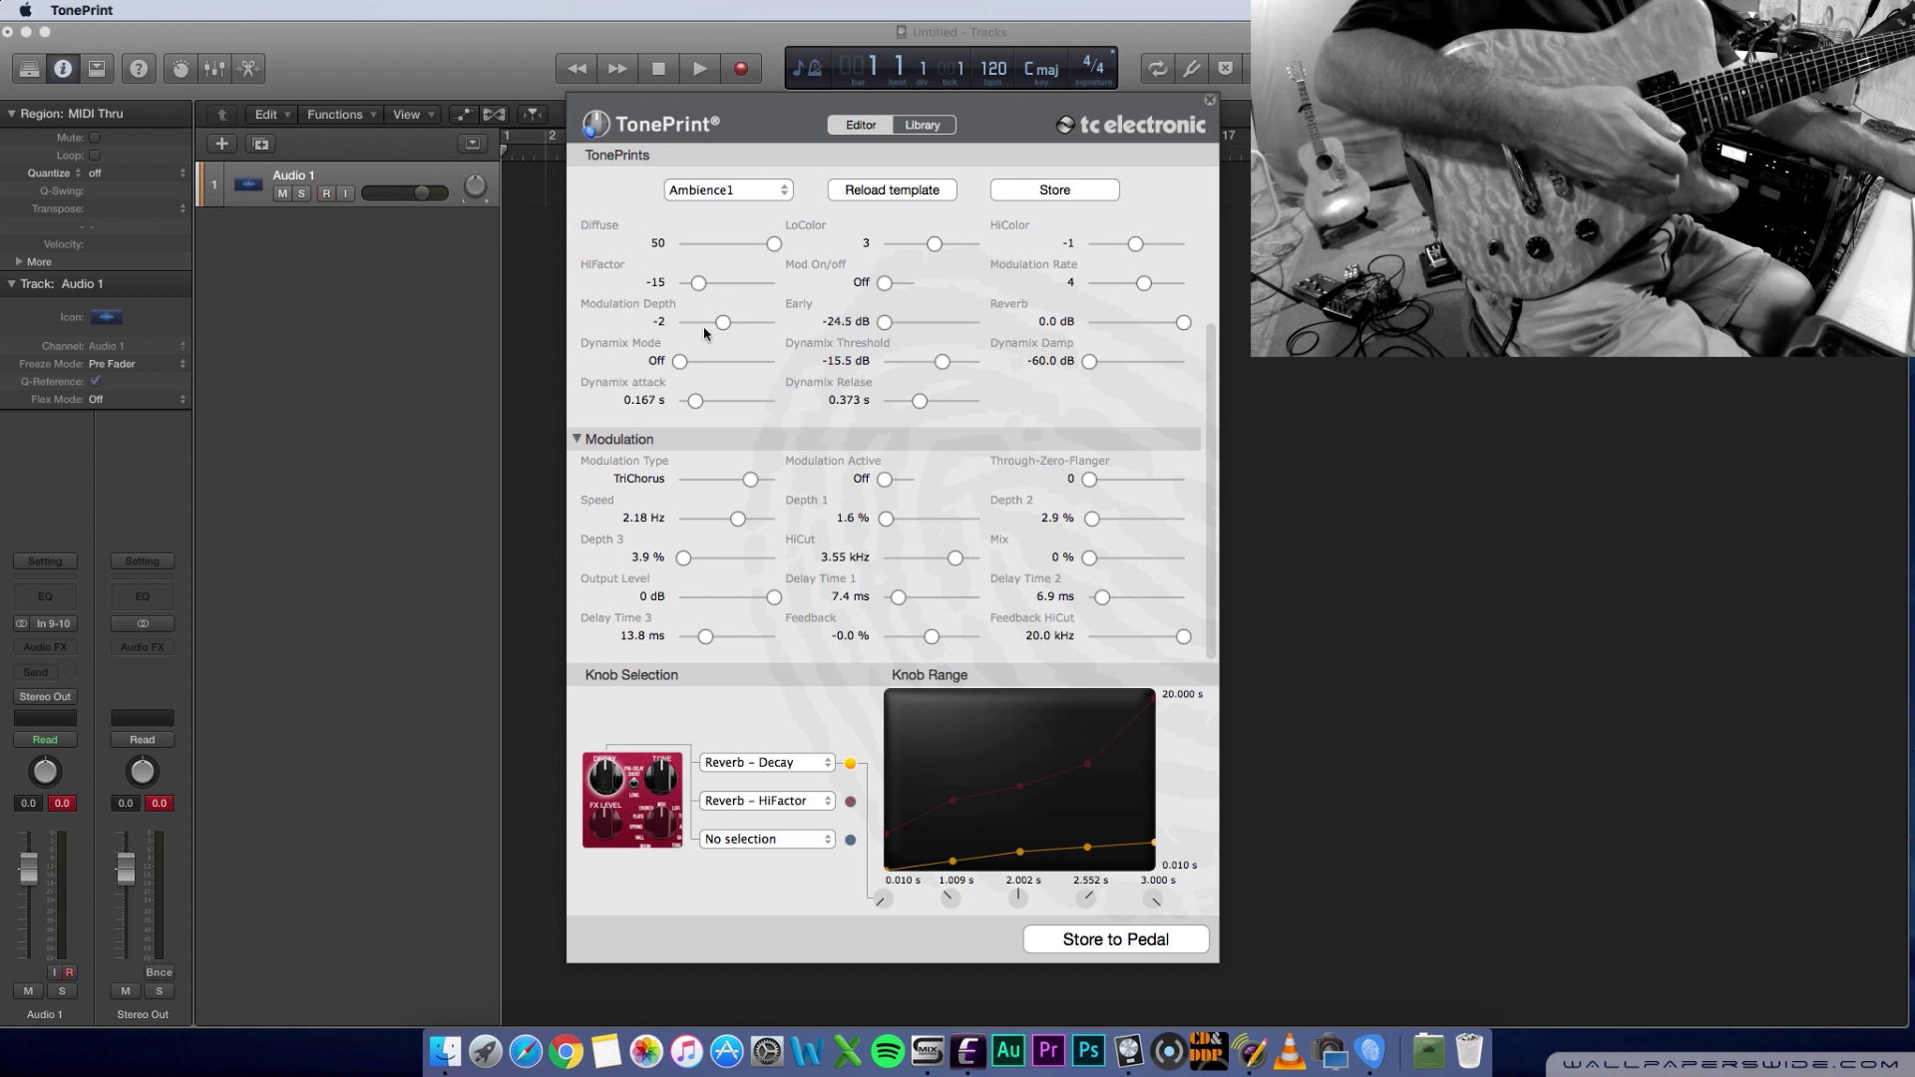
left_click_drag(720, 324, 688, 325)
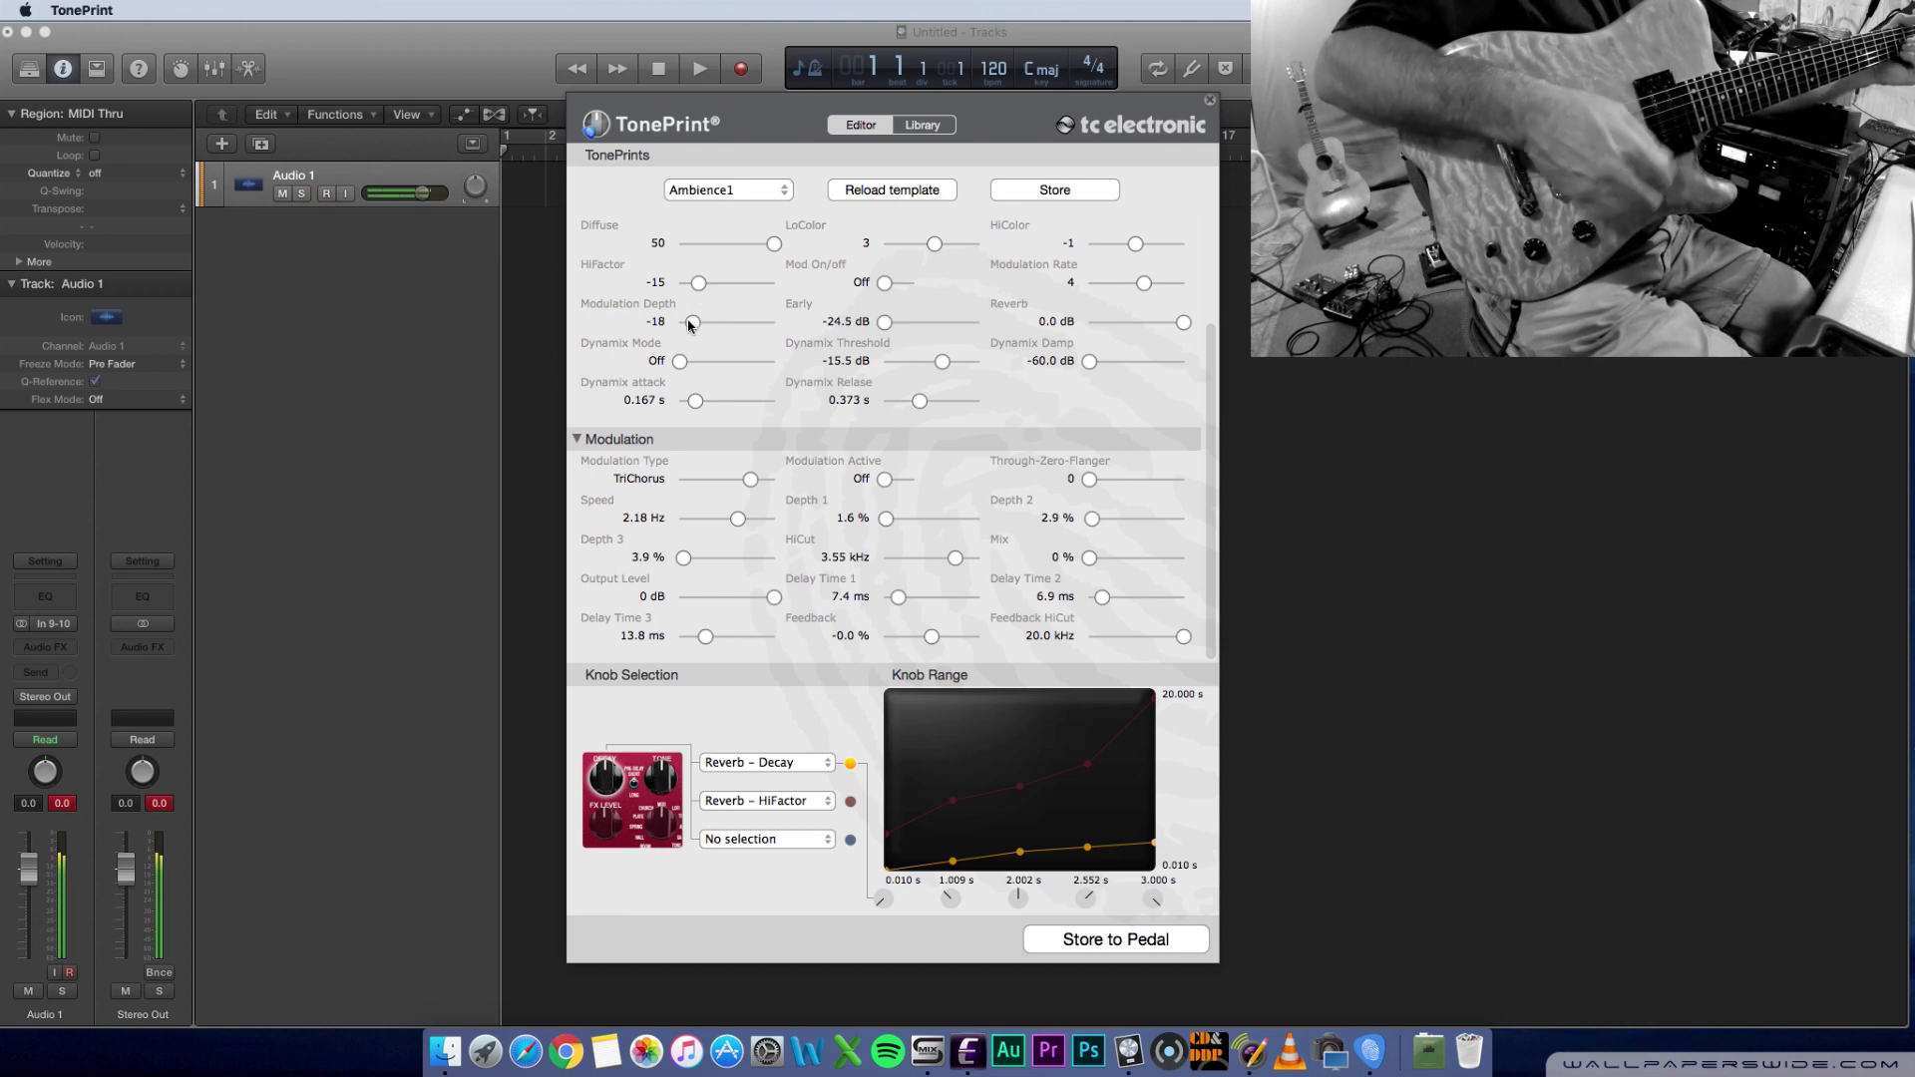
mouse_move(688, 325)
left_mouse_down()
mouse_move(766, 329)
mouse_move(720, 326)
left_mouse_up()
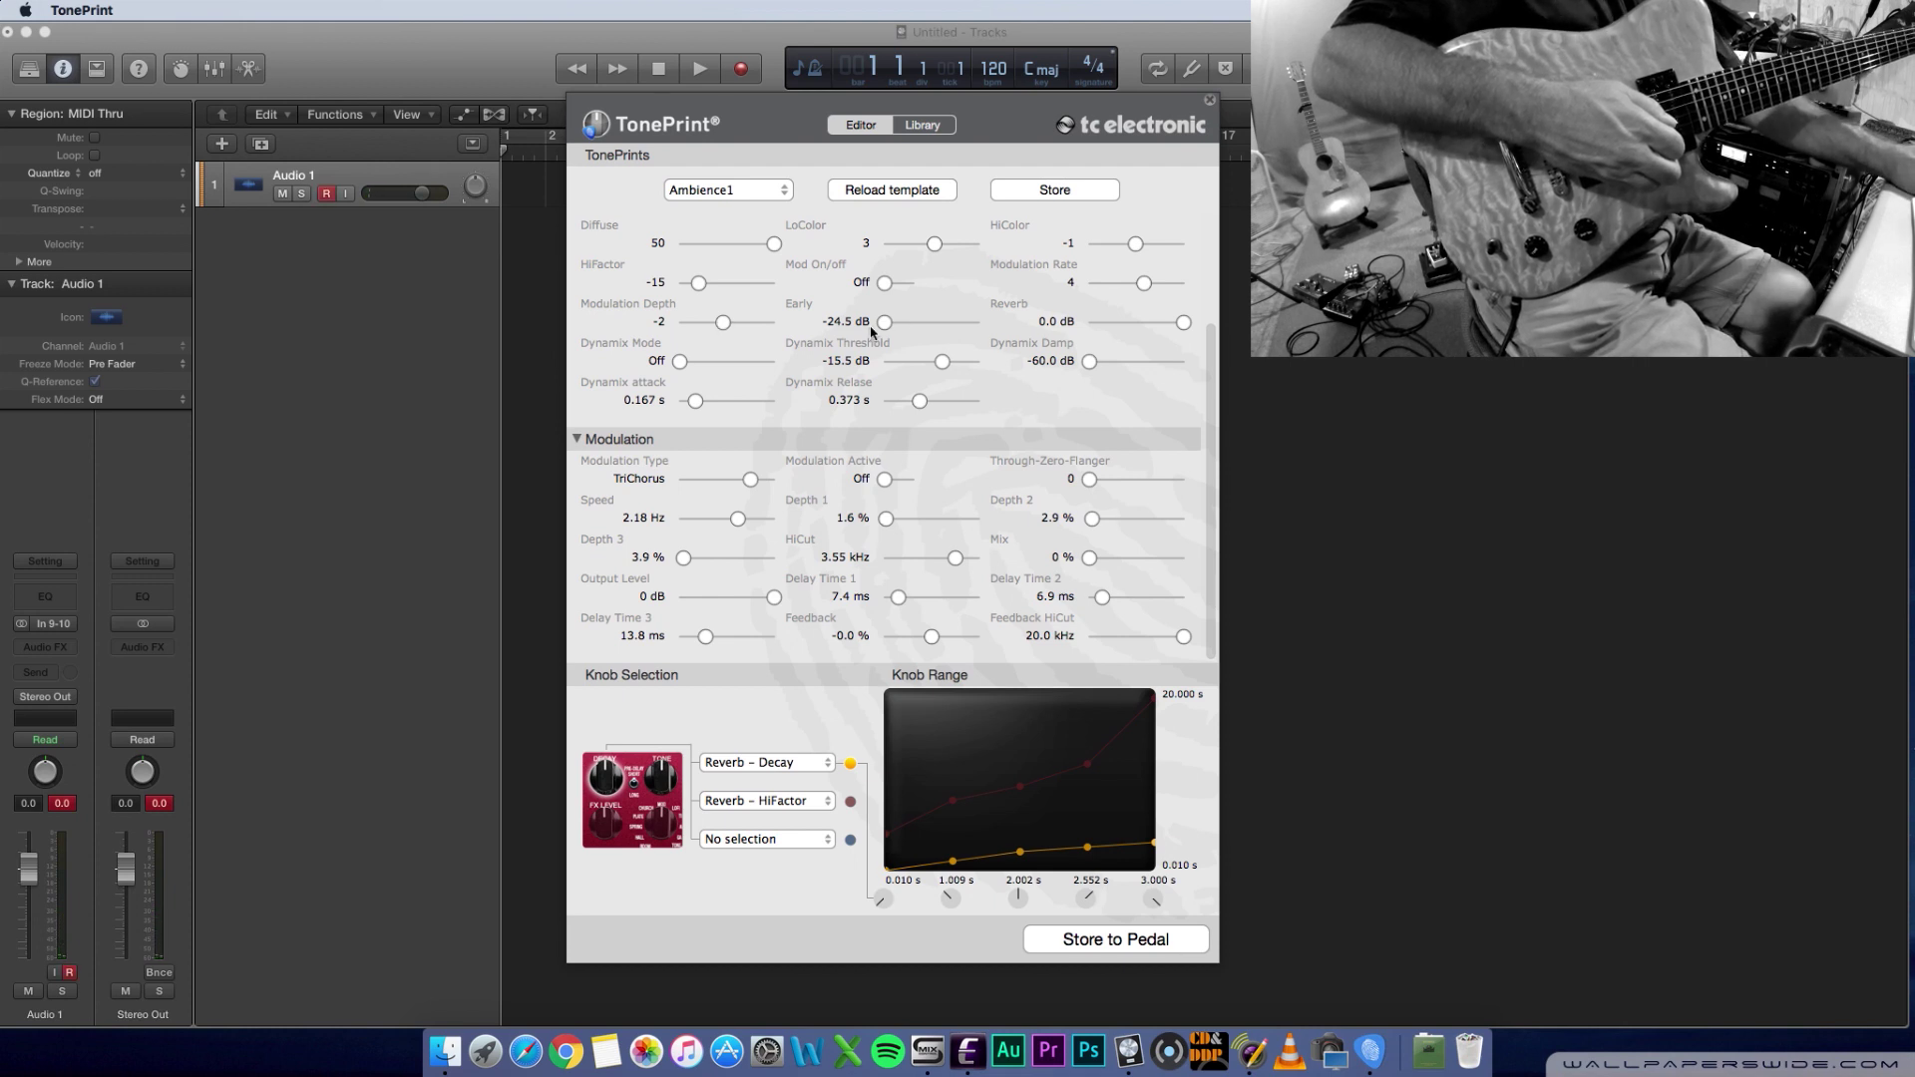
mouse_move(883, 324)
left_mouse_down()
mouse_move(978, 329)
mouse_move(891, 327)
left_mouse_up()
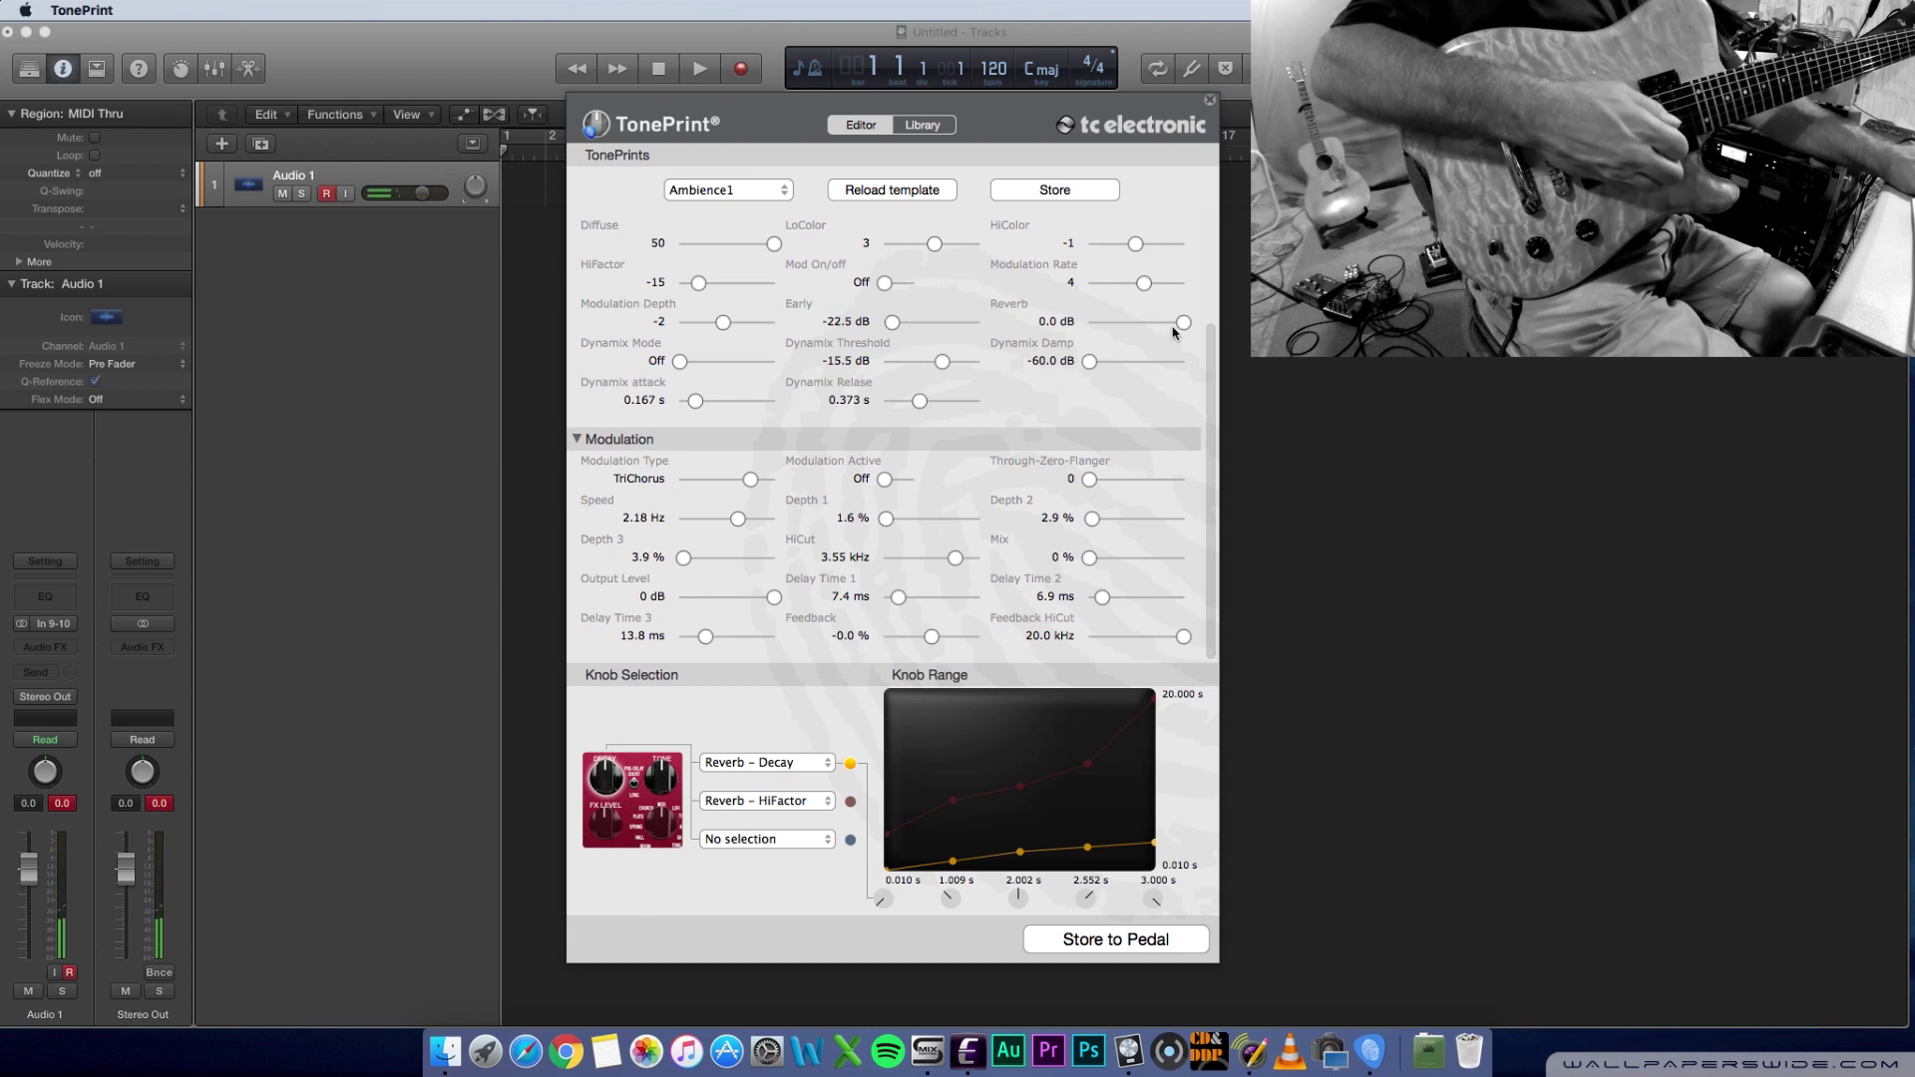
mouse_move(1183, 322)
left_mouse_down()
mouse_move(1065, 325)
mouse_move(1202, 322)
left_mouse_up()
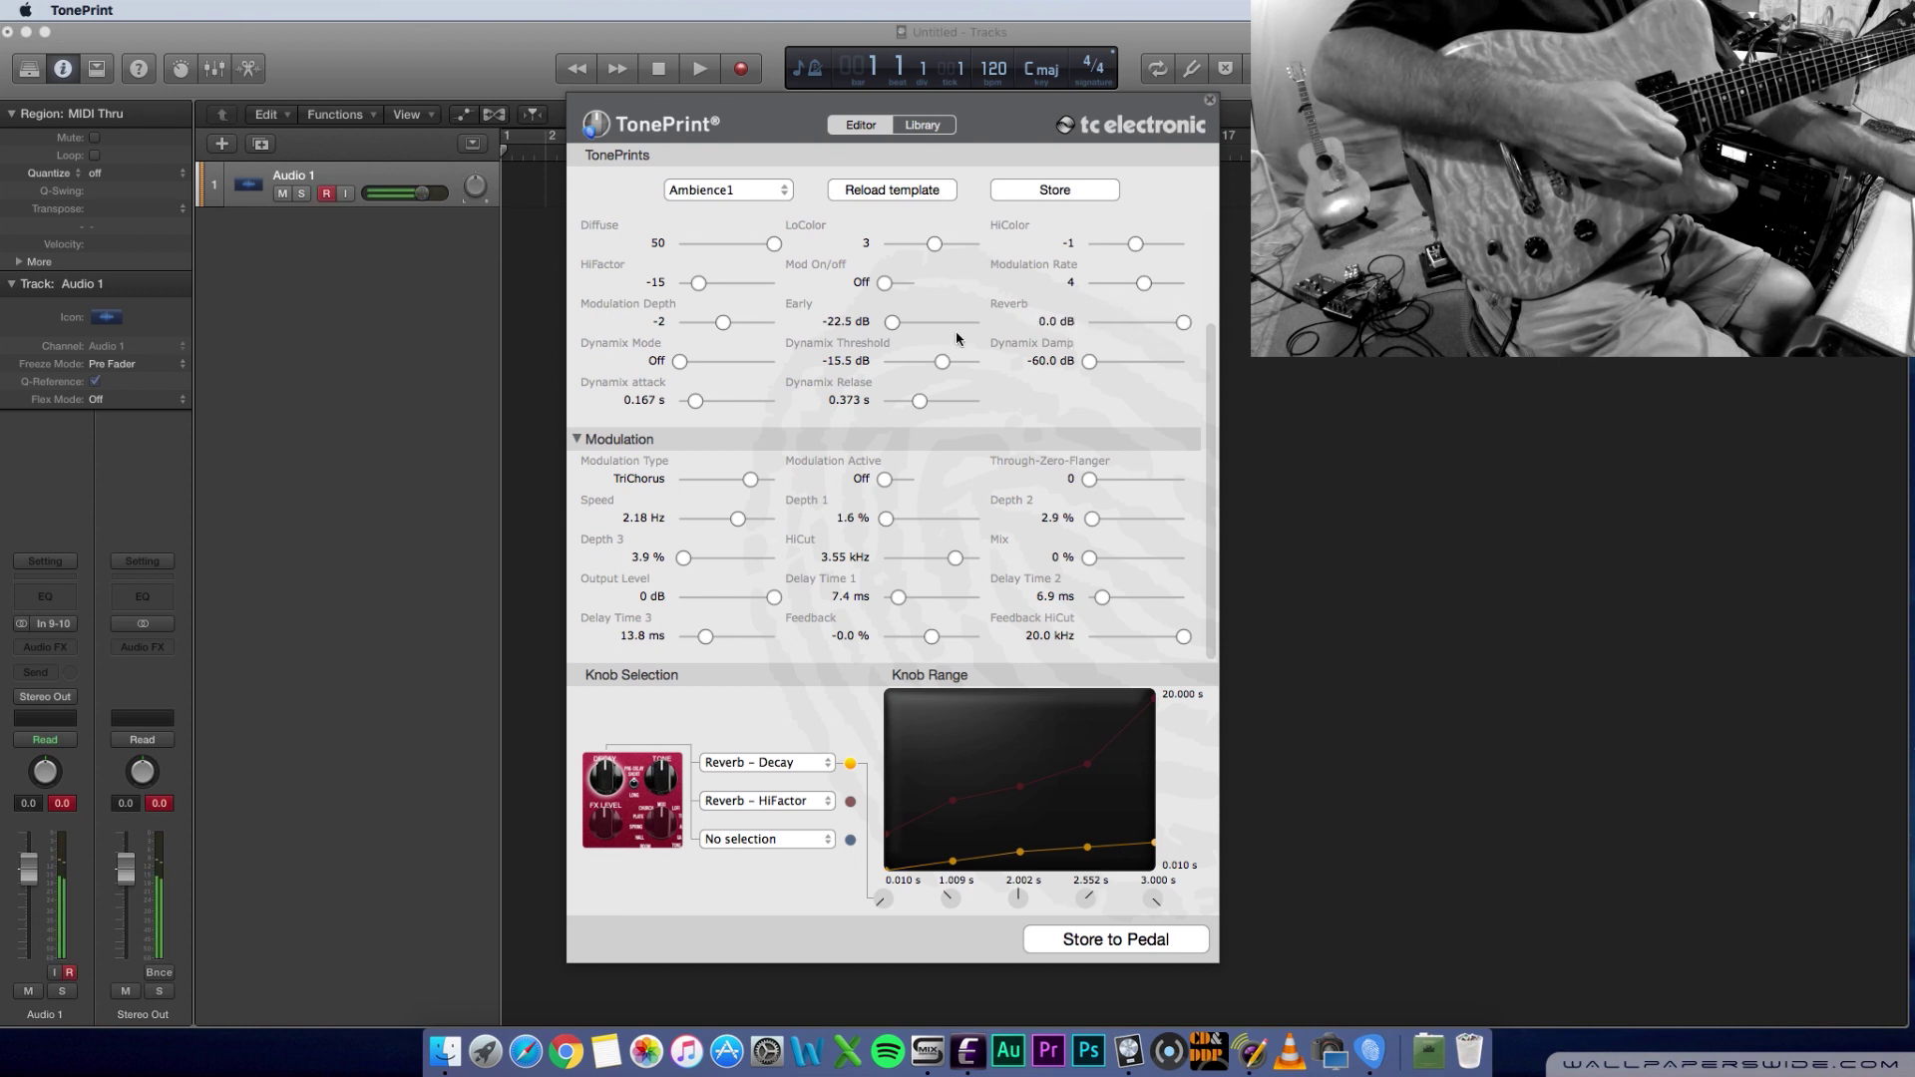
- Set Dynamix Mode to Positive, Dynamix Threshold to -14.0 dB and Dynamix Damp to 0.0 dB
left_click(703, 363)
mouse_move(703, 365)
left_mouse_down()
mouse_move(772, 363)
mouse_move(723, 371)
left_mouse_up()
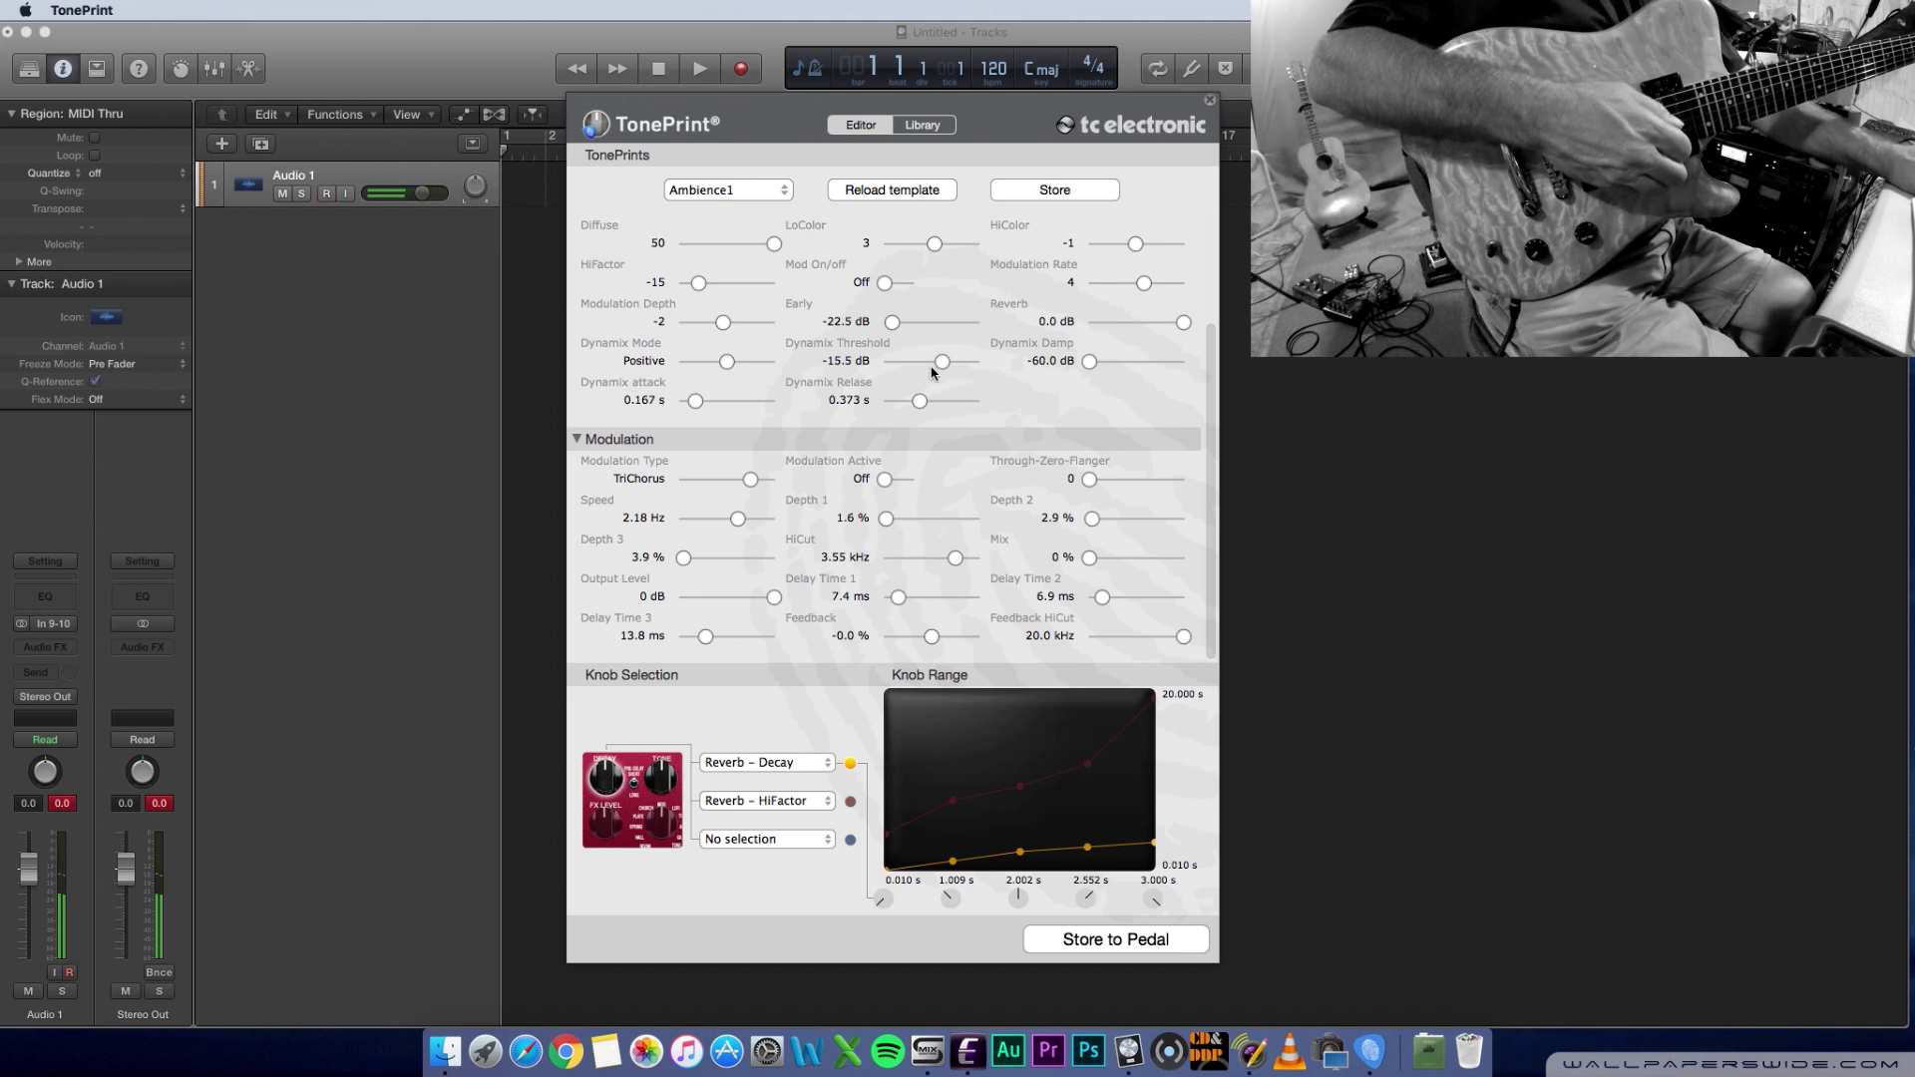
left_click_drag(941, 364, 913, 370)
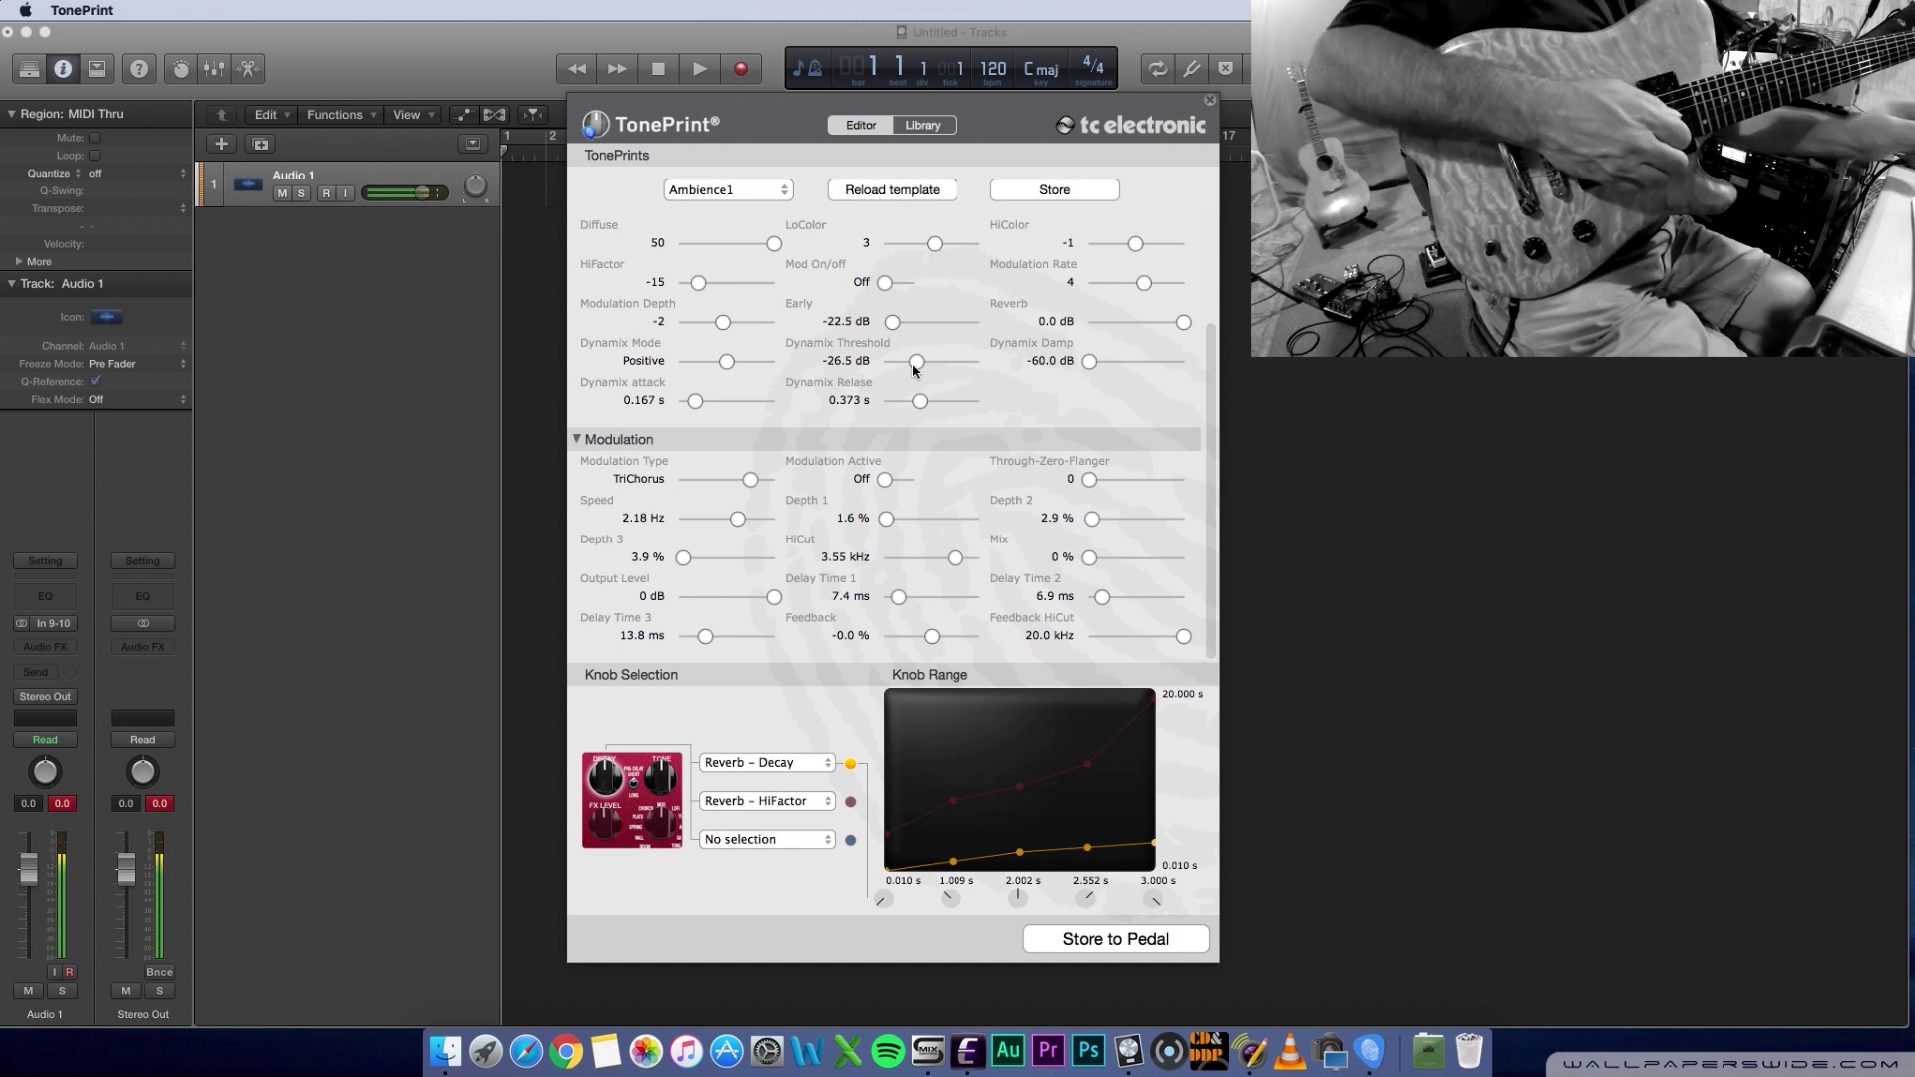
left_click_drag(915, 361, 944, 364)
left_click_drag(1088, 361, 1202, 369)
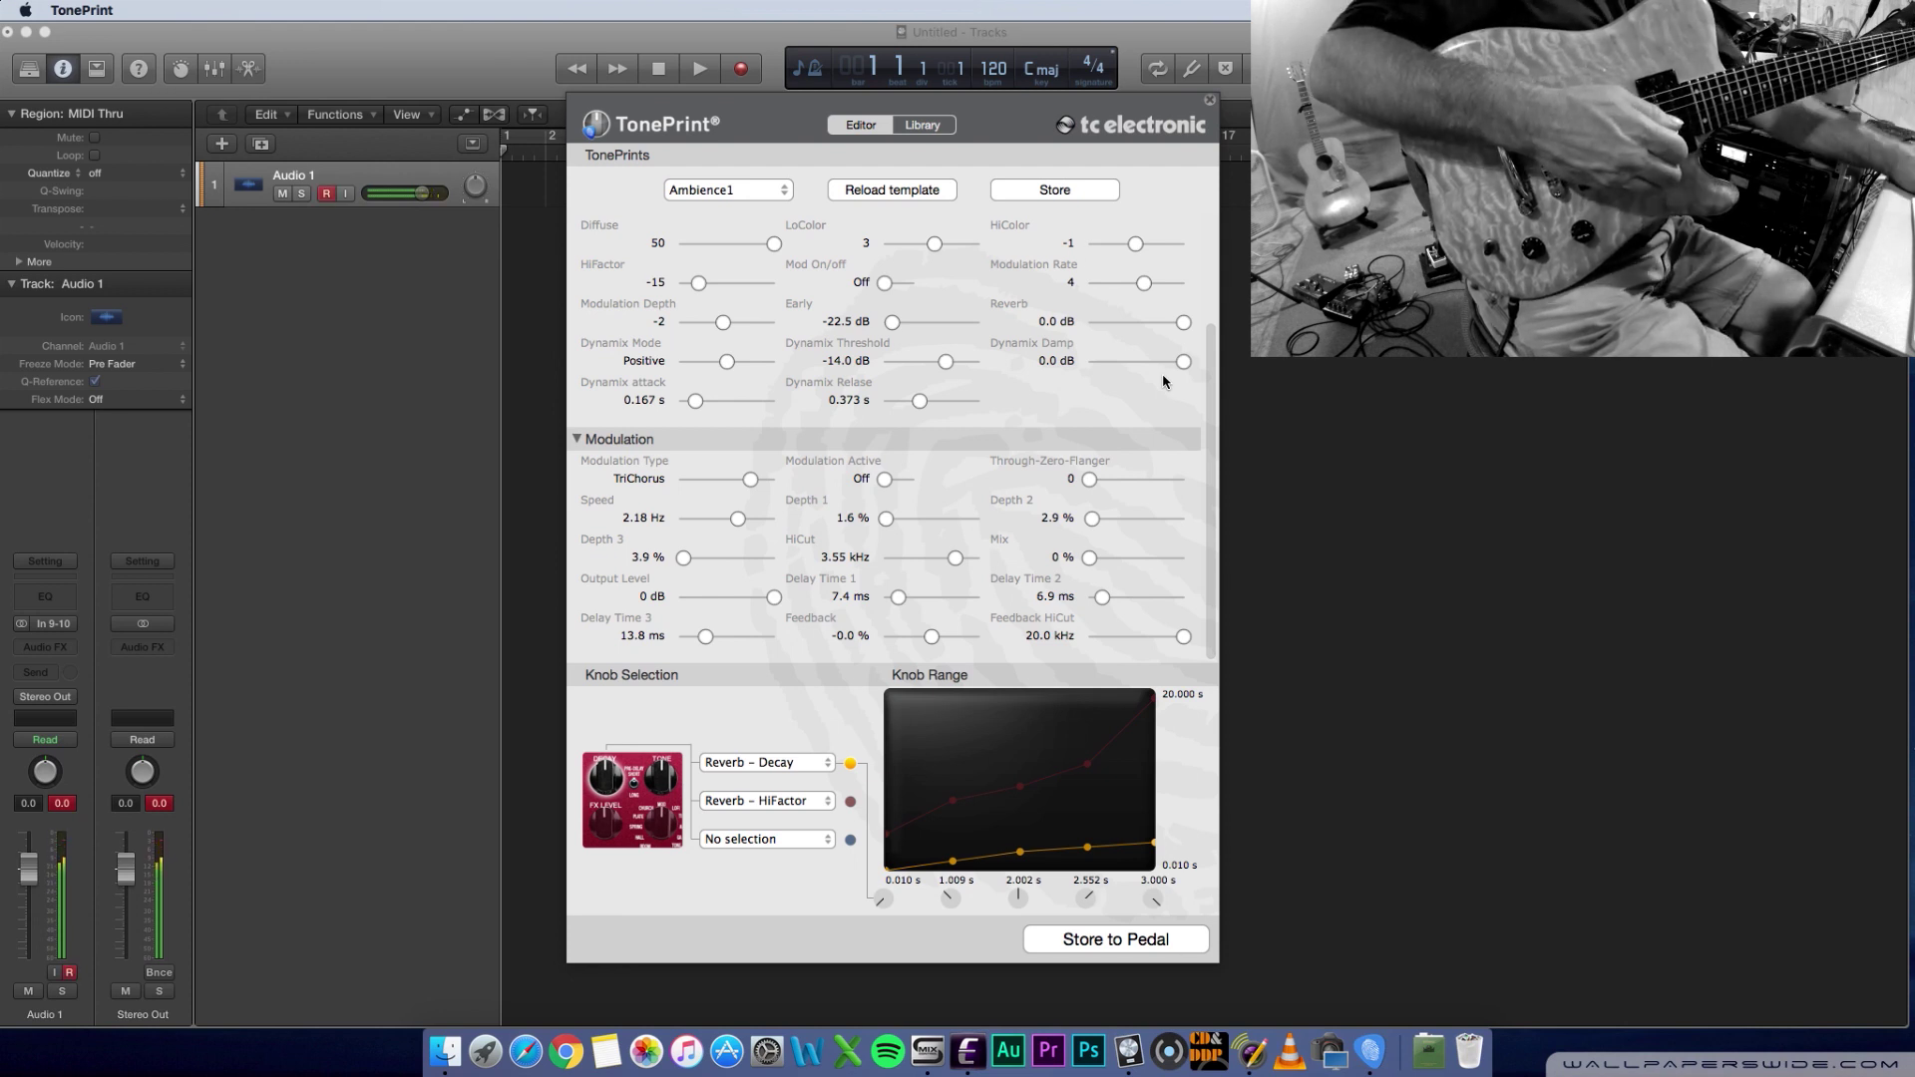
- Zero the Dynamix Release and attack, try Inverse mode, lower Threshold to -25.5 dB, then turn Dynamix Off
left_click_drag(920, 400, 875, 397)
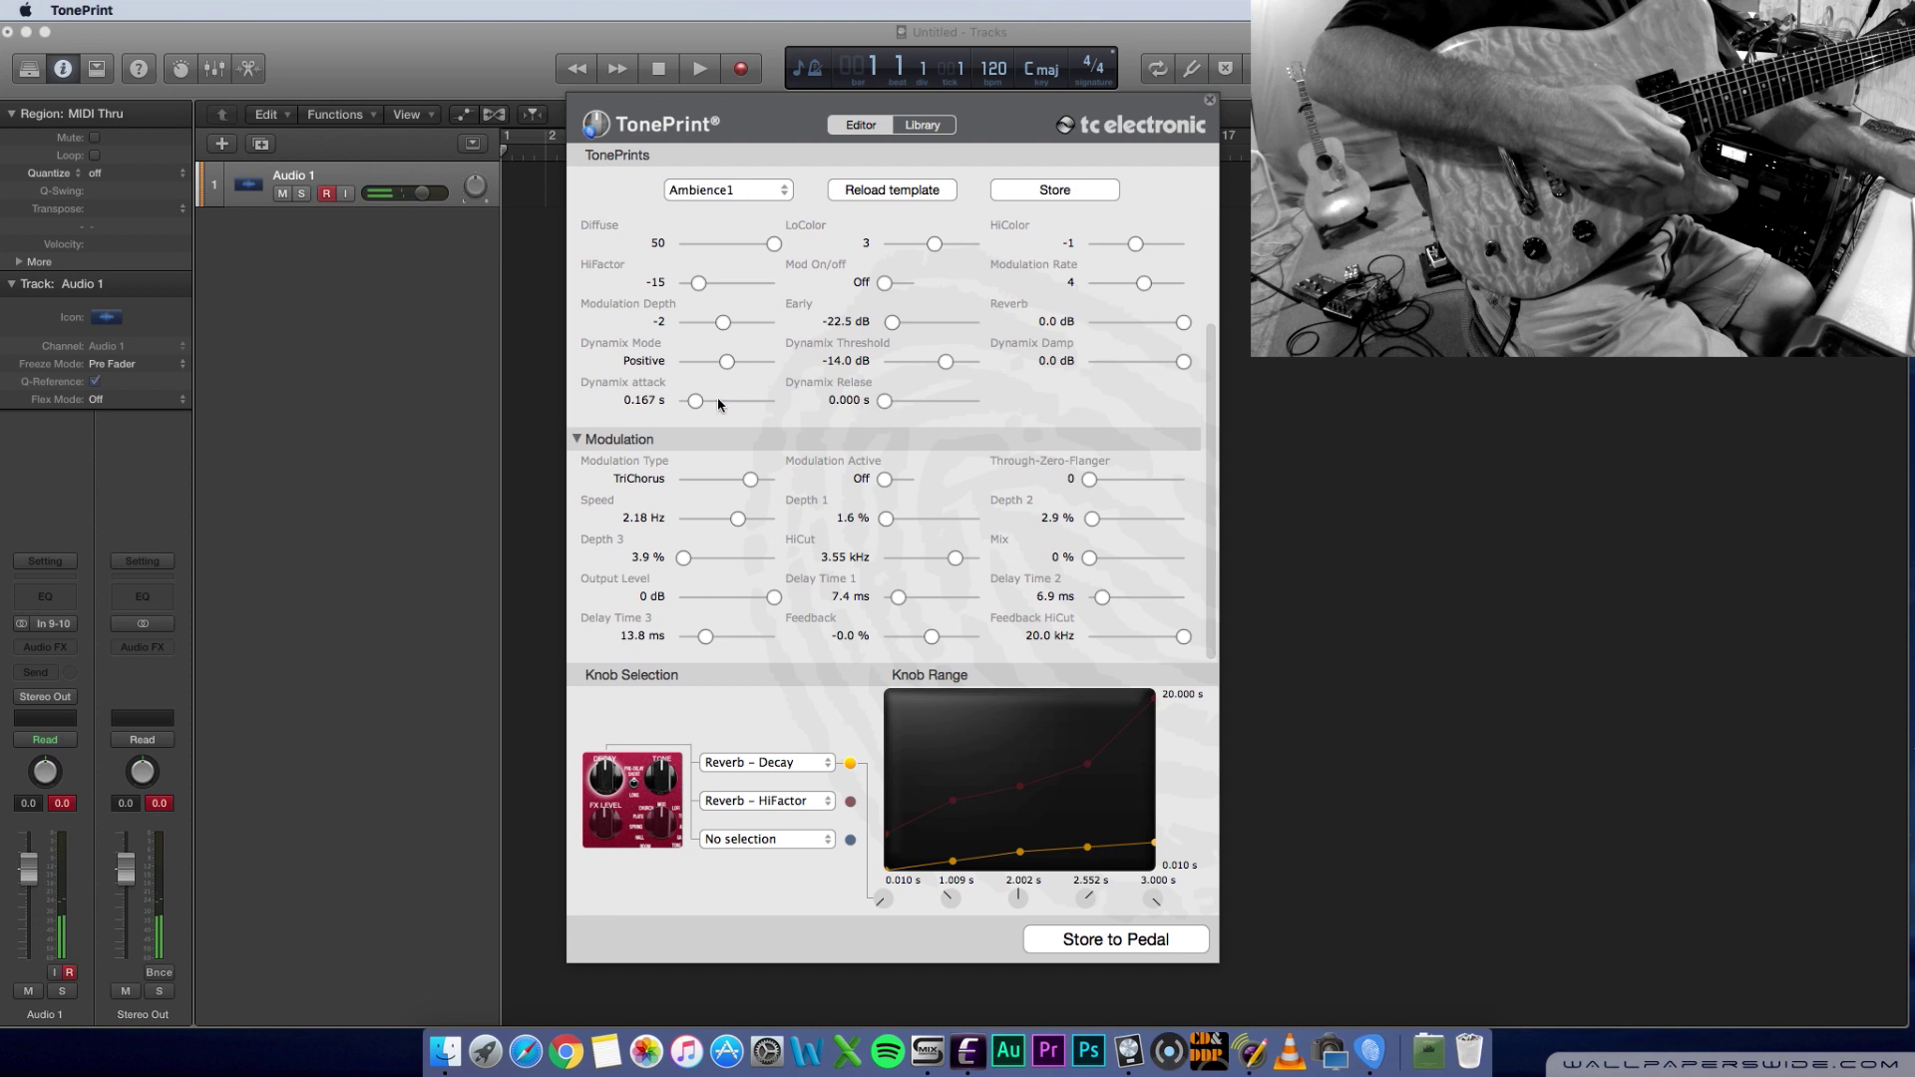
left_click_drag(695, 400, 643, 400)
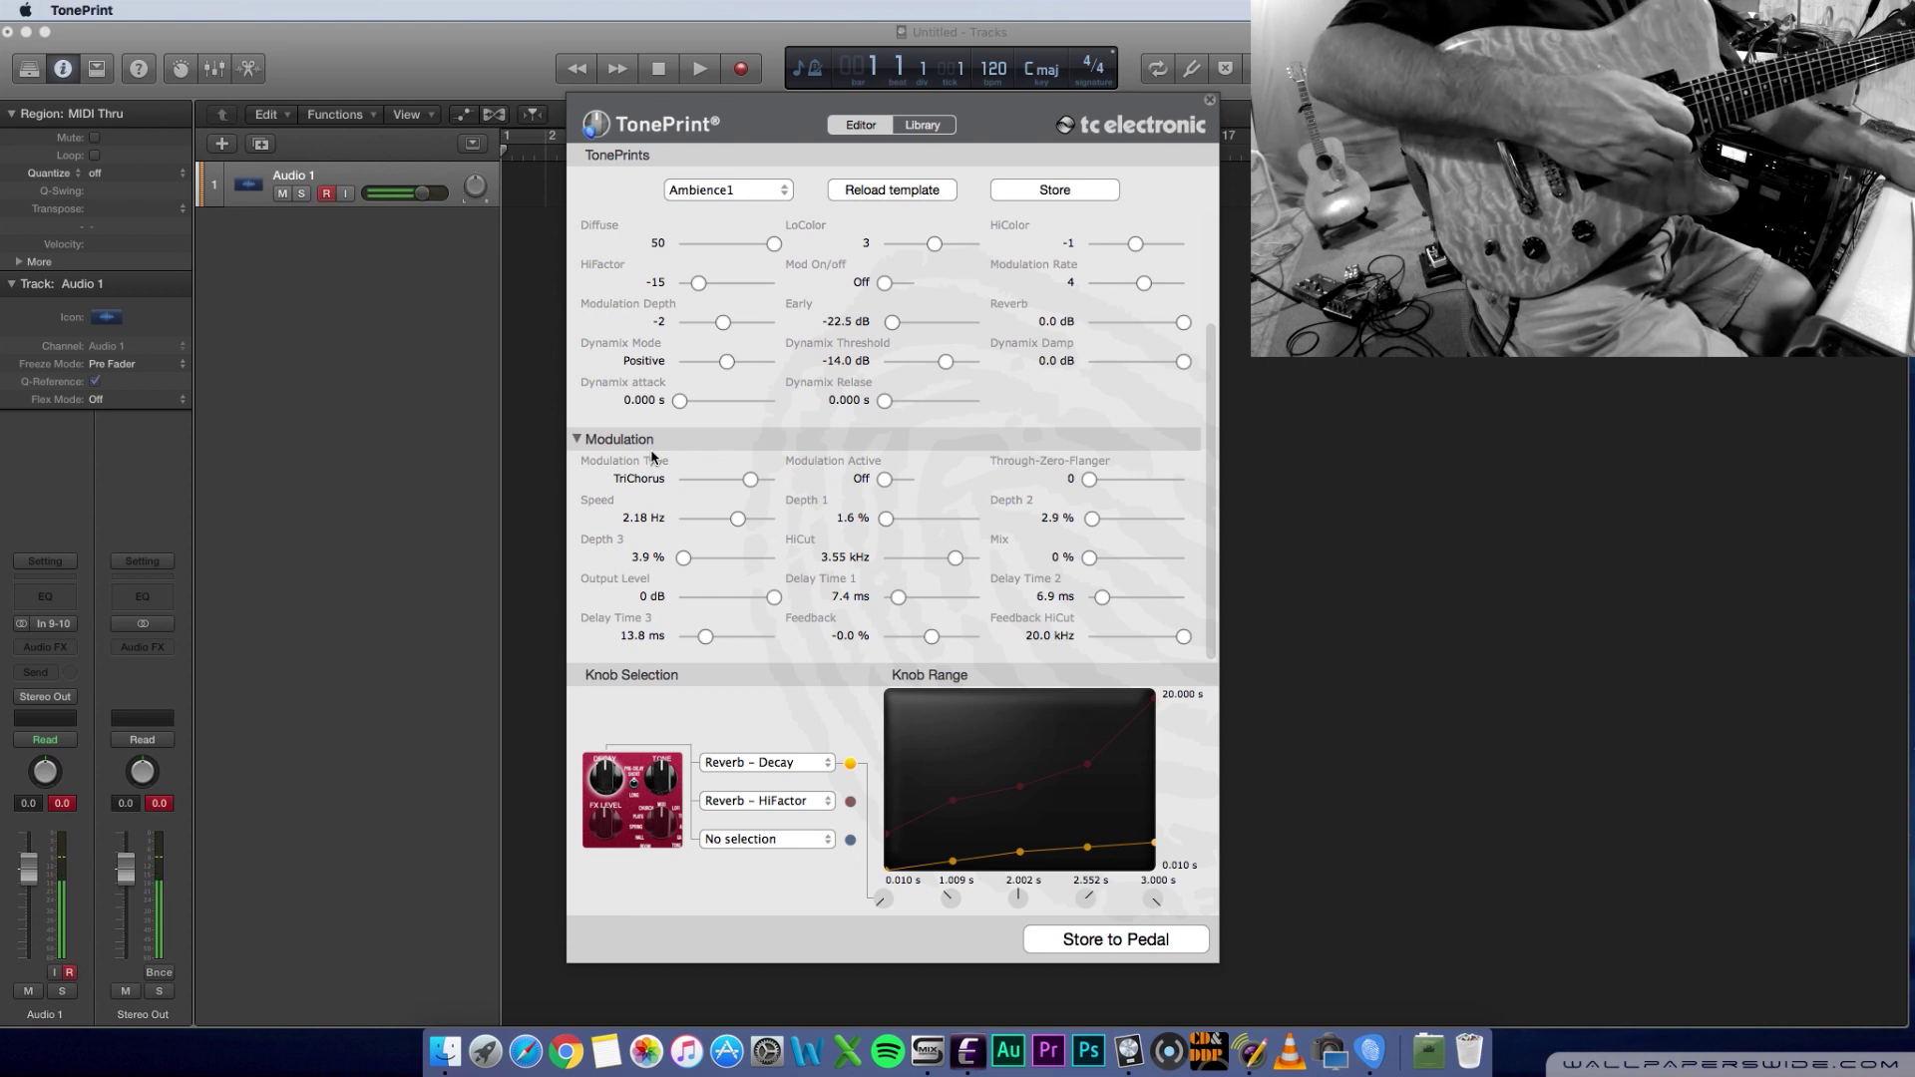
left_click_drag(727, 363, 774, 363)
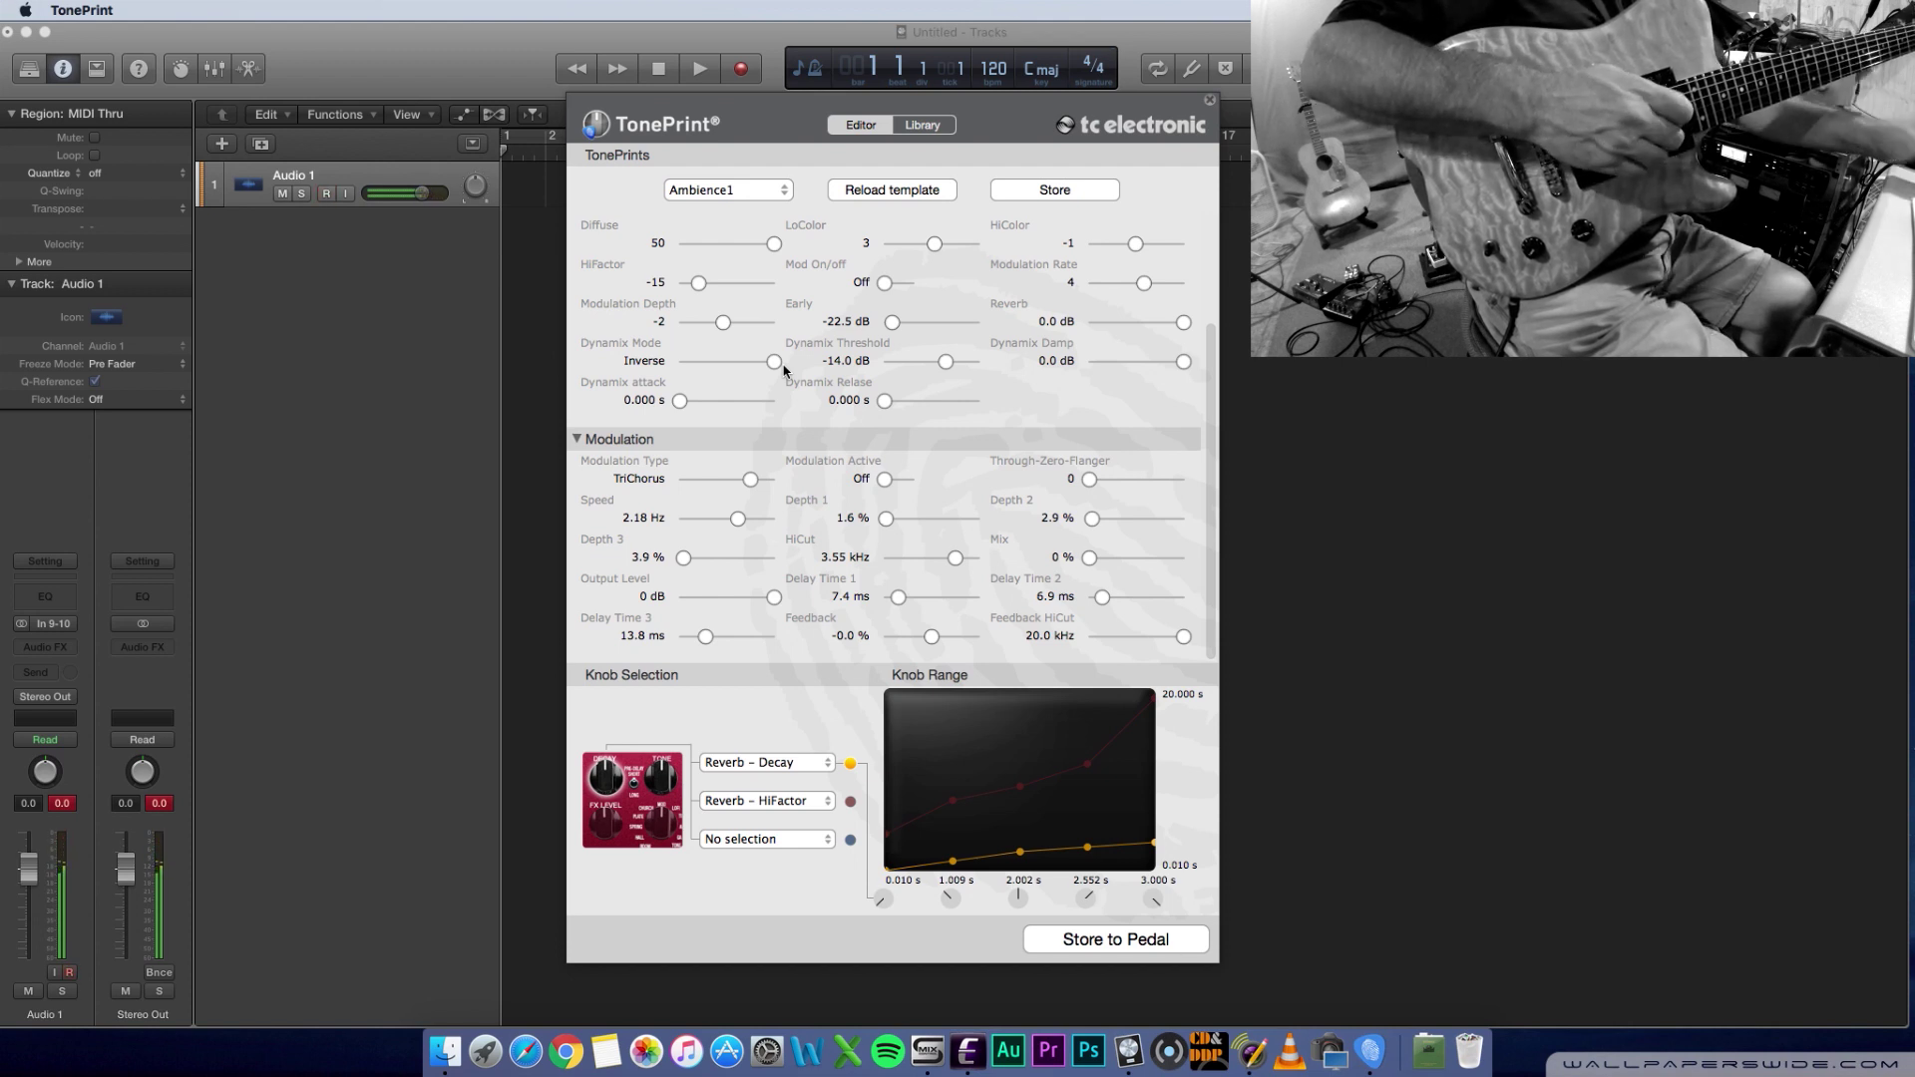
left_click_drag(947, 361, 927, 359)
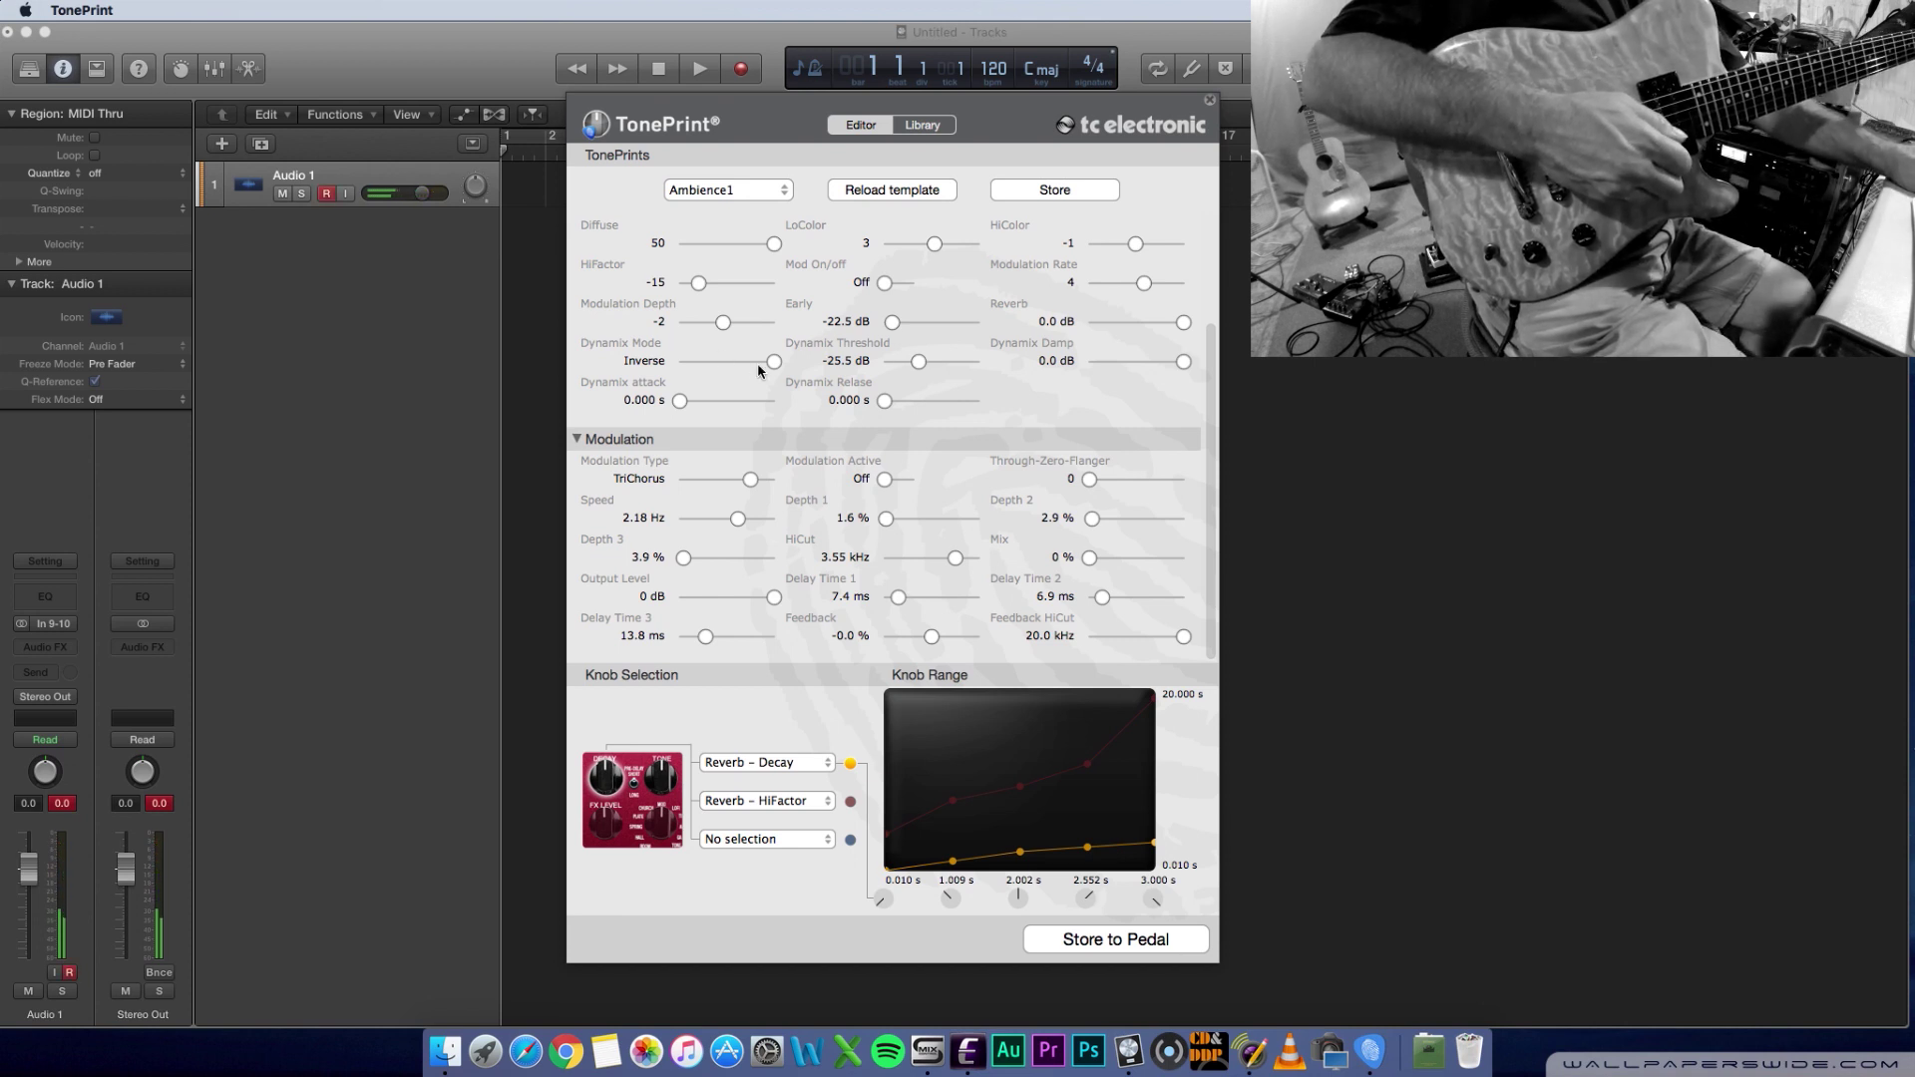
left_click_drag(773, 361, 678, 361)
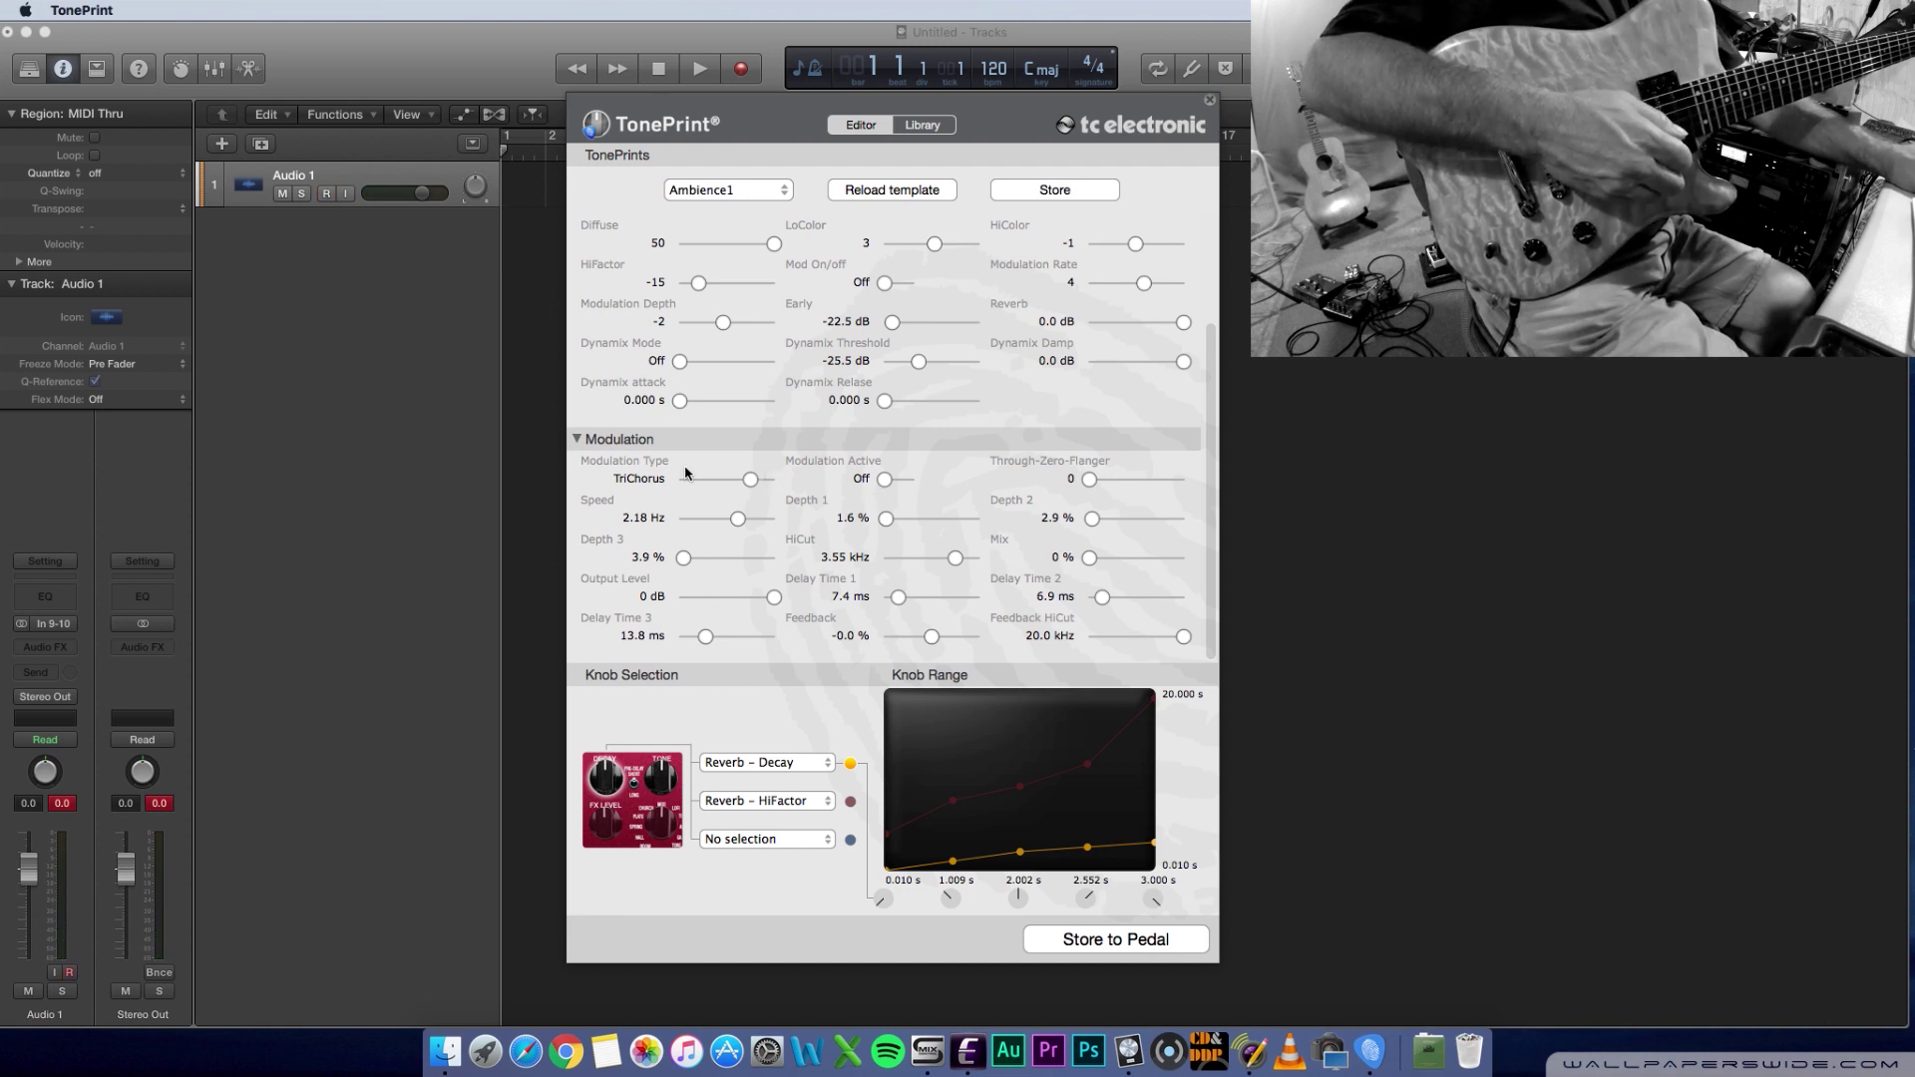
- Turn modulation on as Classic Chorus, and raise the reverb Modulation Depth and modulation speed
left_click(882, 479)
left_click_drag(752, 485, 659, 490)
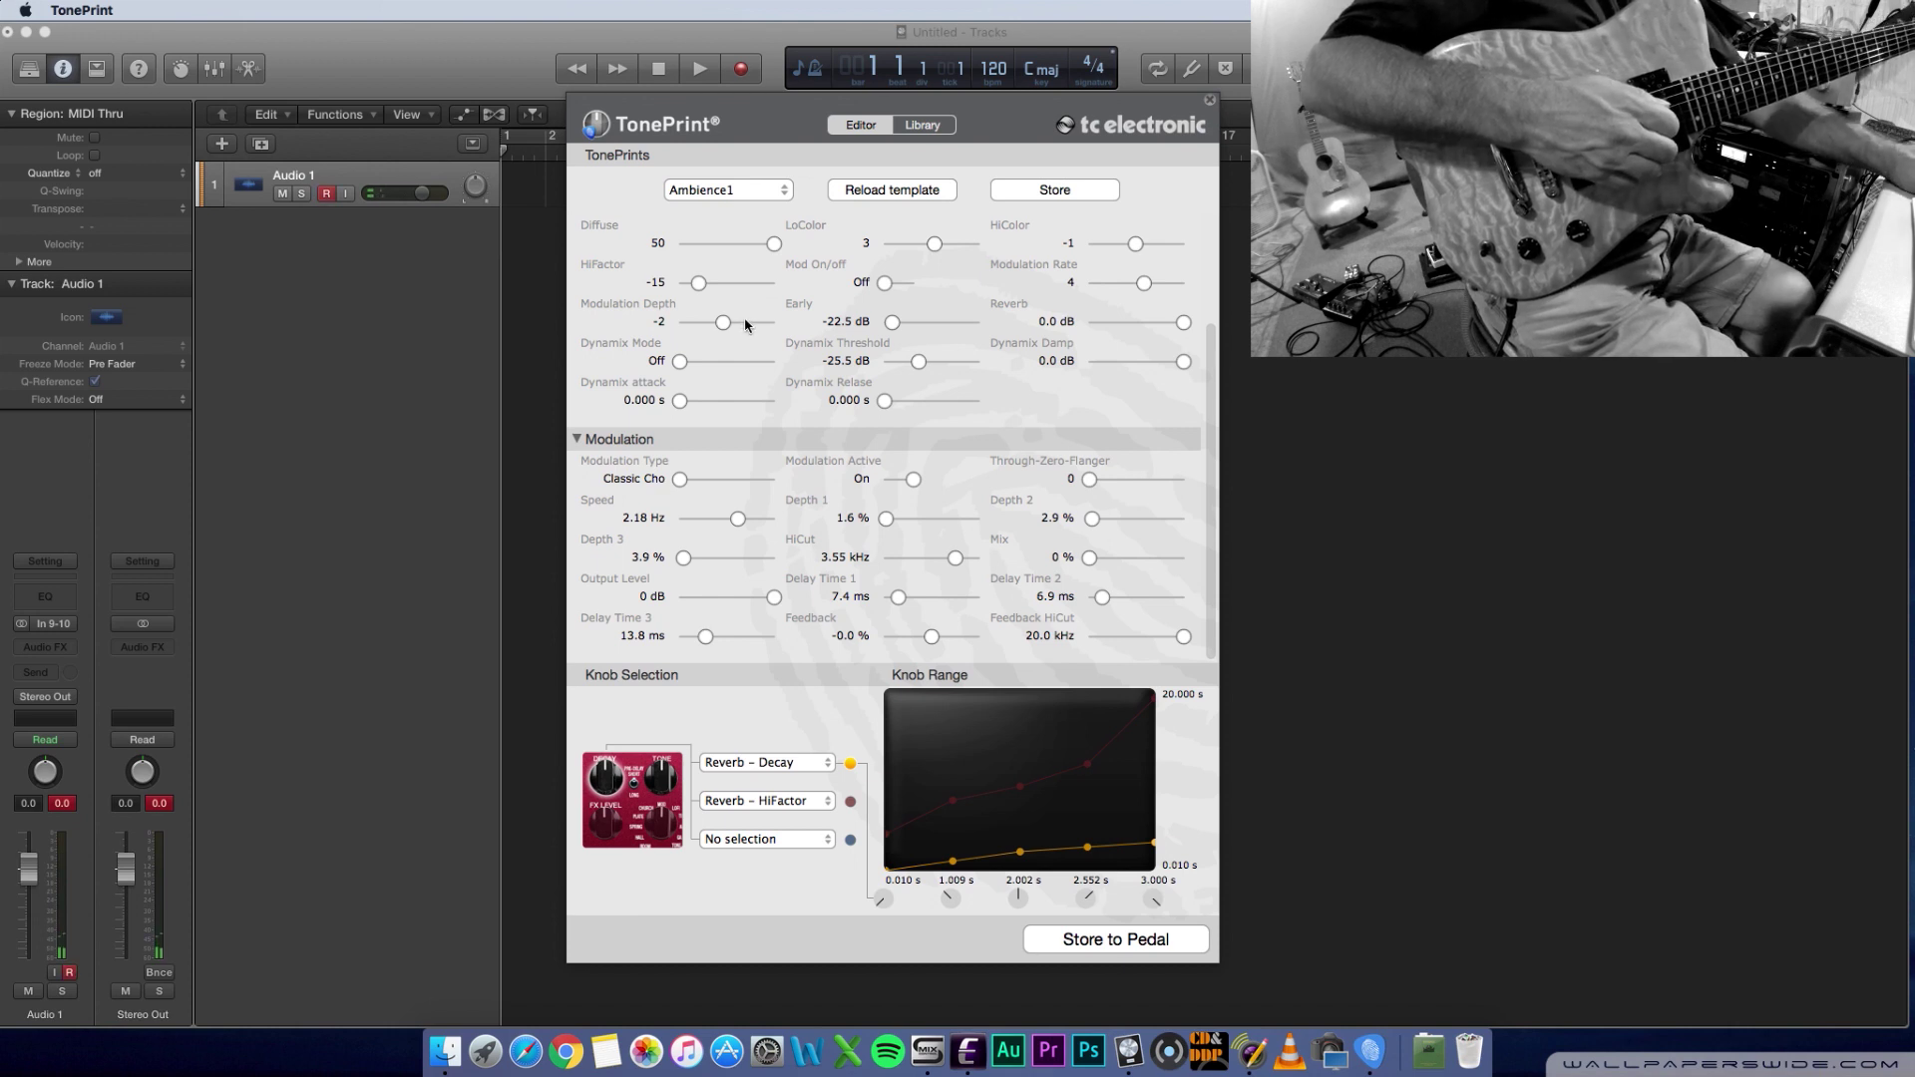
left_click_drag(722, 322, 748, 327)
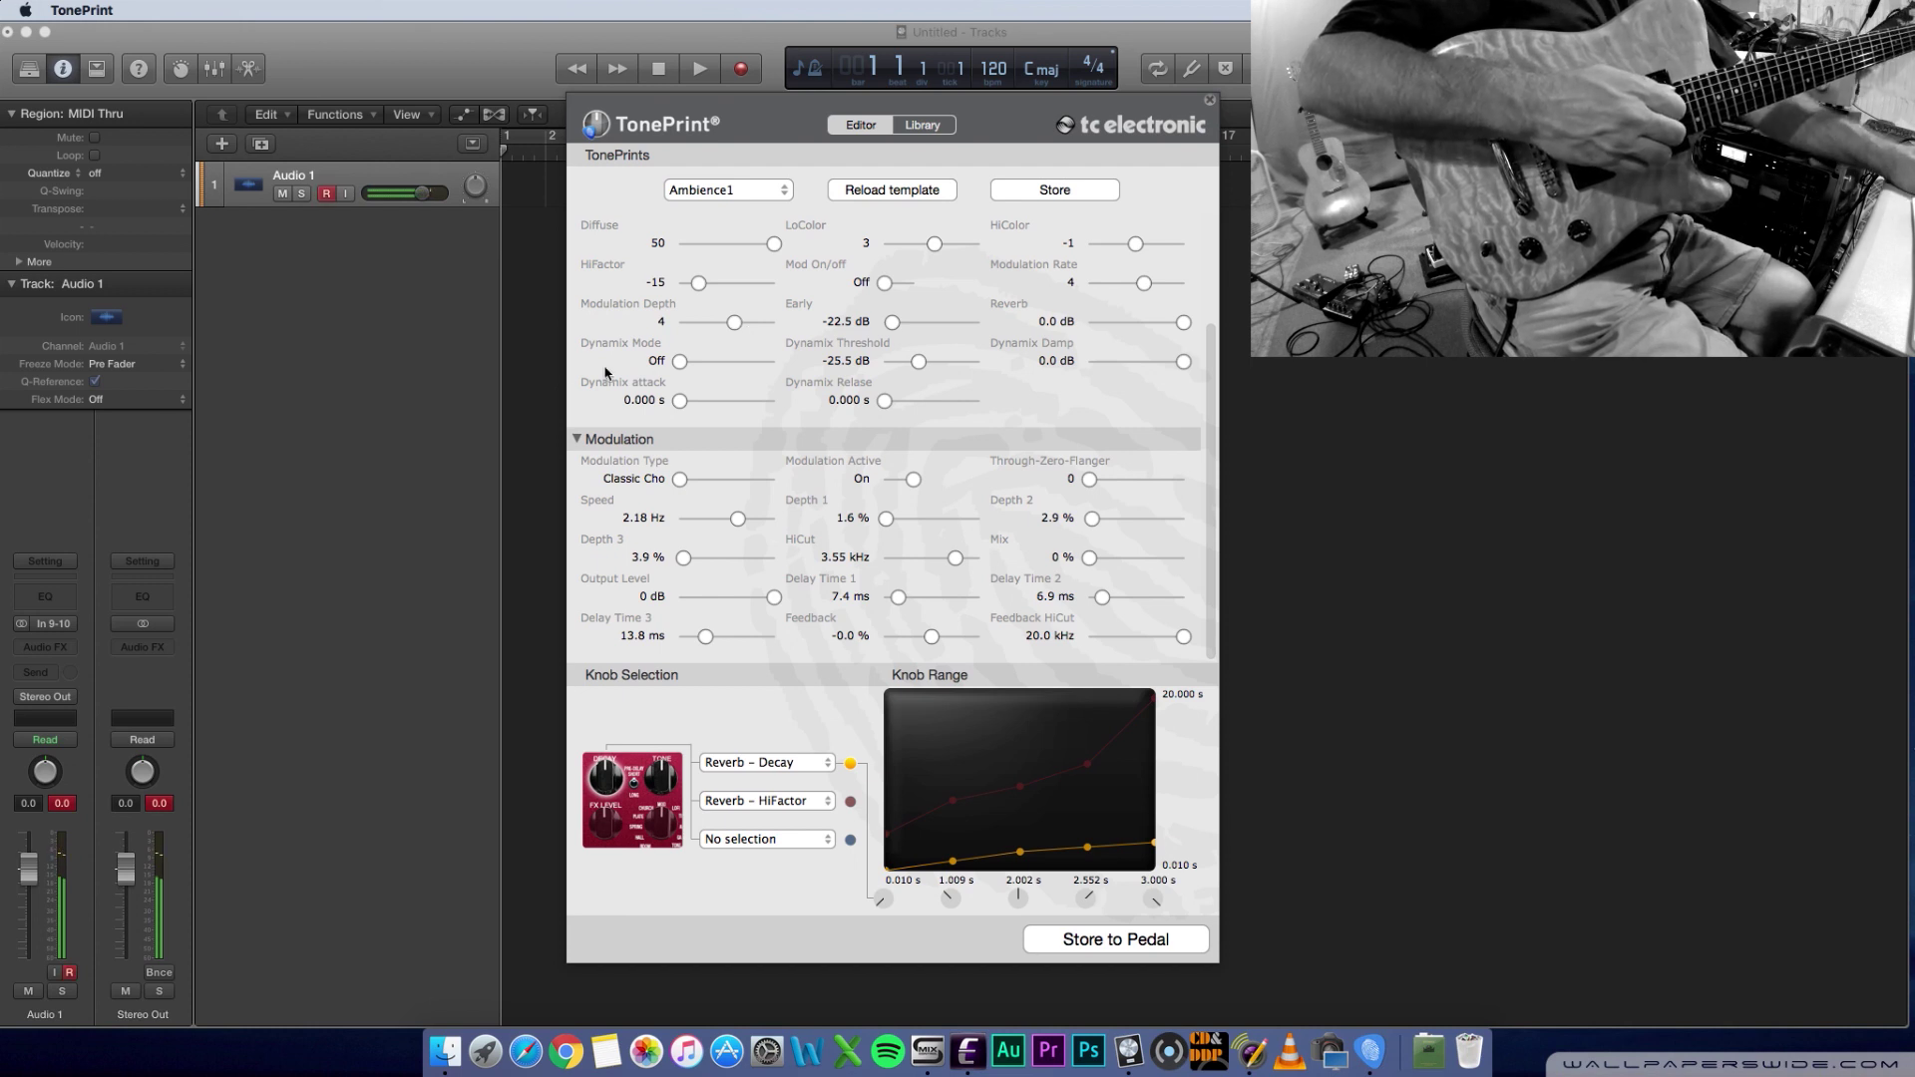
left_click_drag(736, 519, 754, 526)
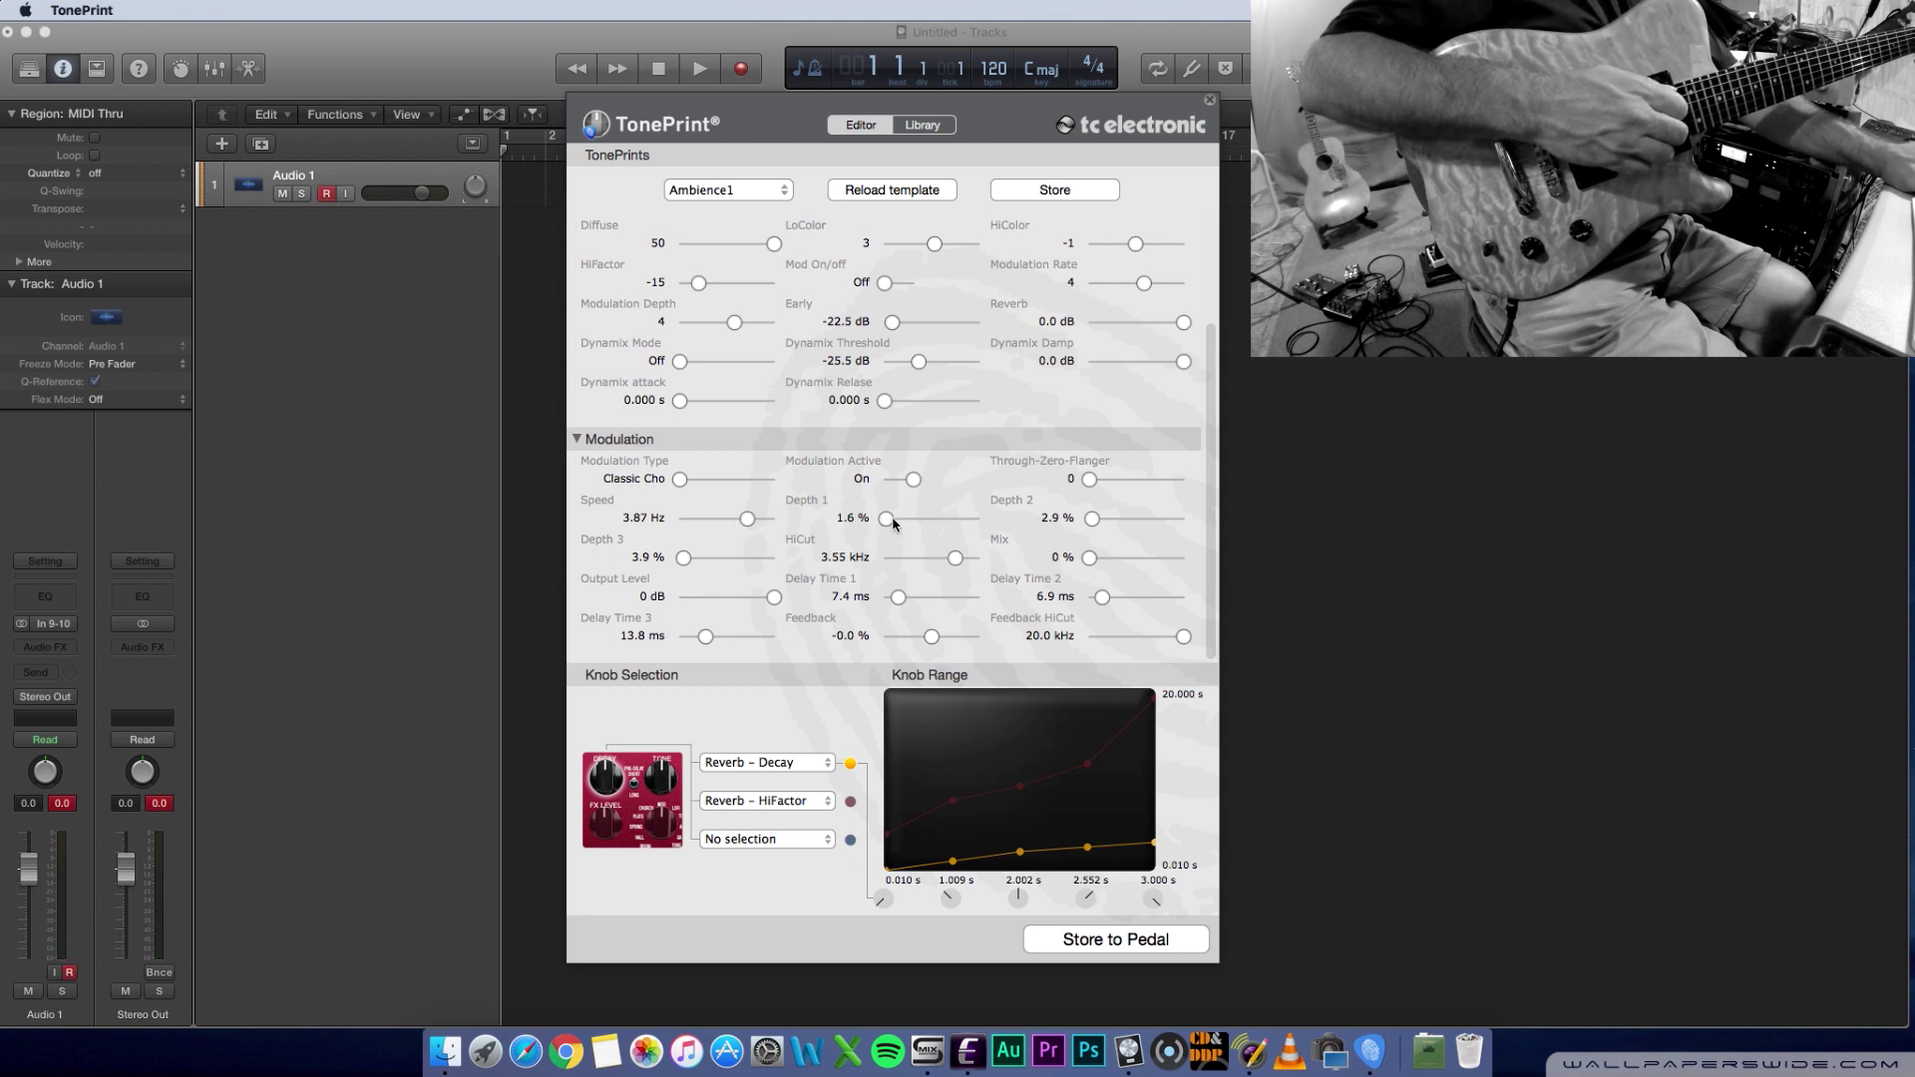
- Set Depth 1–3 to 24.6, 45.1 and 51.0 %, speed to 122 mHz, and Mix to 52 %
left_click_drag(889, 523, 907, 520)
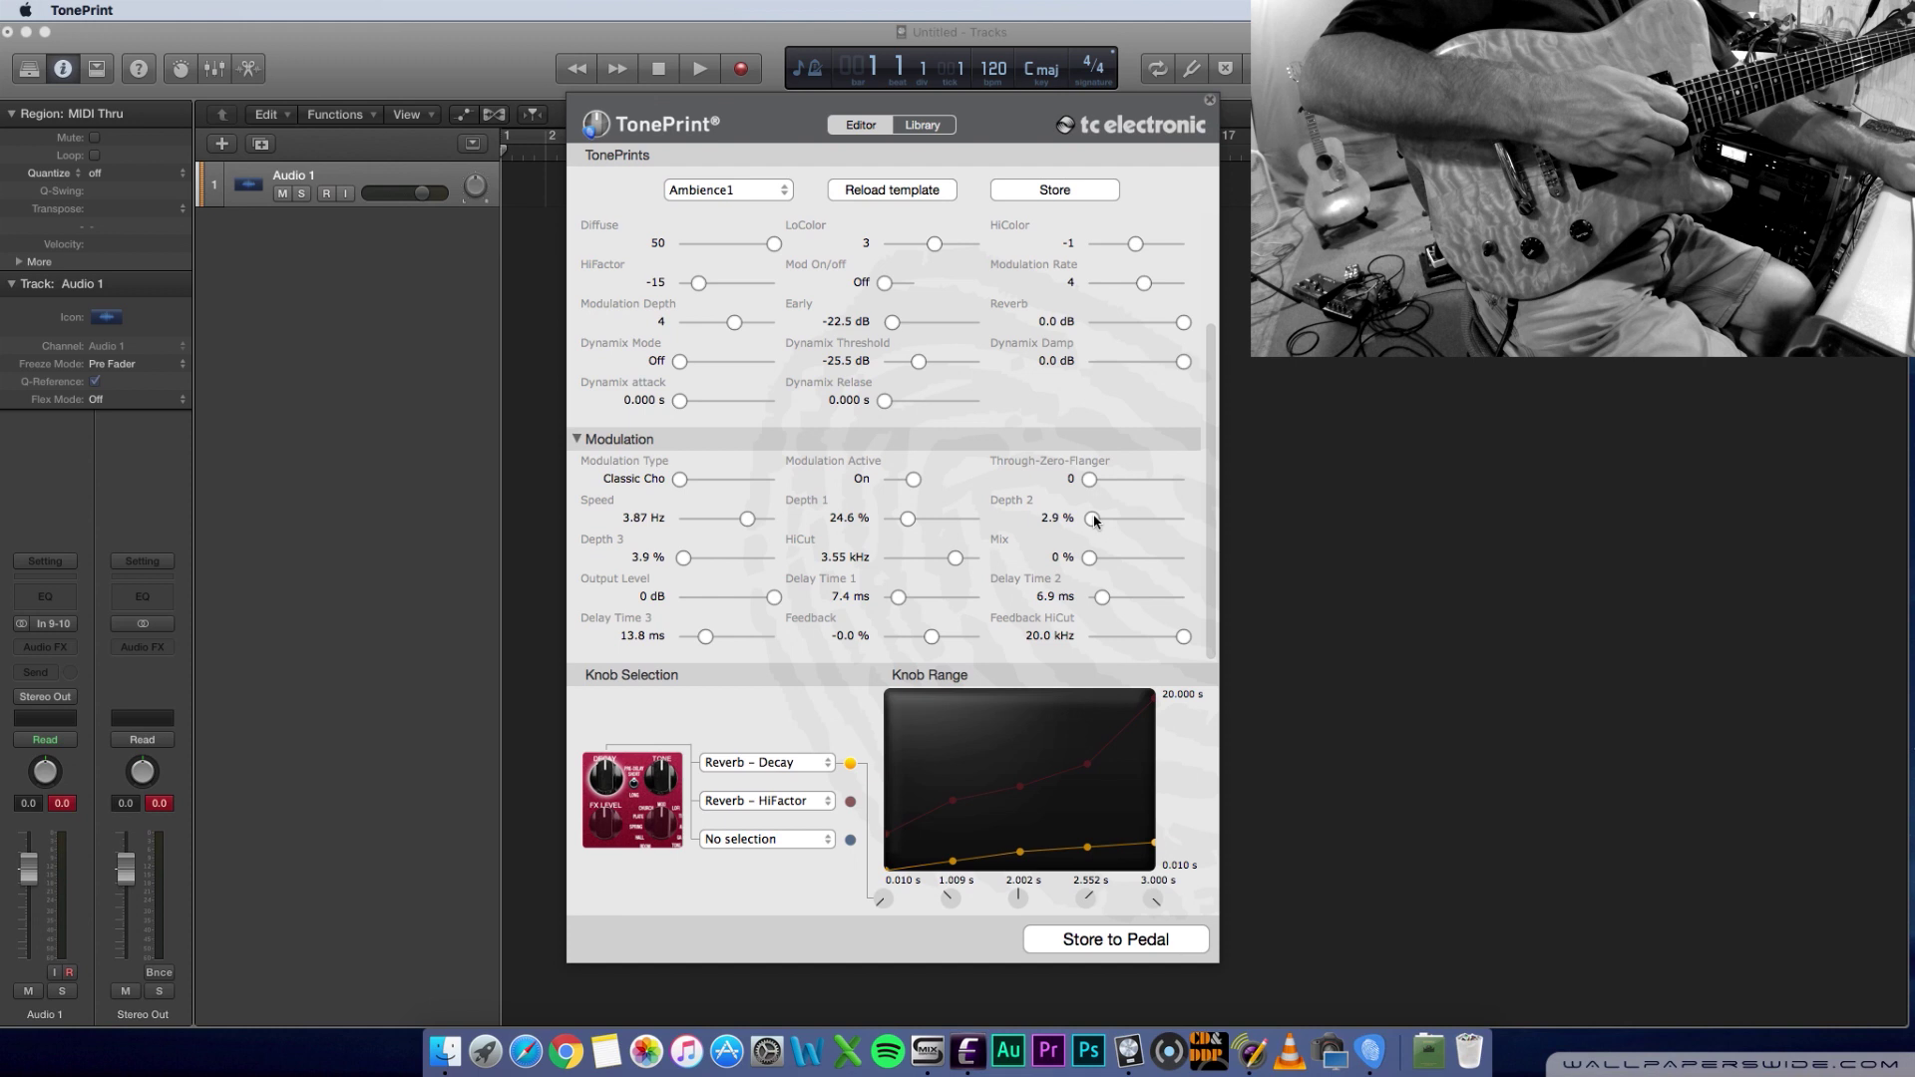
left_click_drag(1094, 519, 1132, 518)
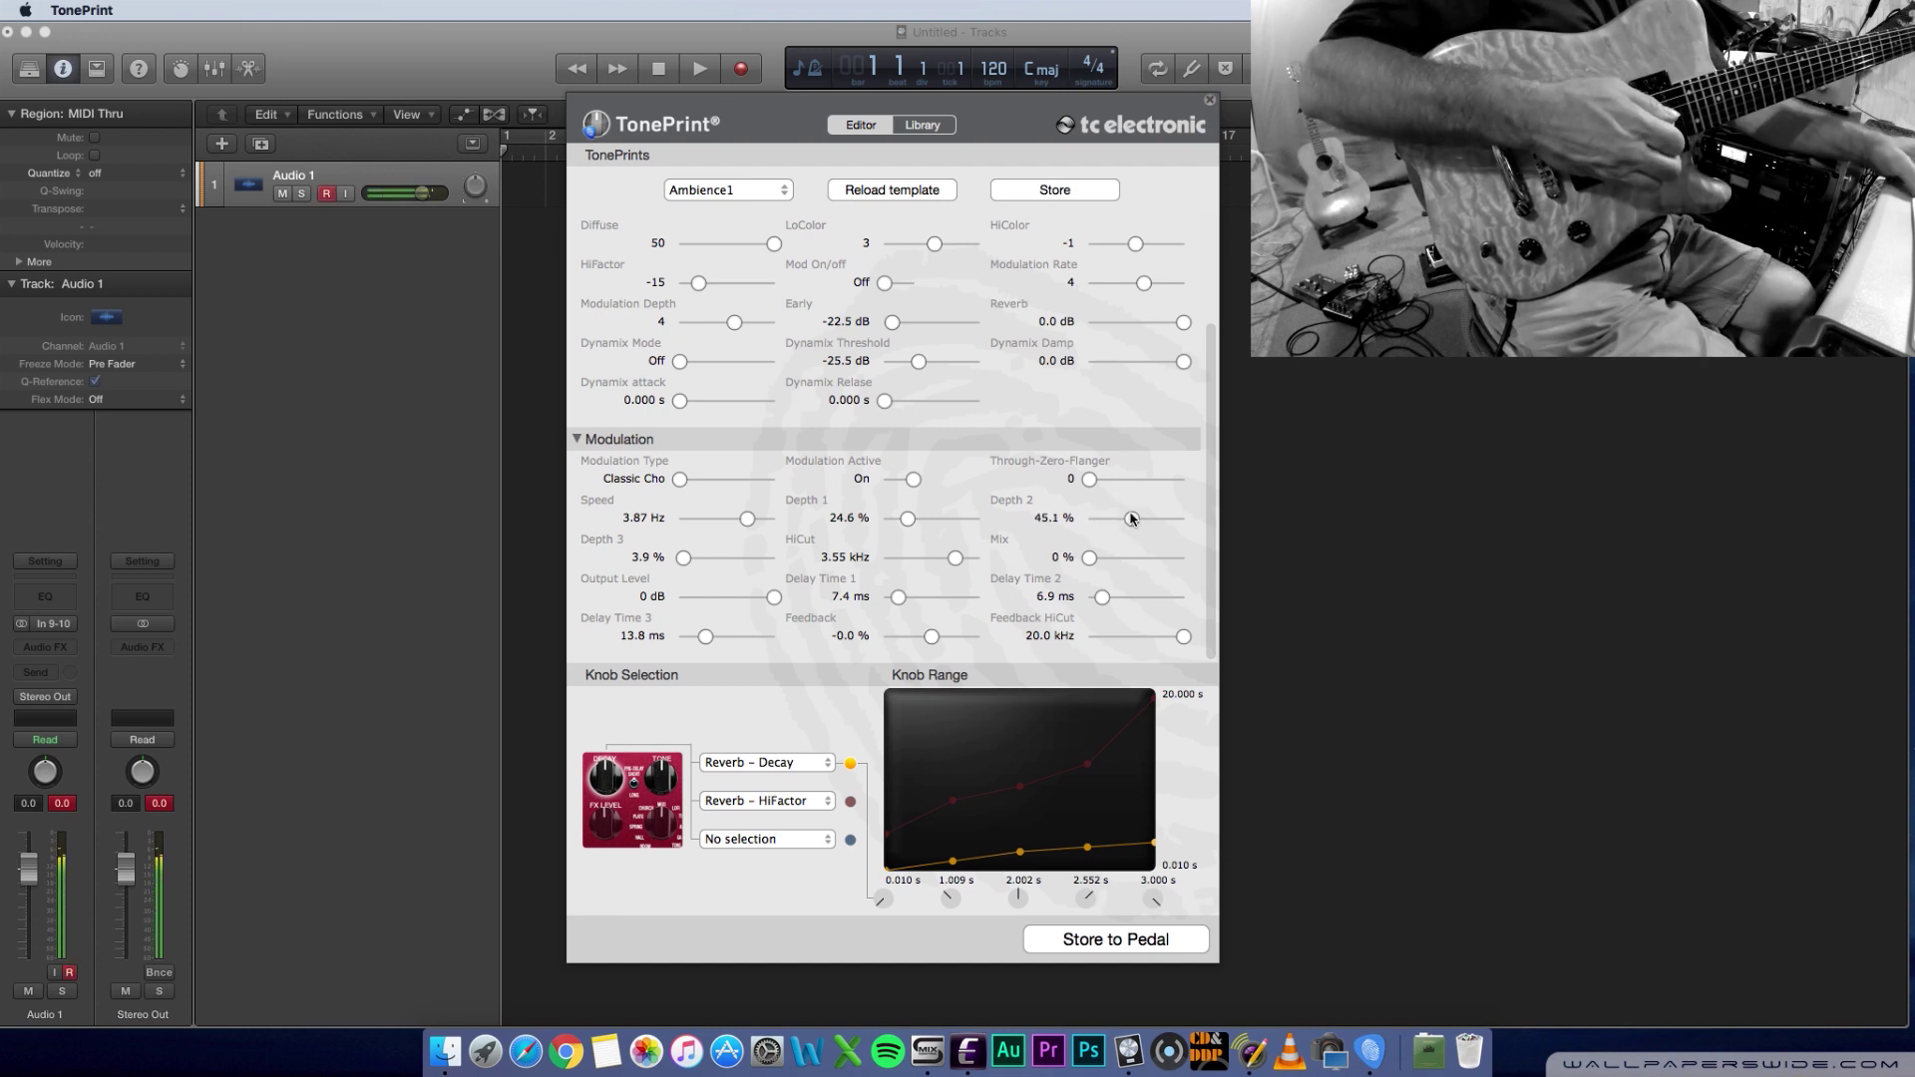
left_click_drag(684, 558, 728, 558)
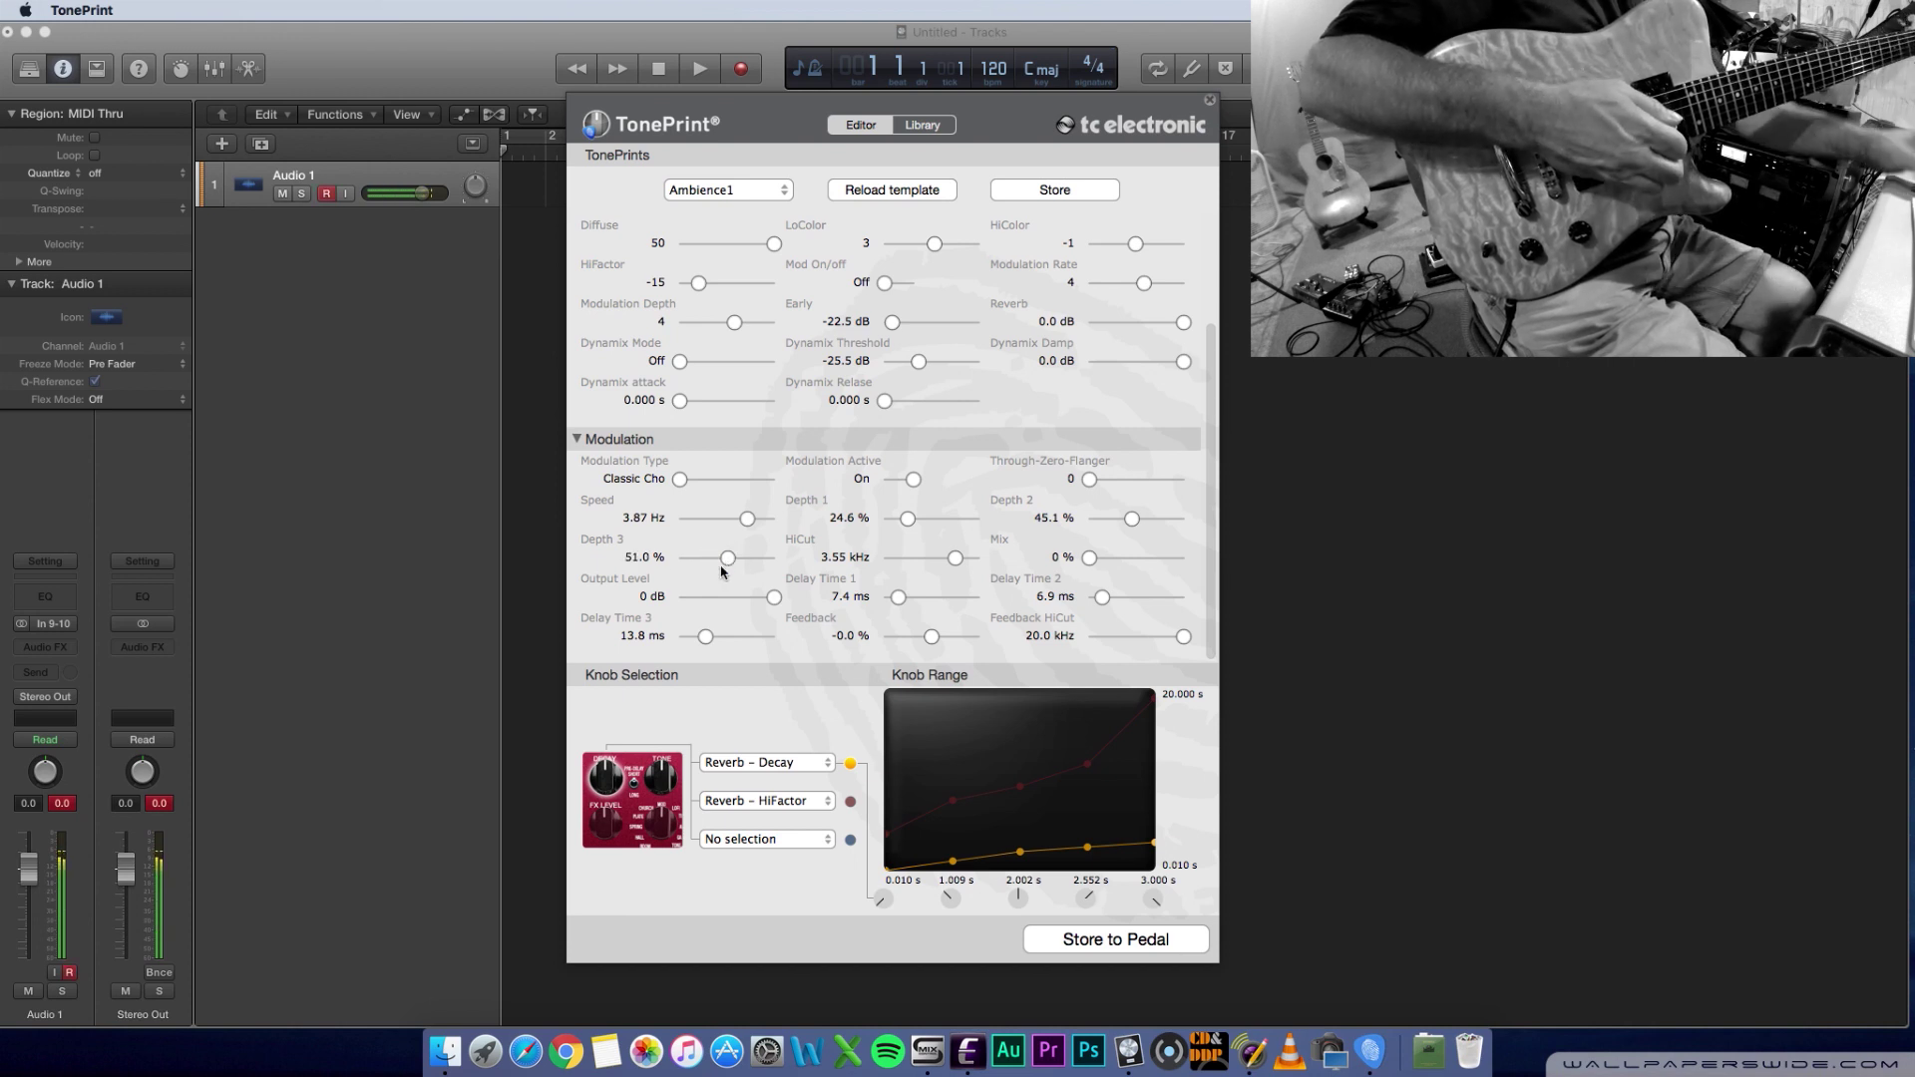
left_click_drag(739, 521, 700, 517)
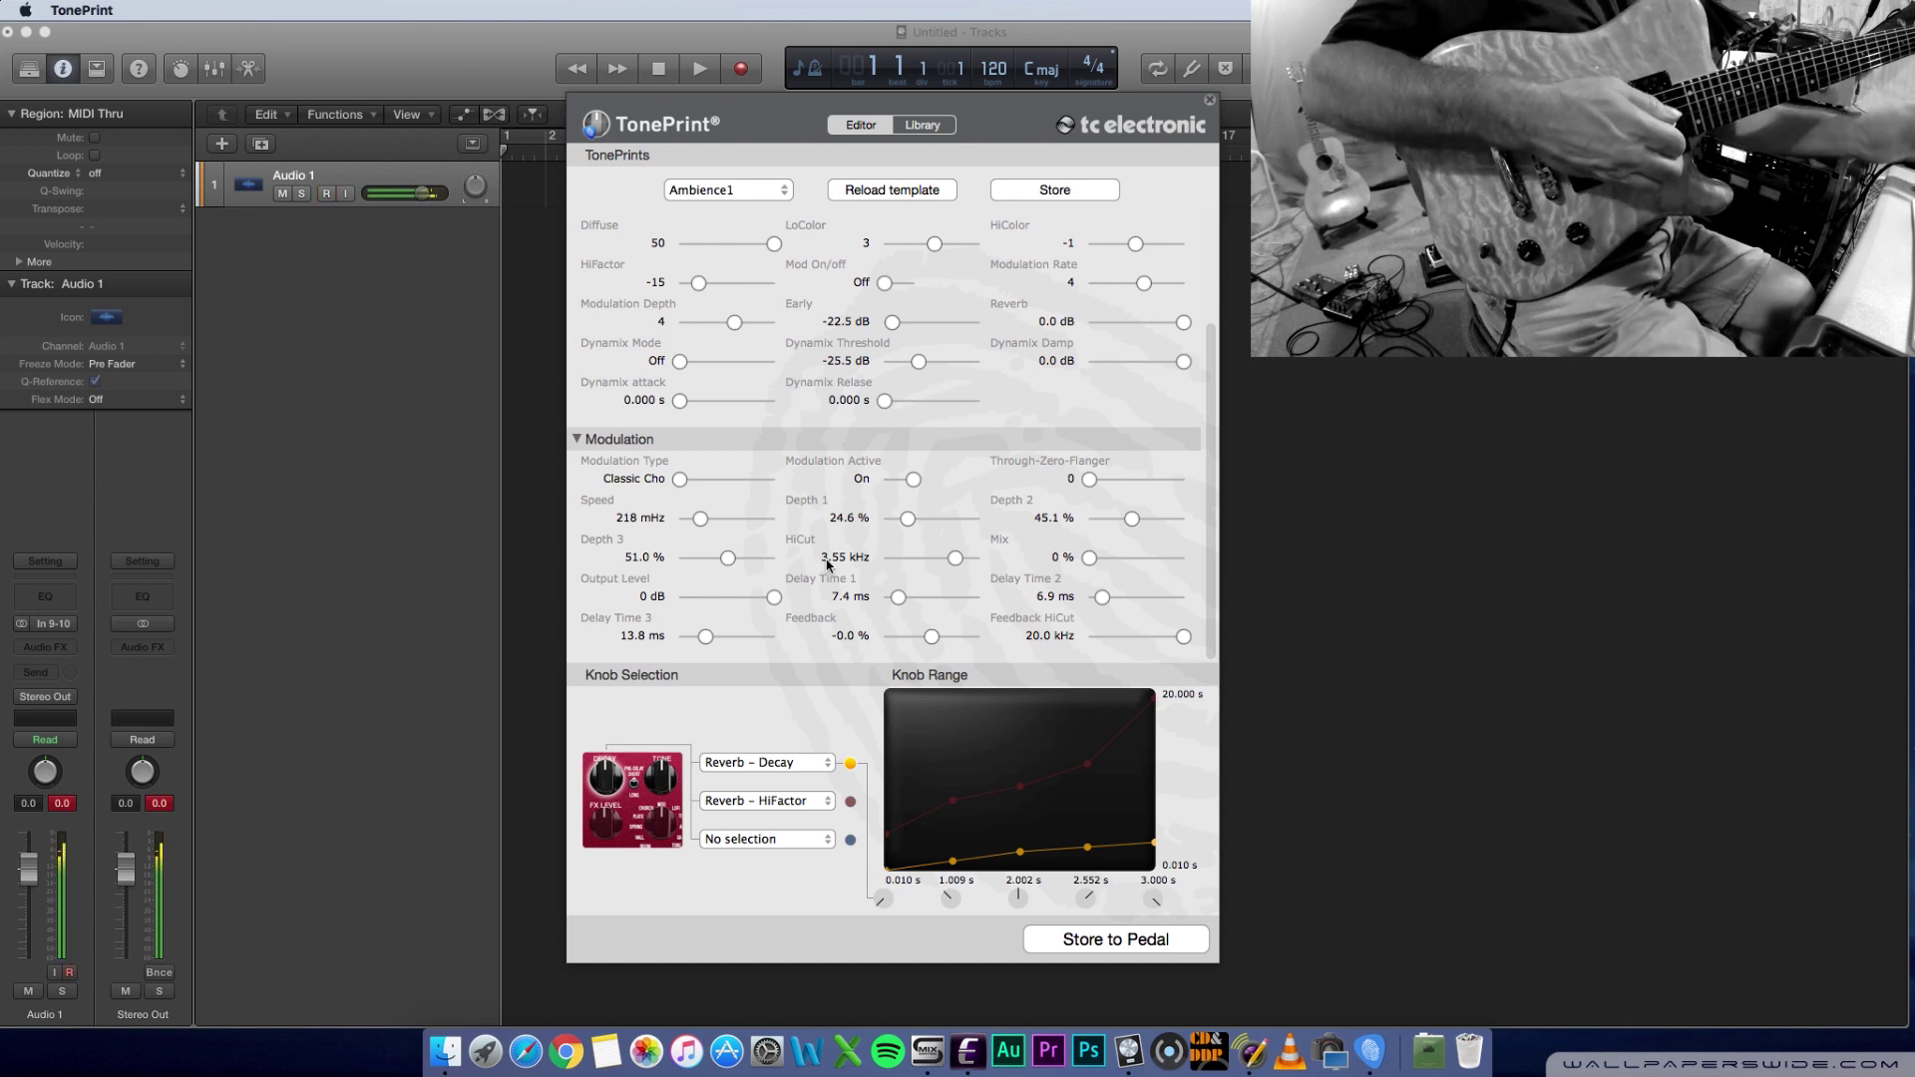
left_click_drag(701, 519, 690, 518)
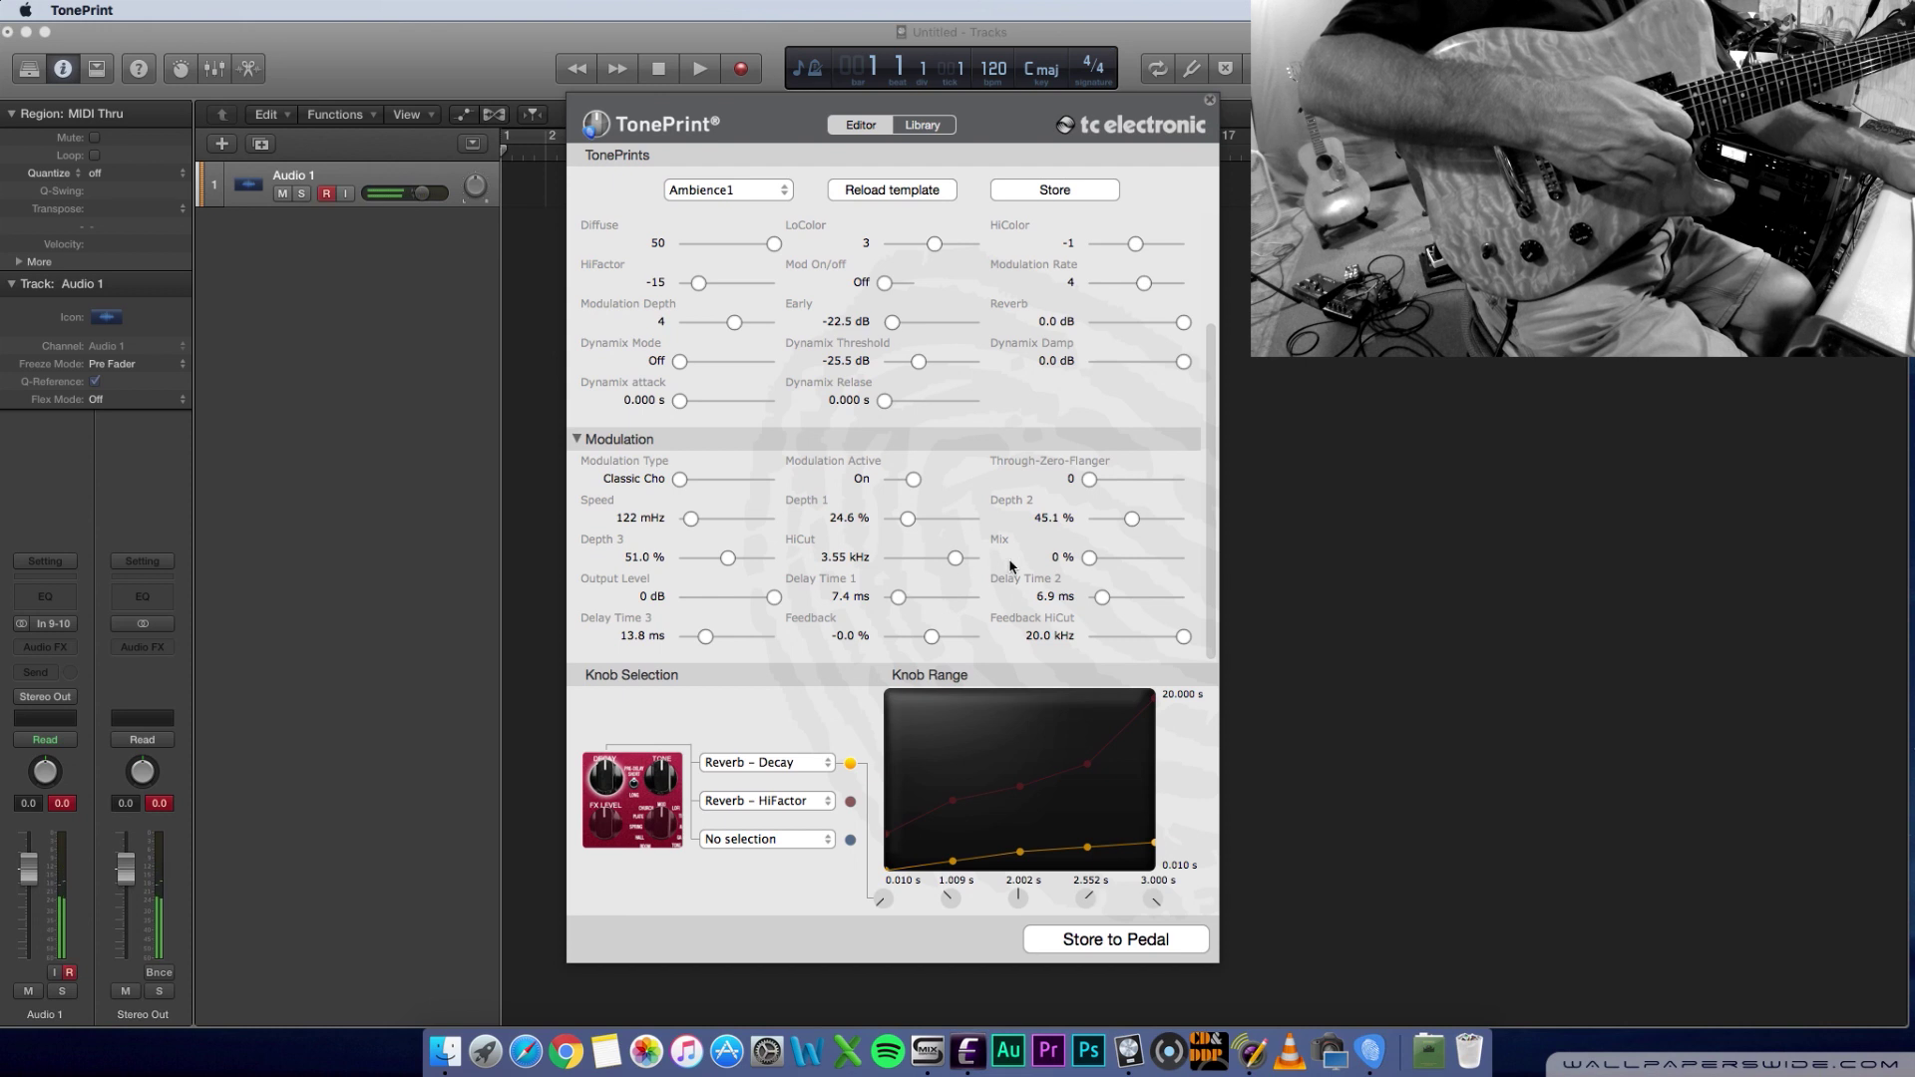
left_click_drag(1089, 559, 1140, 564)
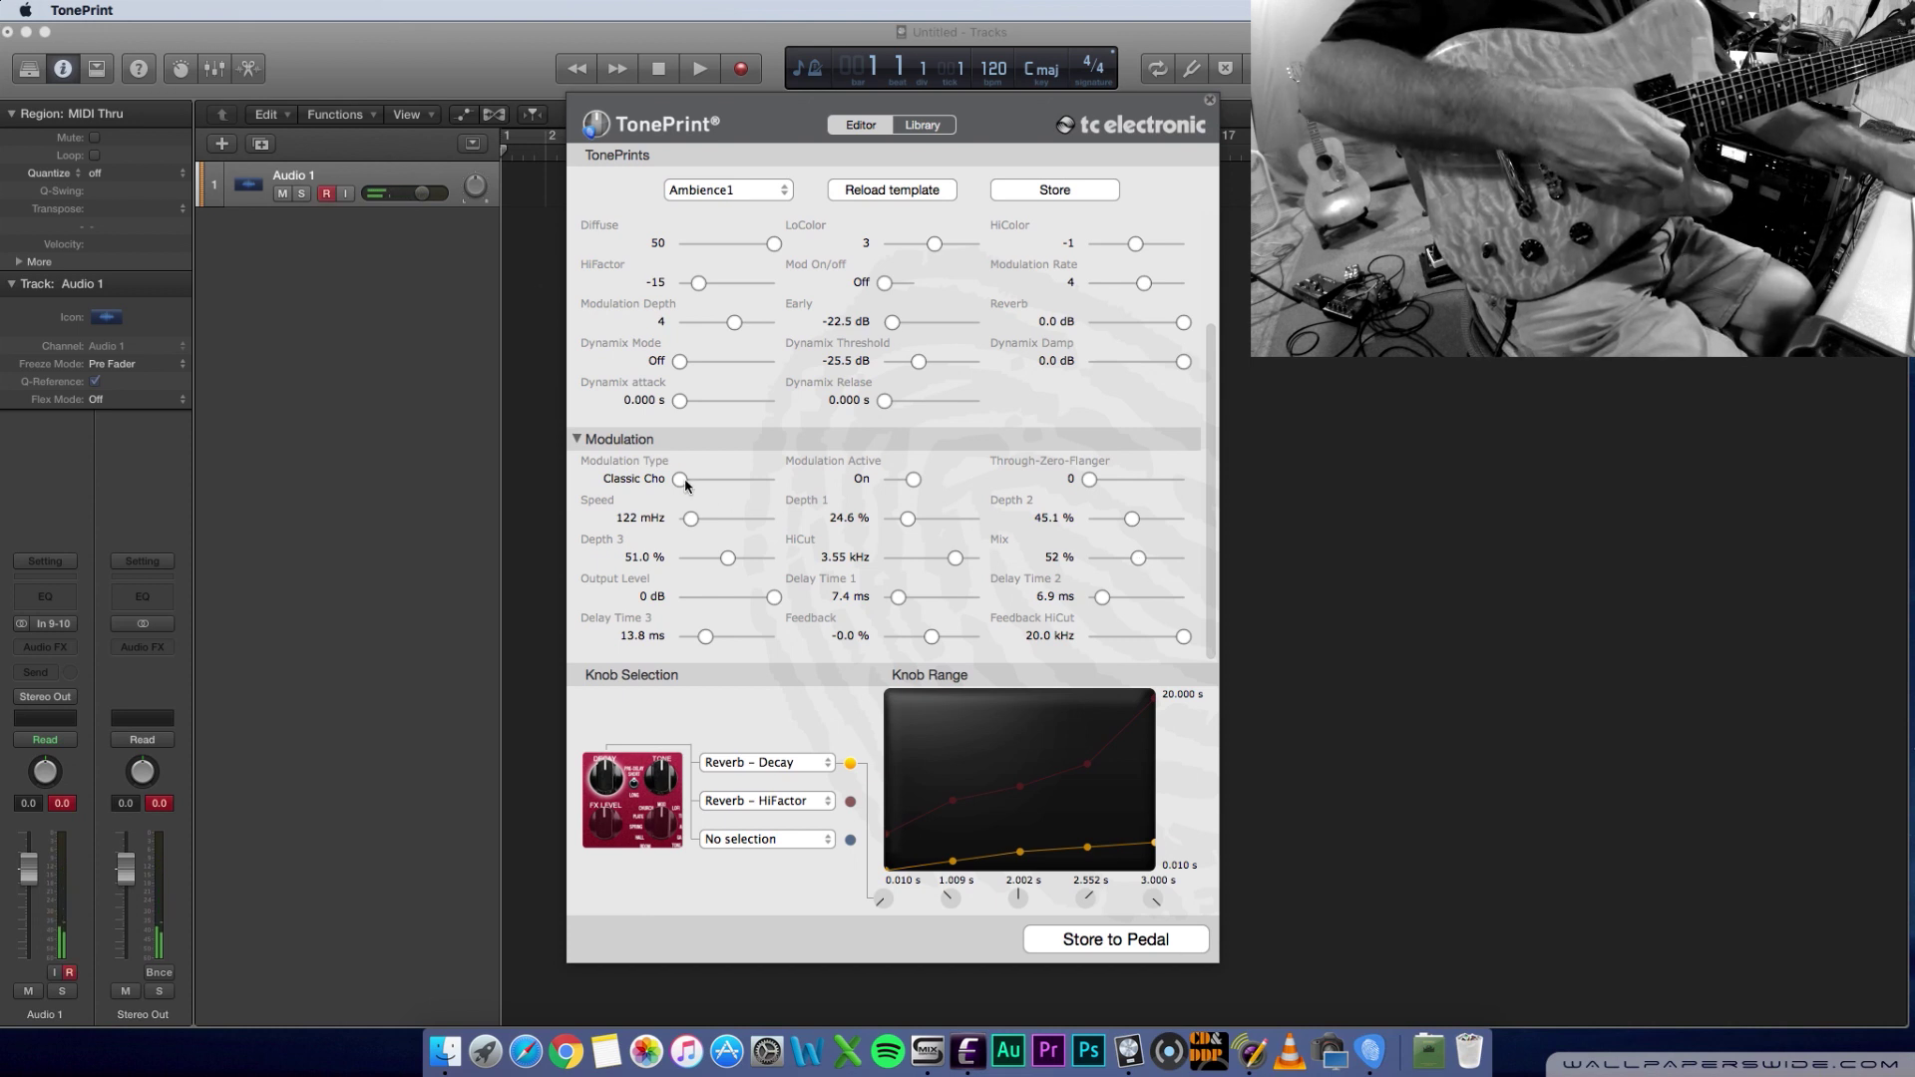
- Switch the modulation type to Adv.Flanger with Through-Zero-Flanger at 320
left_click_drag(684, 484, 703, 488)
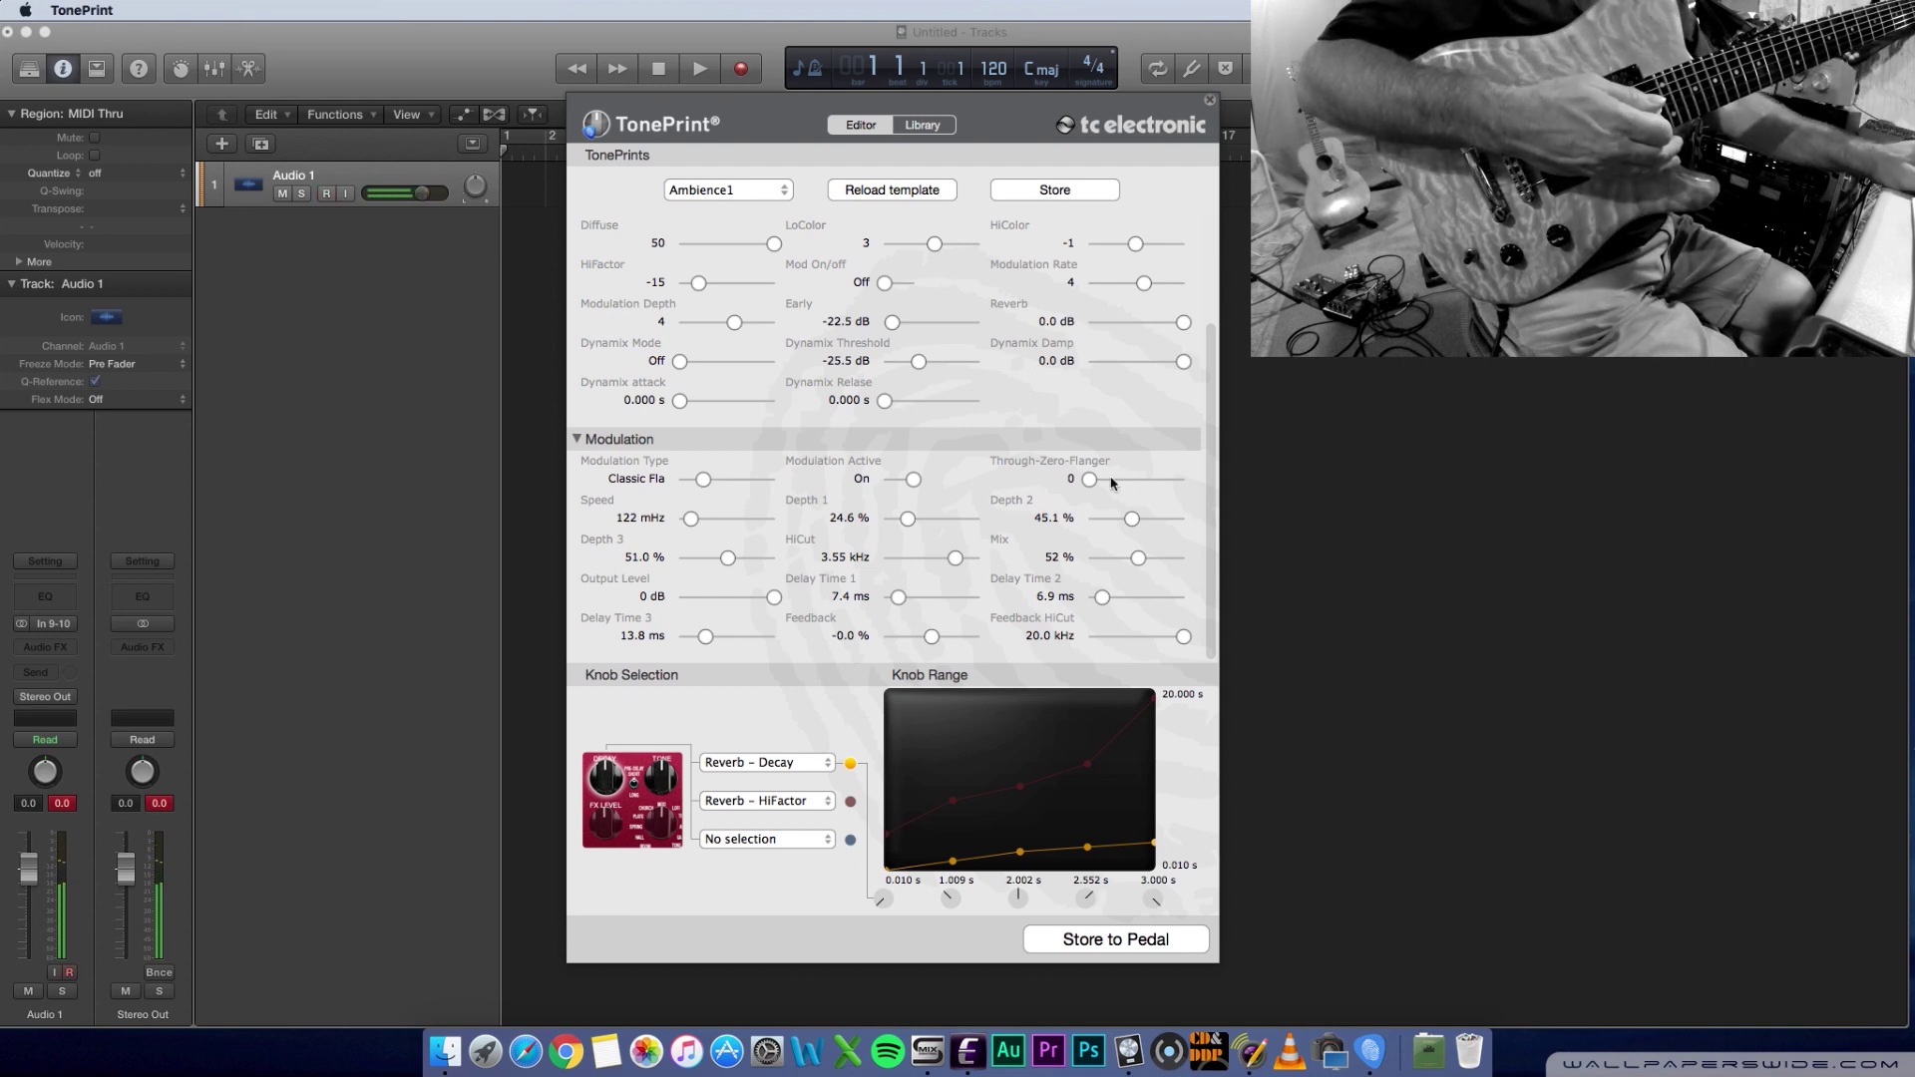
left_click_drag(1091, 480, 1119, 481)
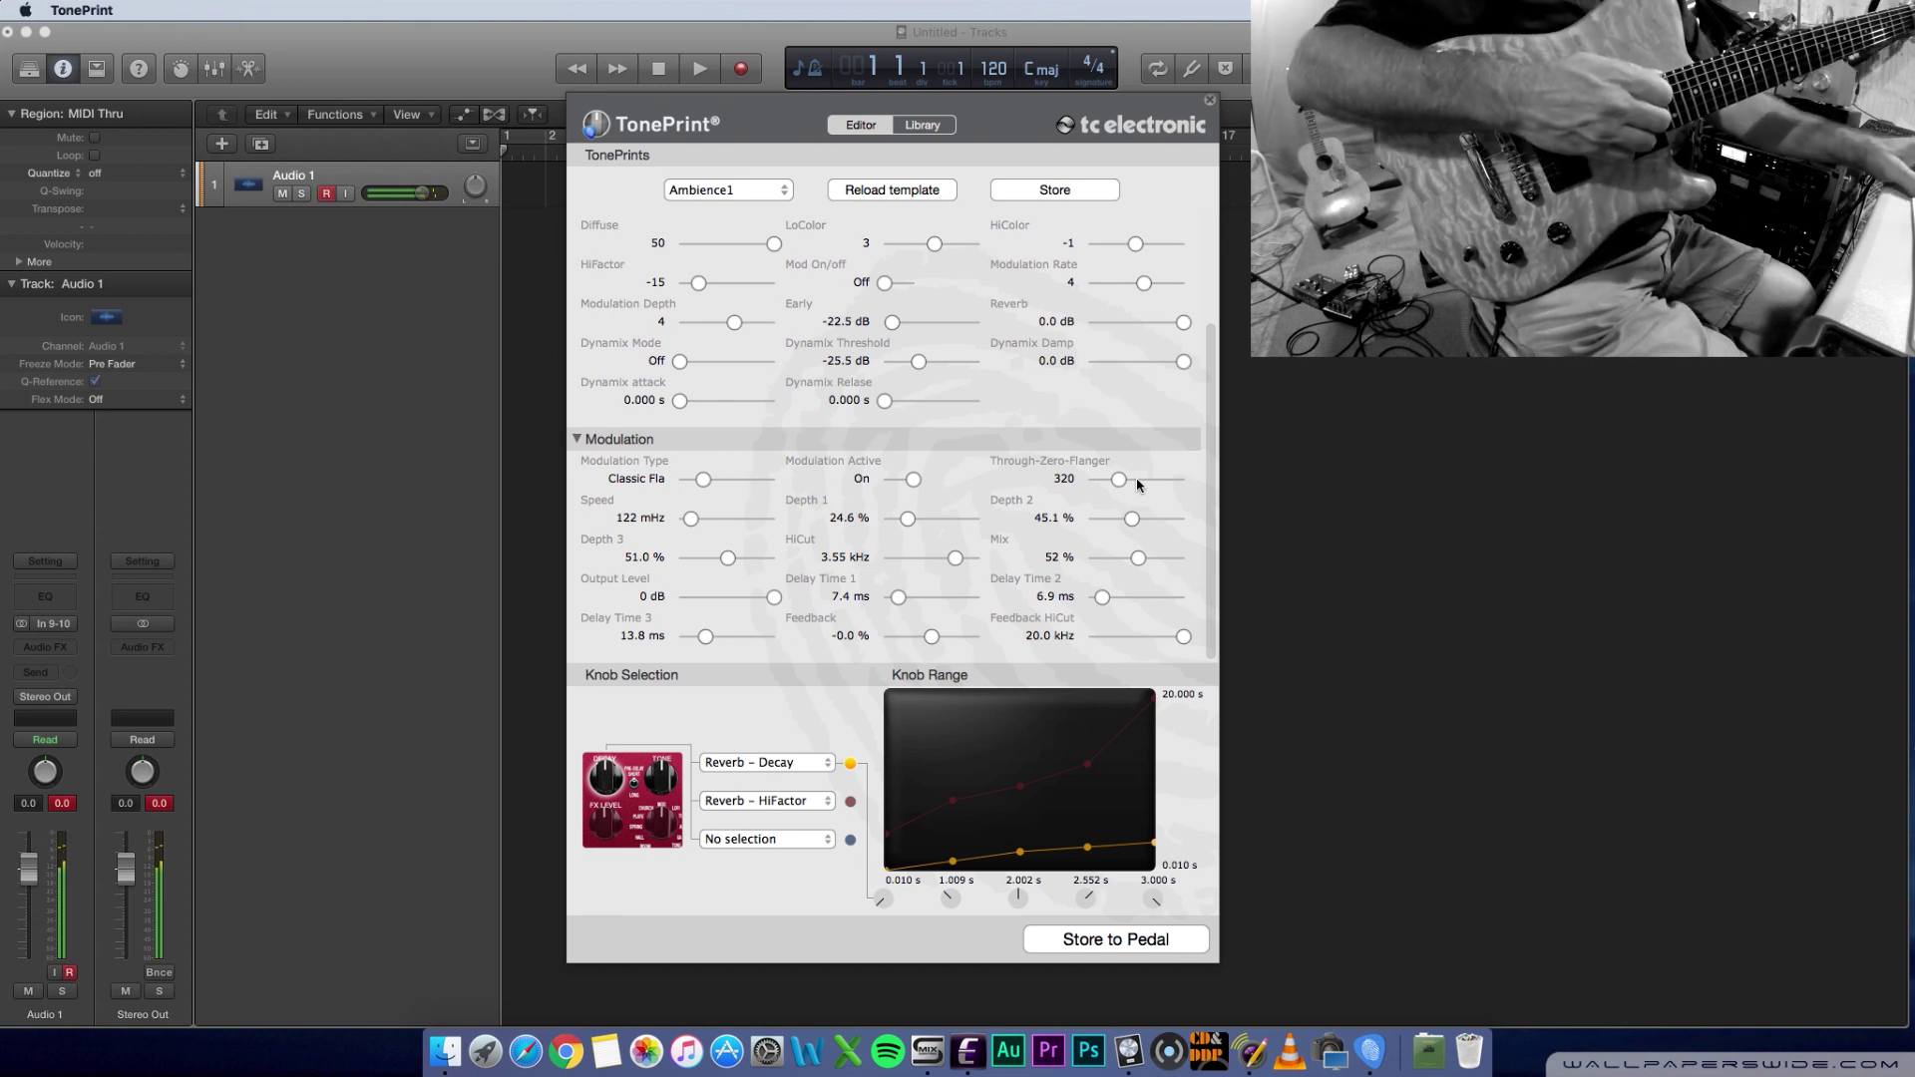
left_click_drag(711, 490, 714, 486)
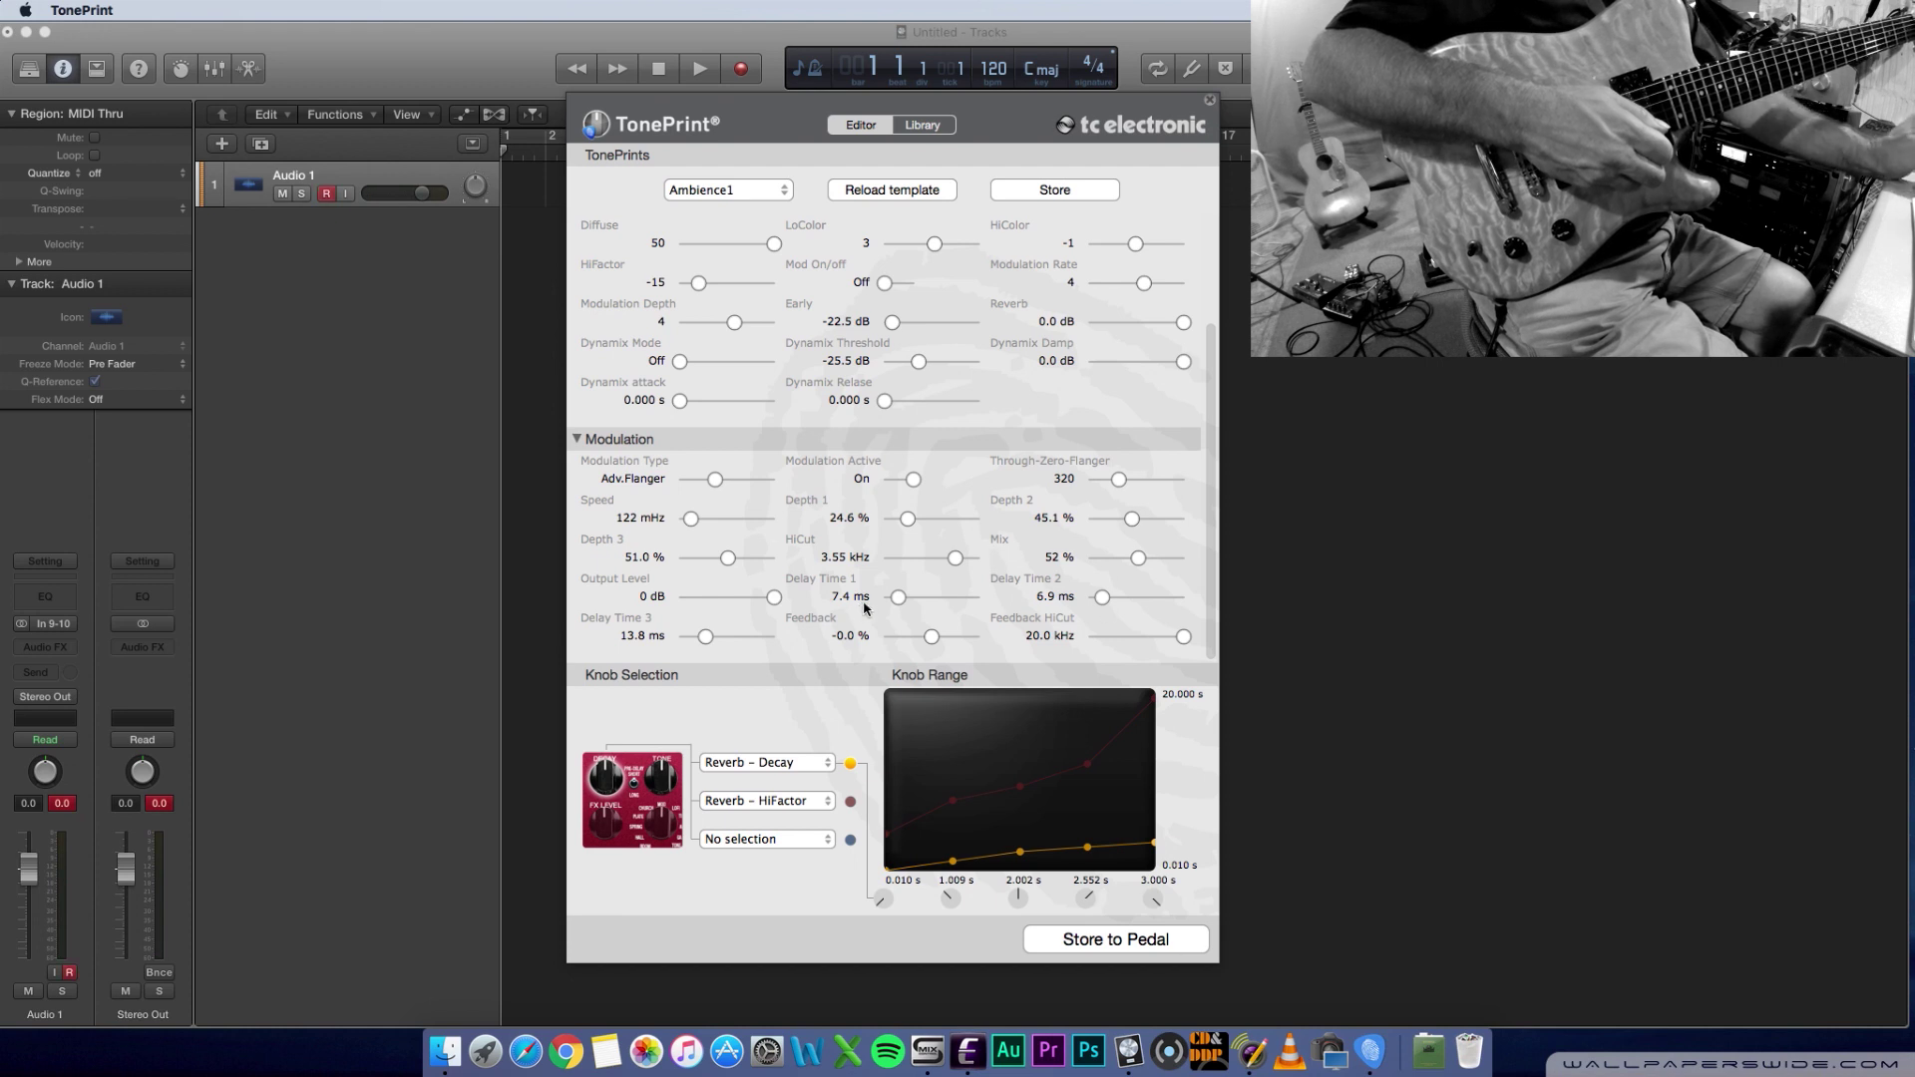
scroll(605, 377, "up", 5)
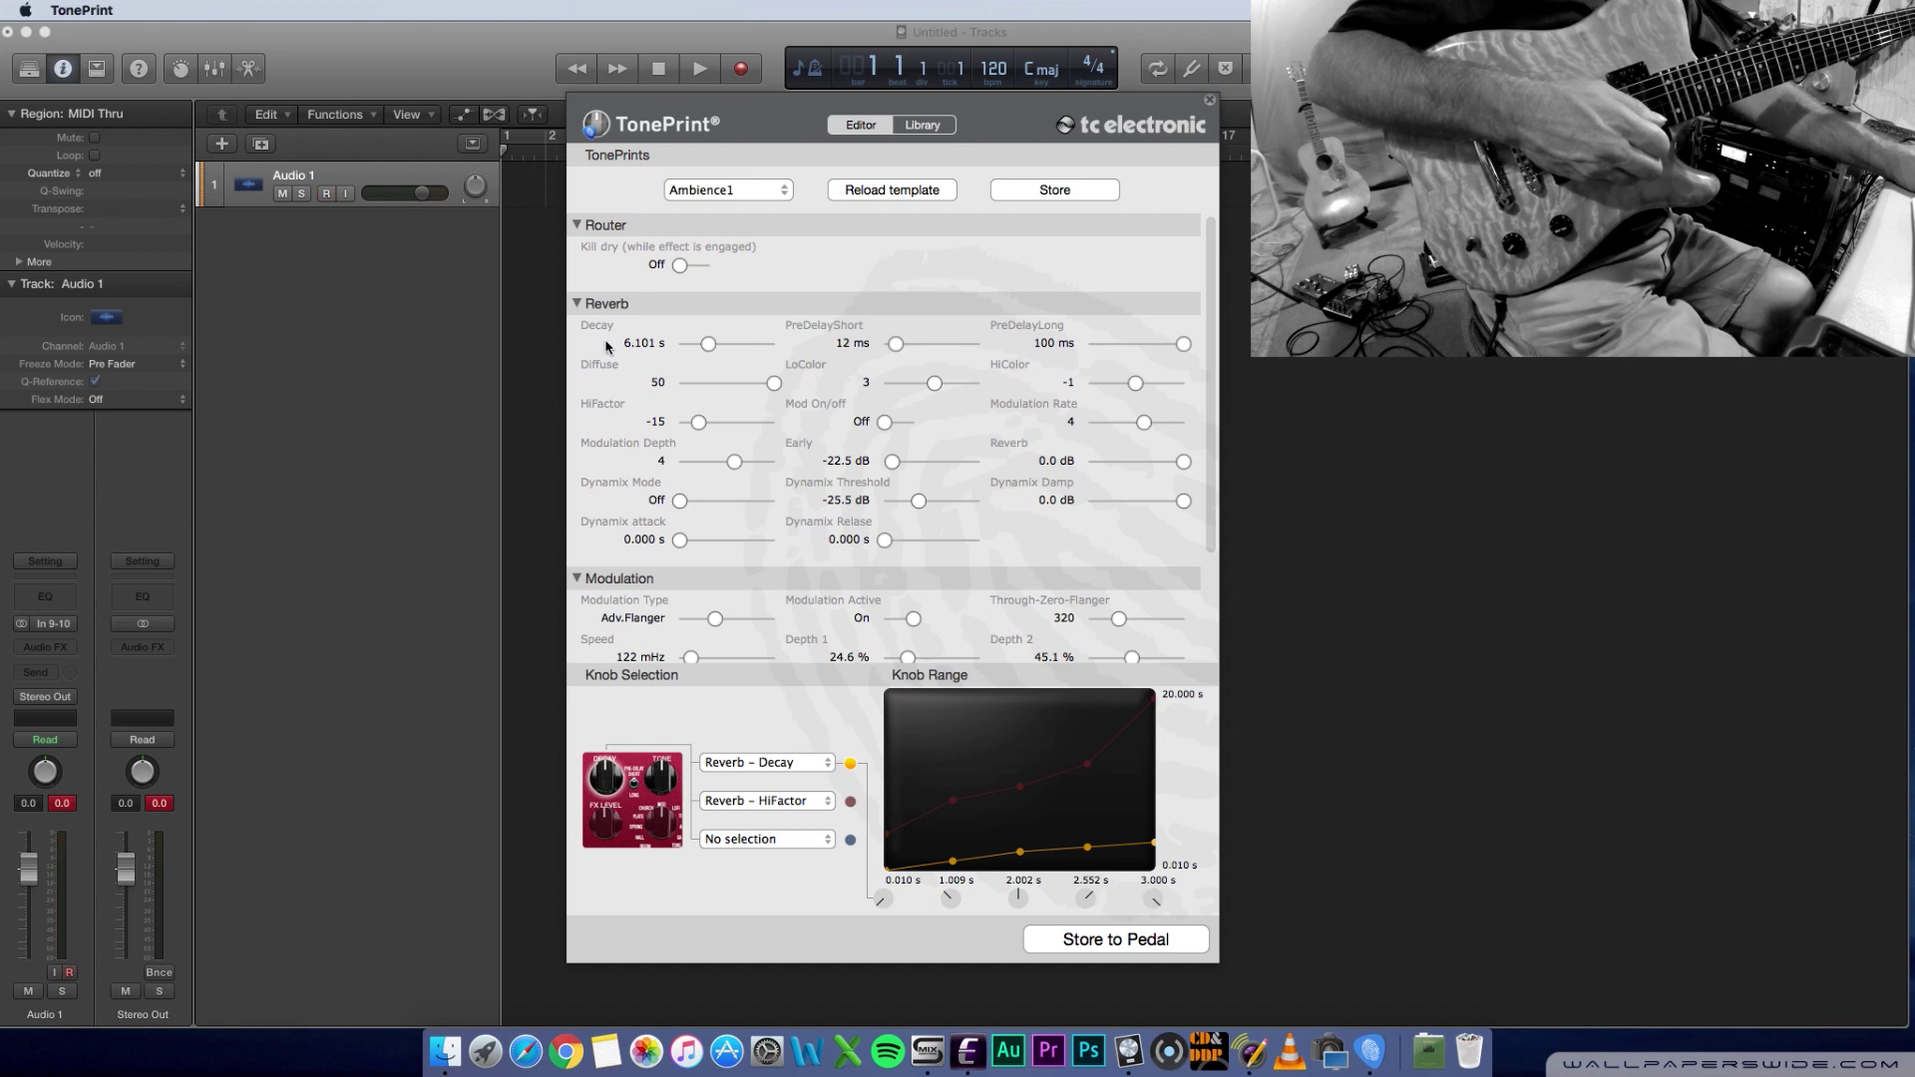
scroll(625, 487, "down", 3)
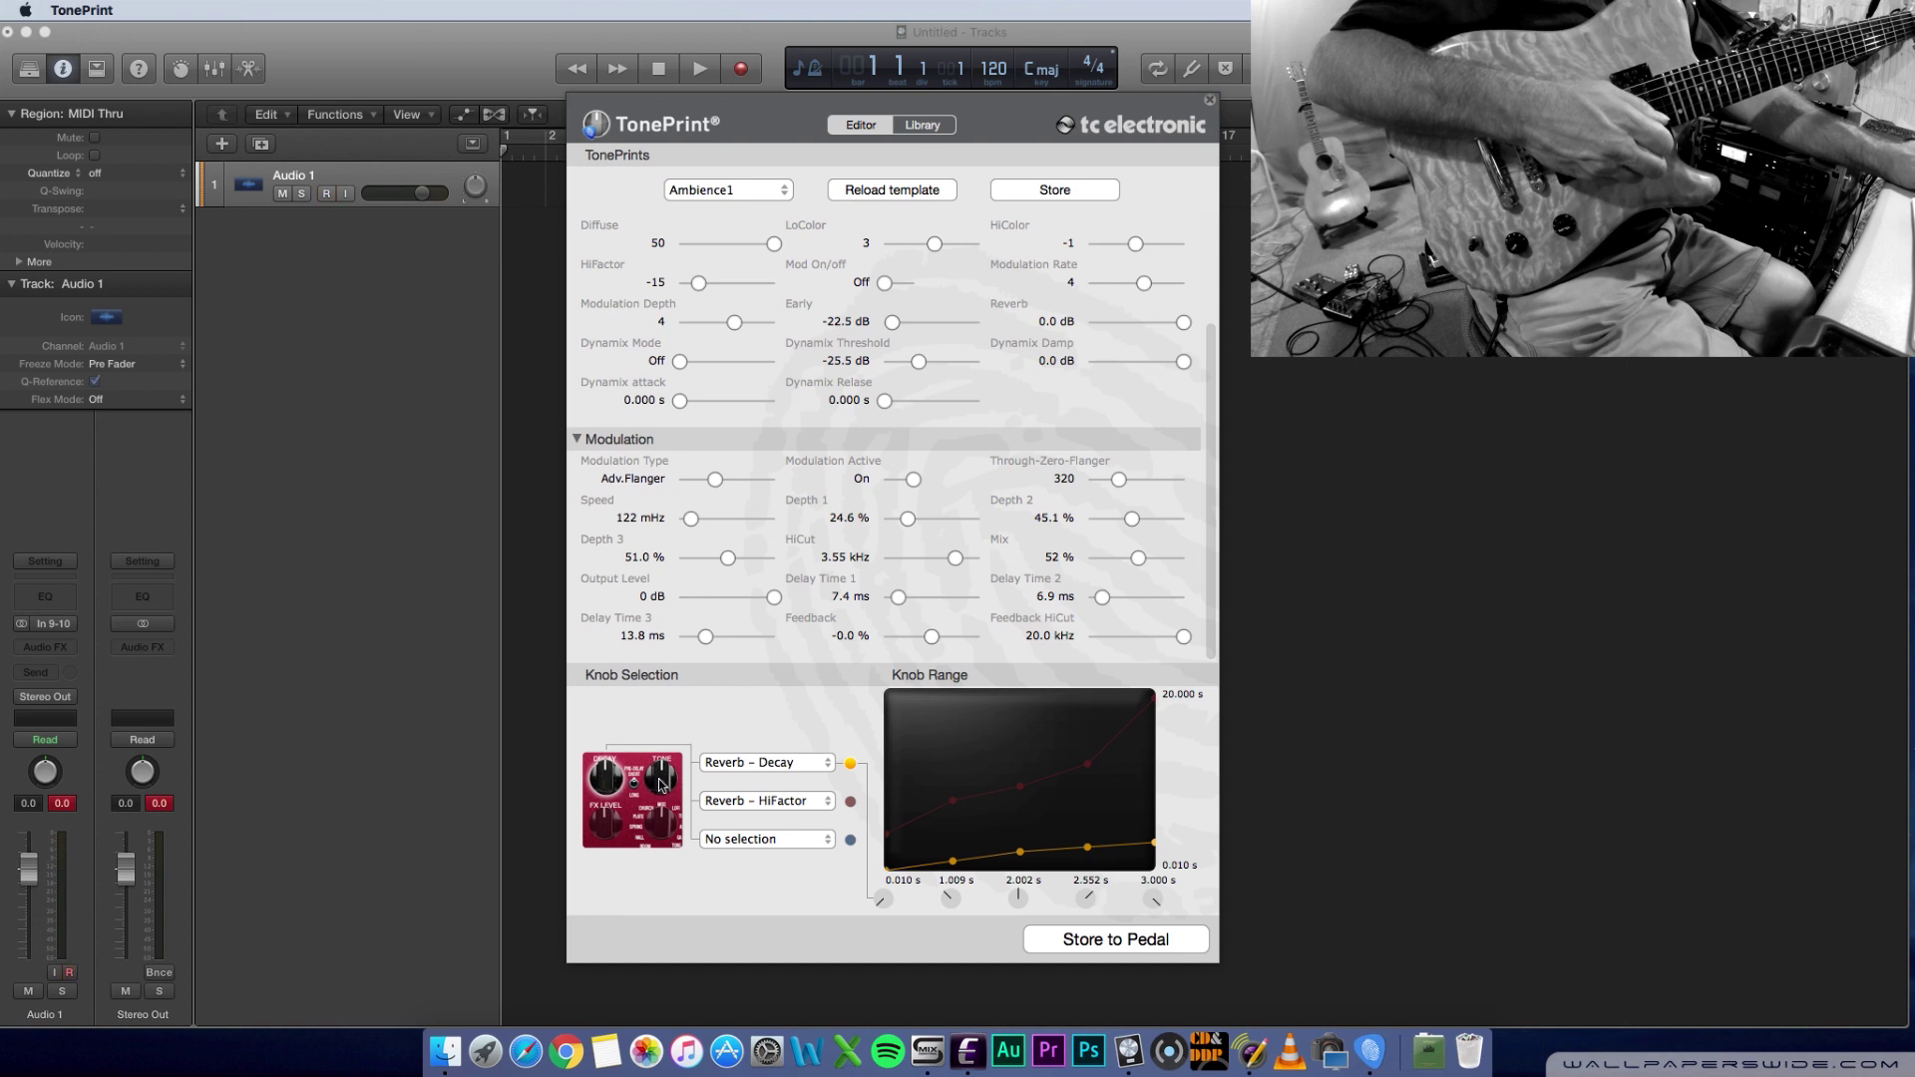
left_click(603, 776)
left_click(603, 775)
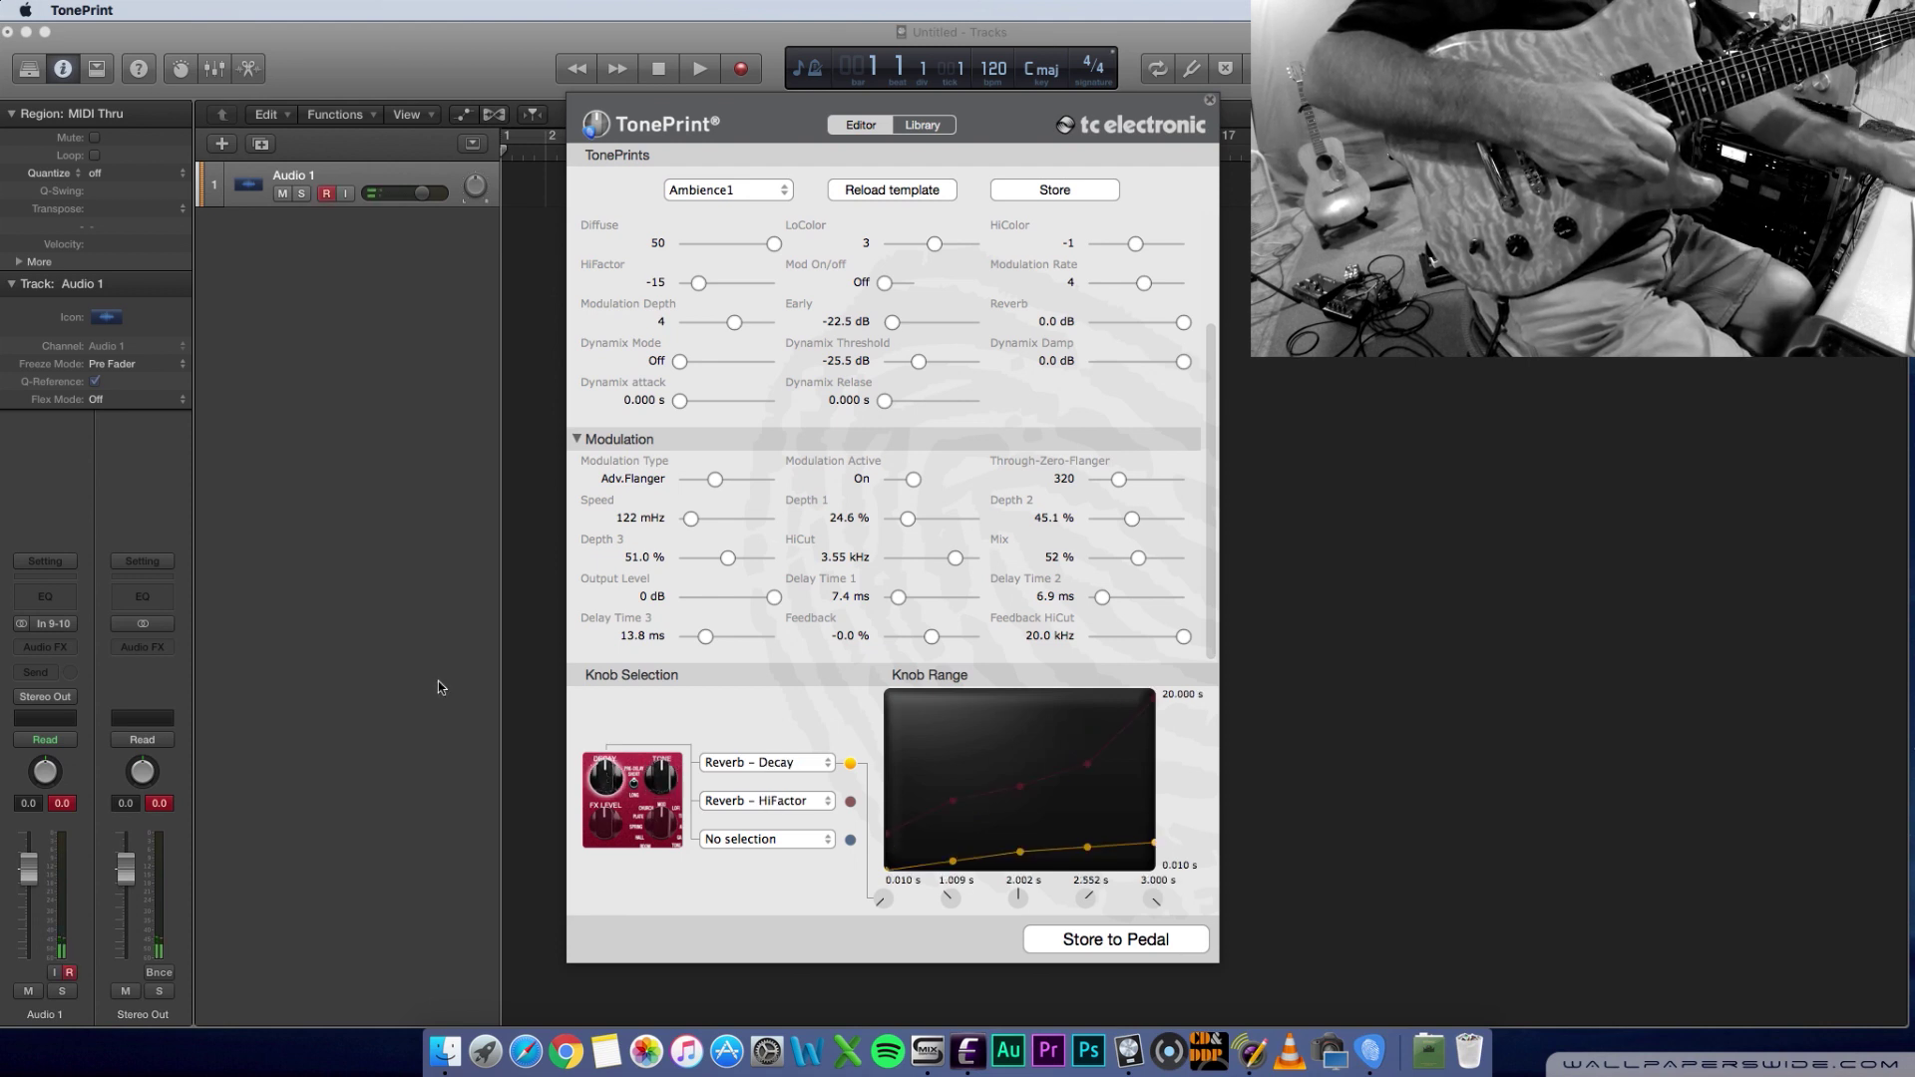
left_click(749, 765)
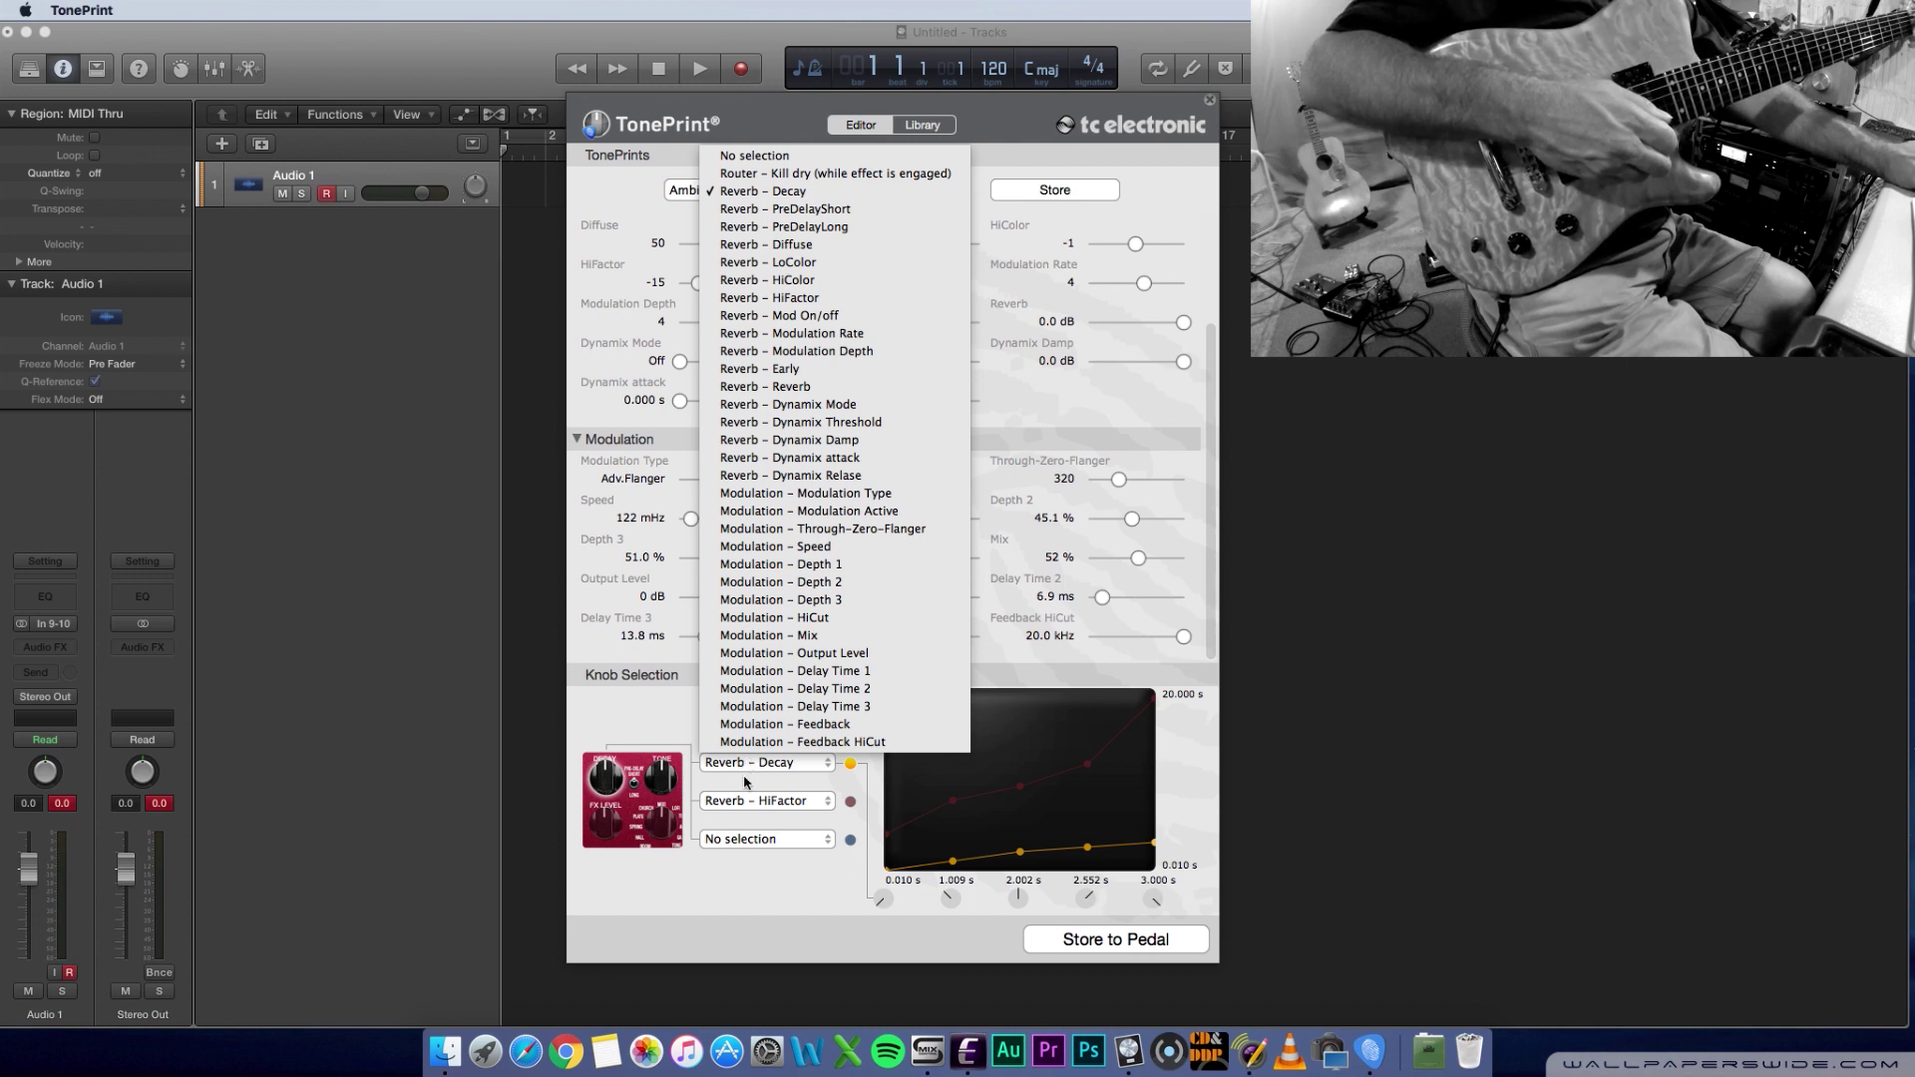
left_click(745, 766)
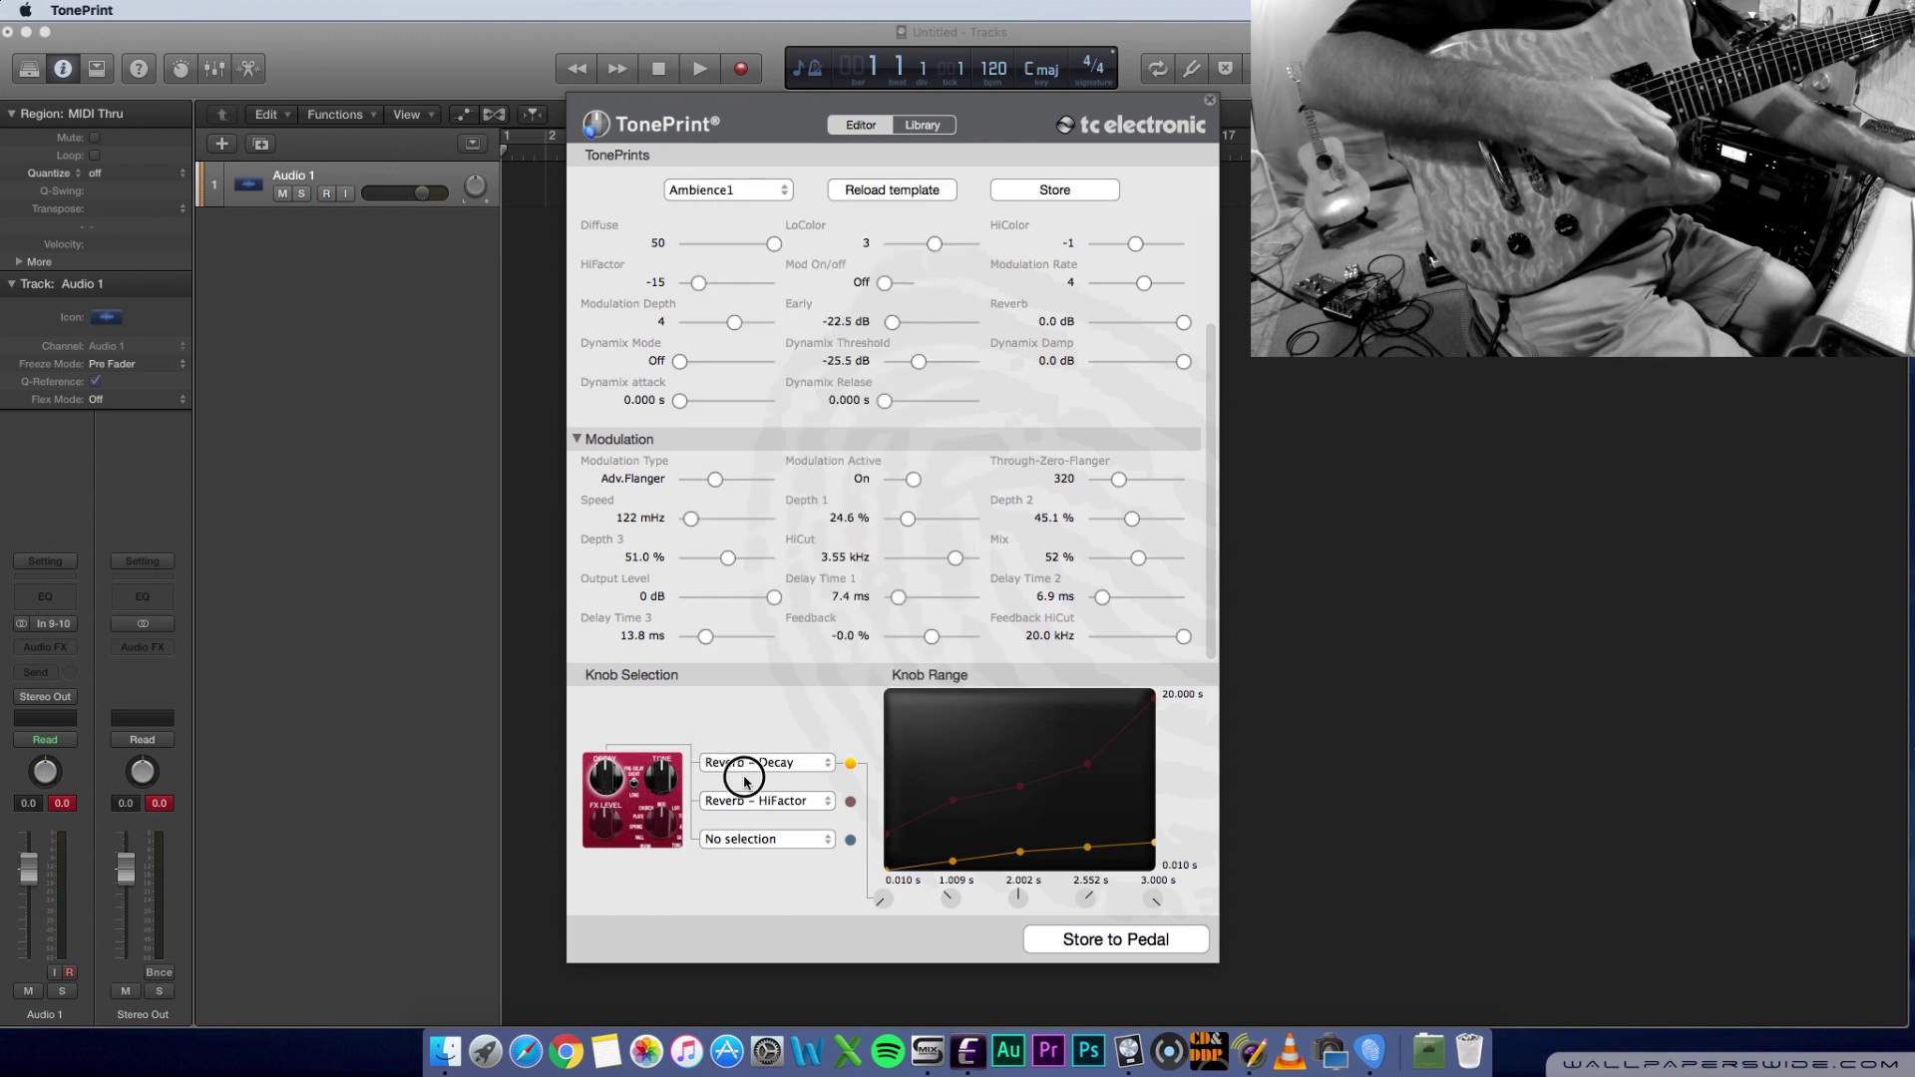
left_click(850, 840)
left_click(850, 800)
left_click(850, 763)
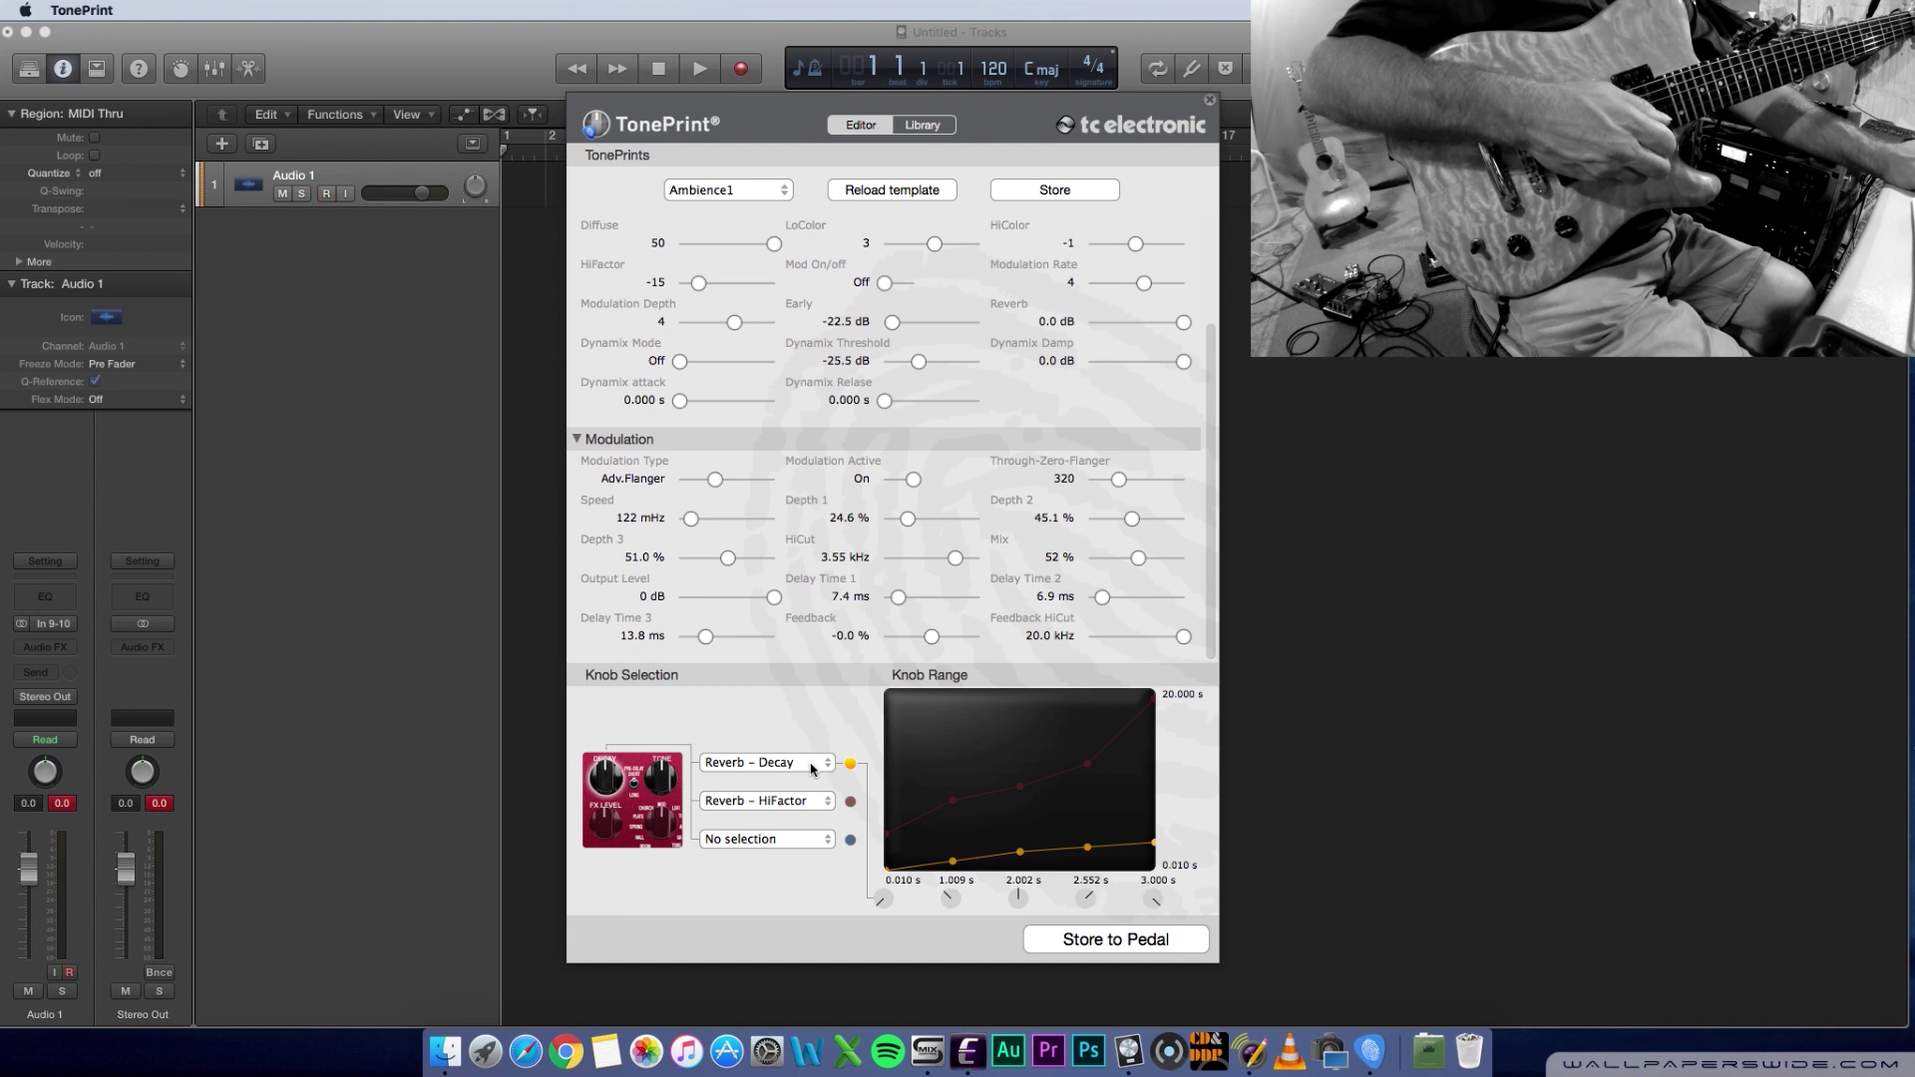
- Keep Reverb – Decay on the first knob and raise its range end and middle points to about 4 s and 8.4 s
left_click(811, 768)
left_click(850, 767)
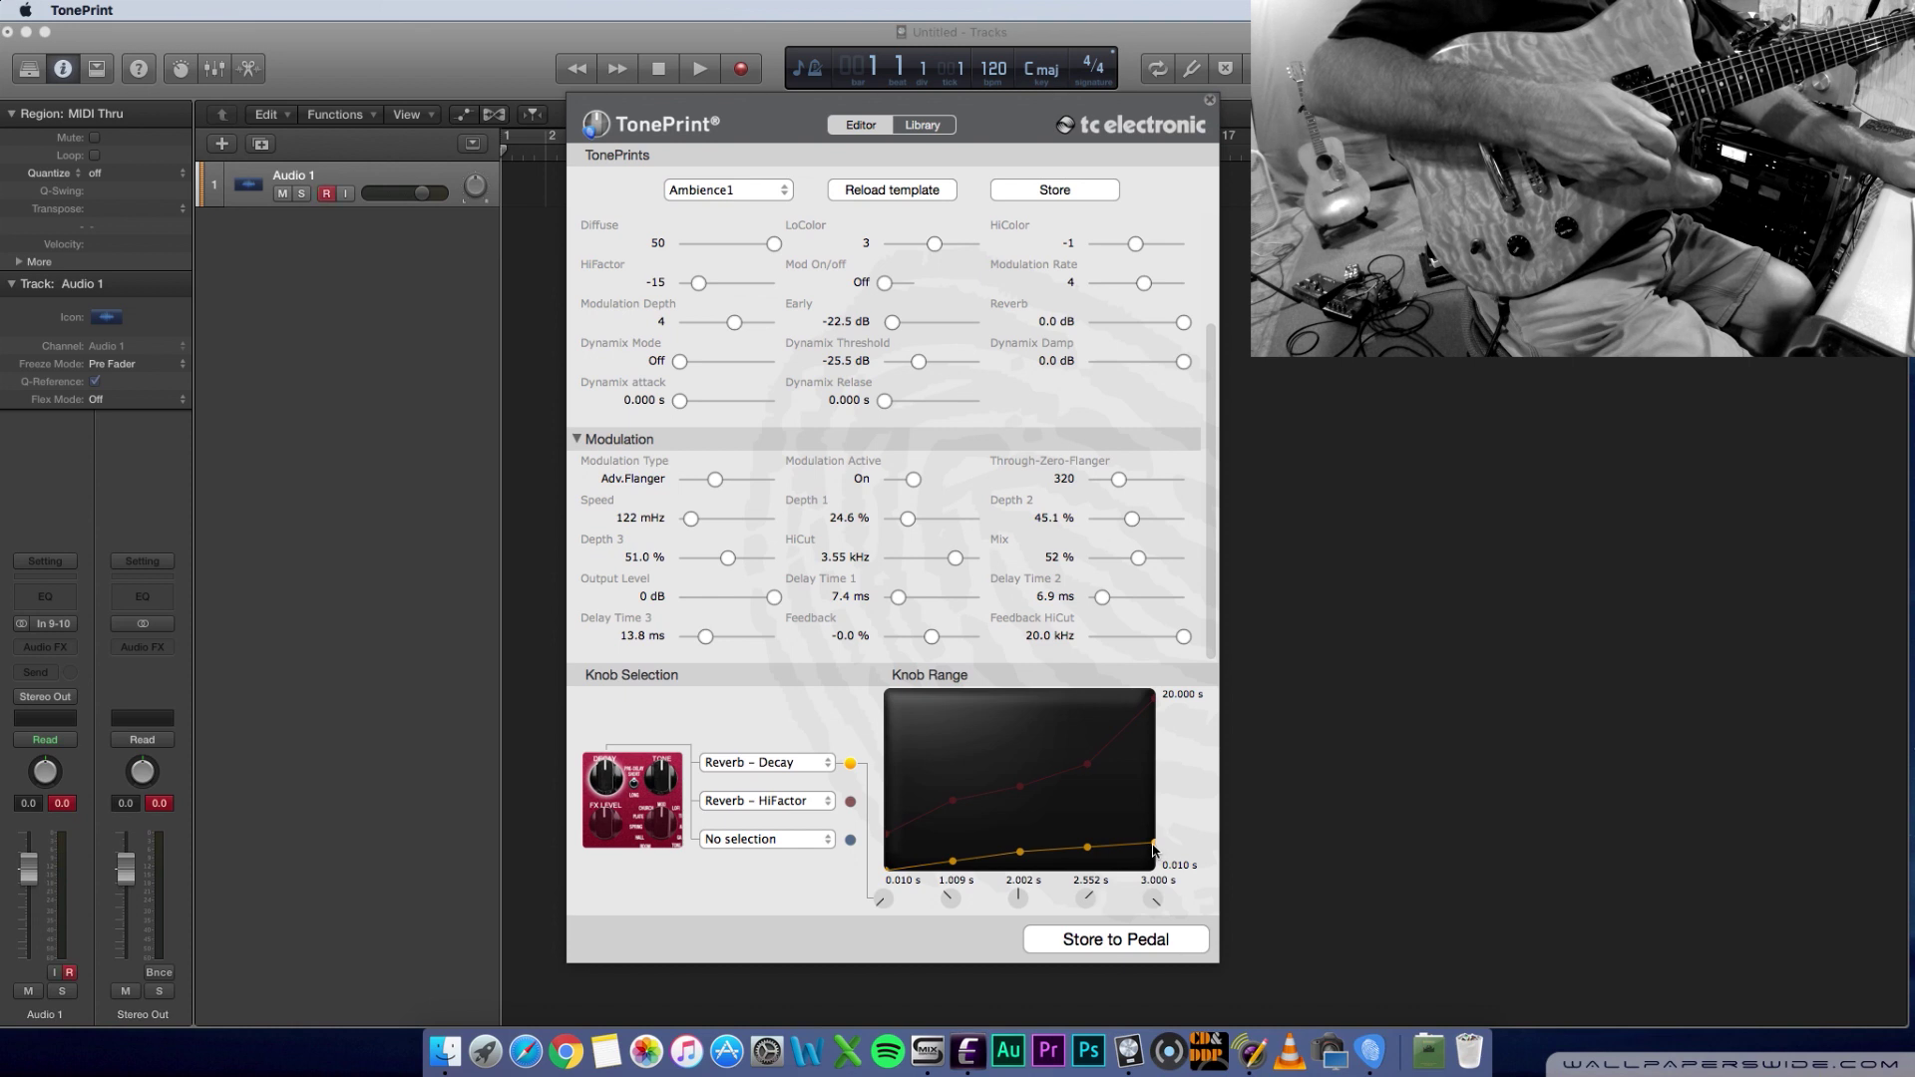
left_click_drag(1154, 845, 1158, 688)
left_click_drag(1085, 849, 1047, 760)
left_click_drag(1019, 852, 1019, 833)
left_click_drag(1086, 748, 1101, 794)
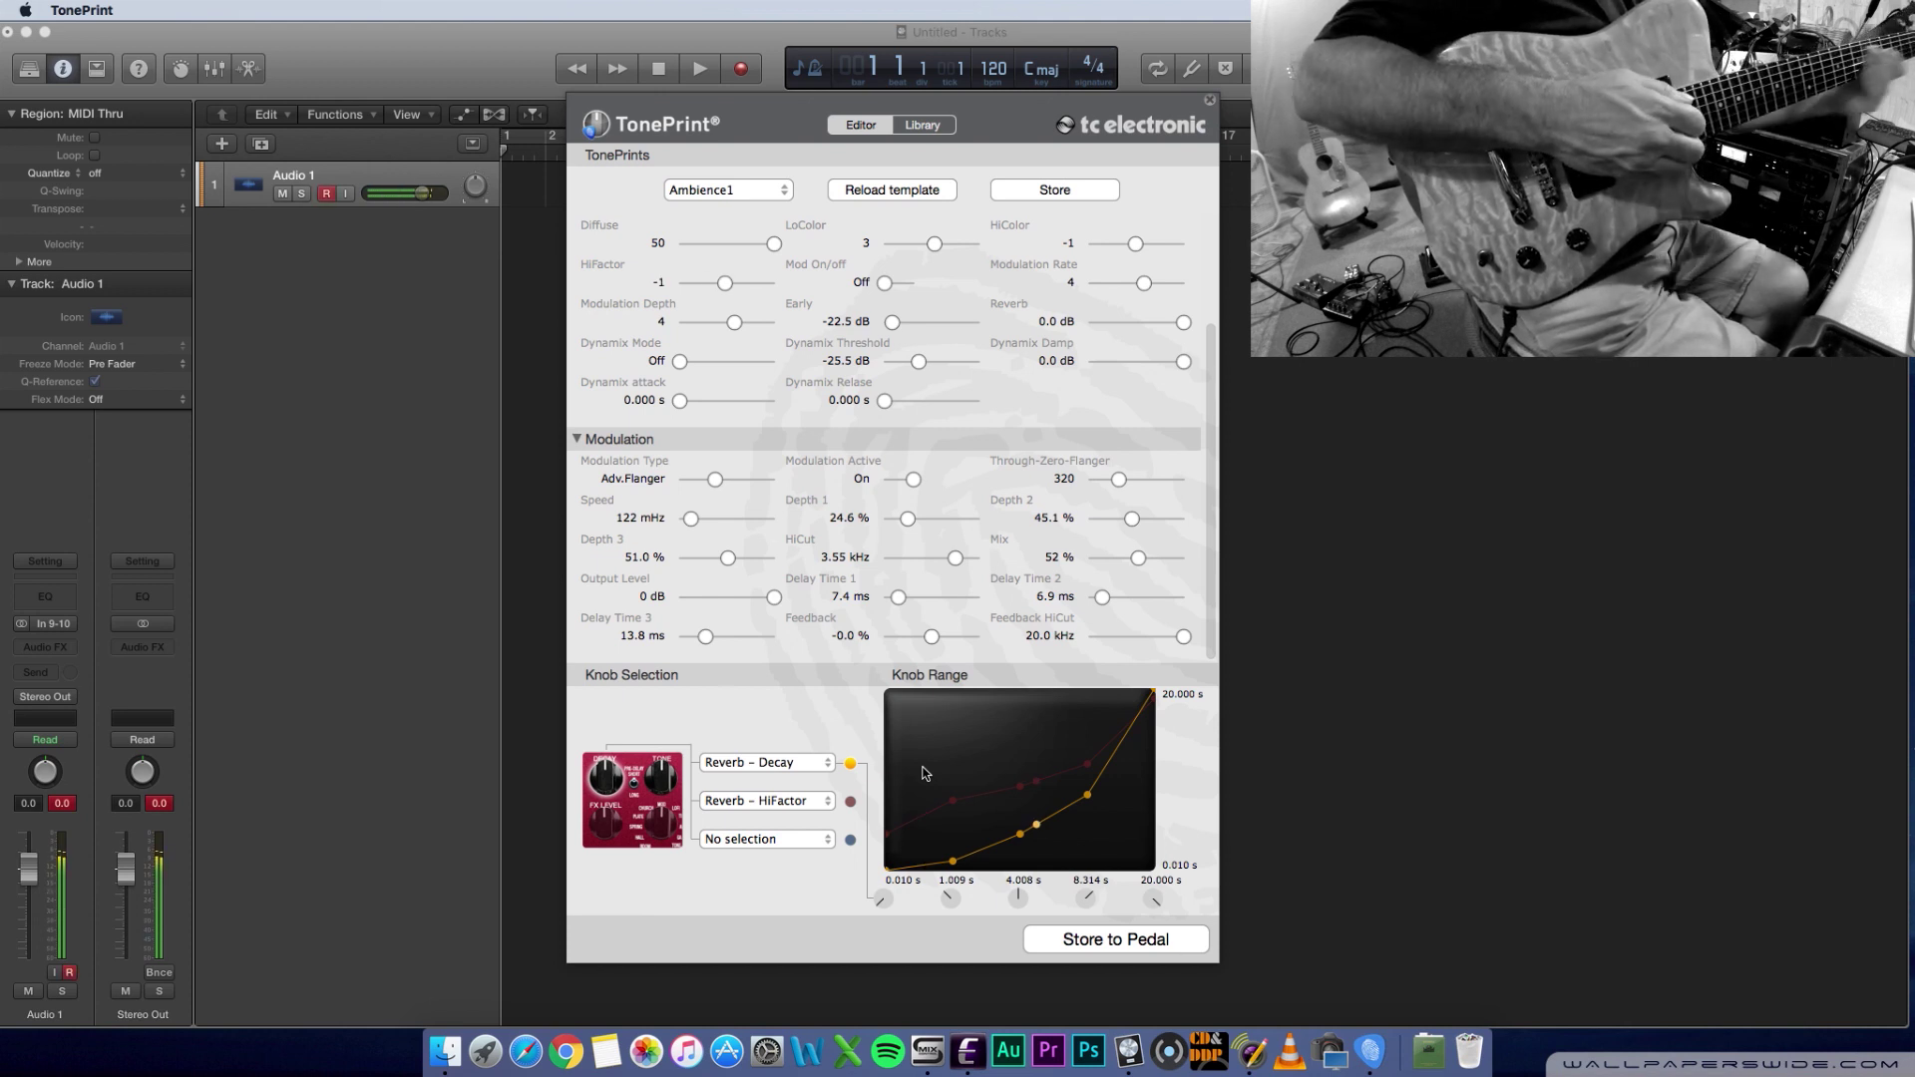
- Show the Tone knob's Reverb Diffuse and LoColor assignments, ending on Diffuse's linear range curve
left_click(849, 801)
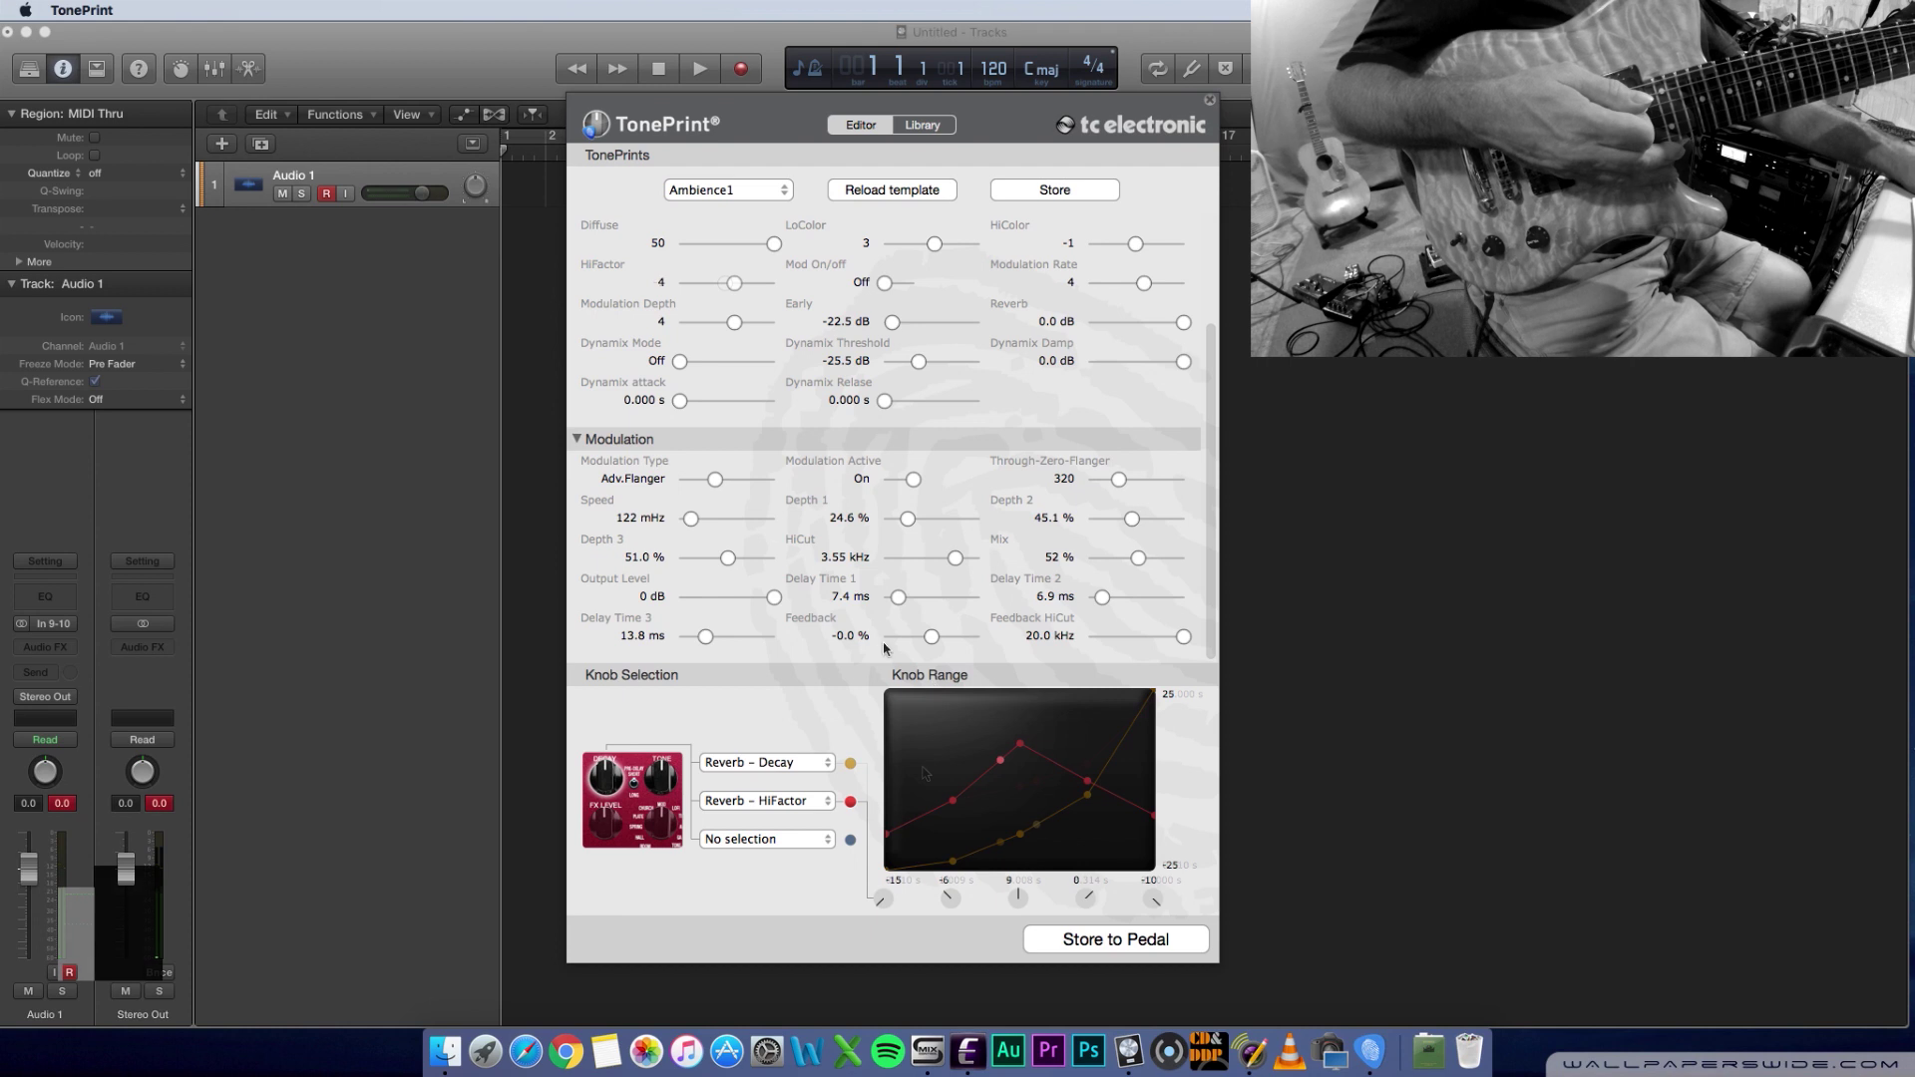
left_click(650, 781)
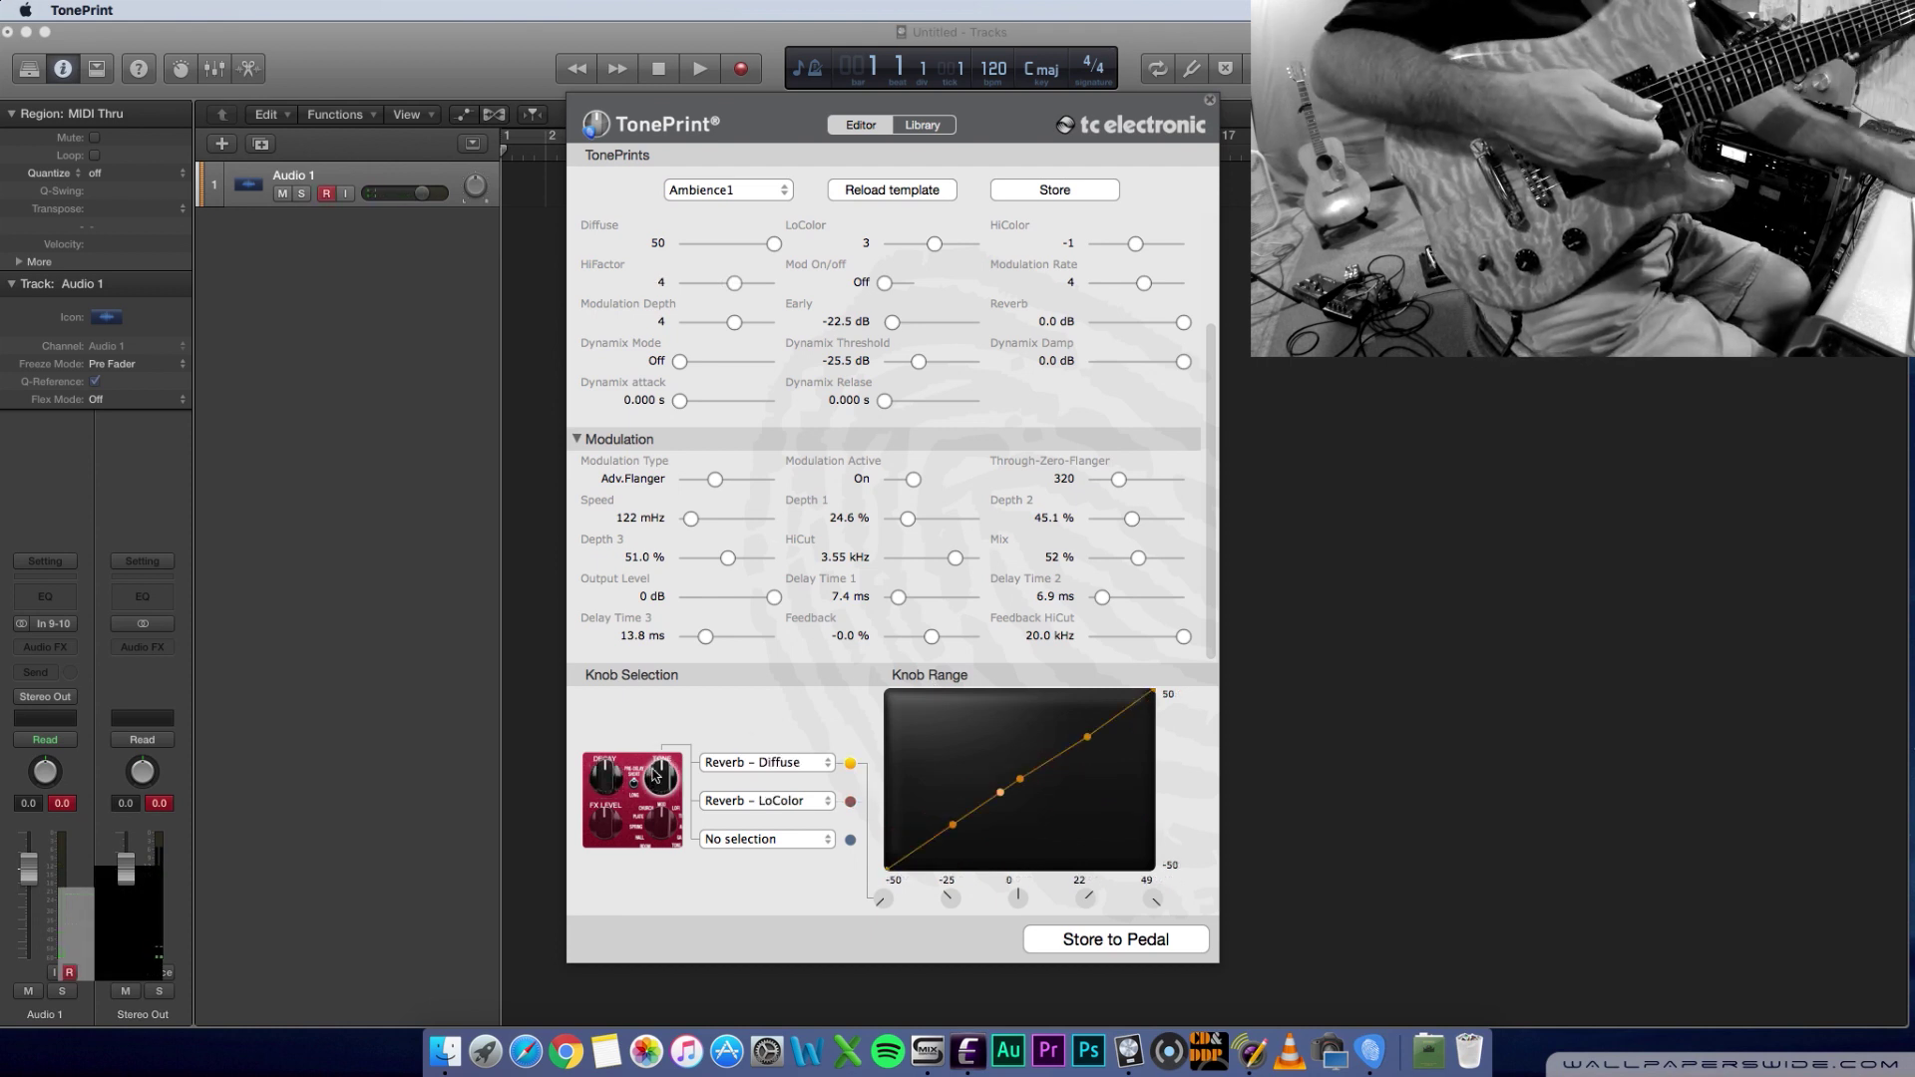
left_click(850, 802)
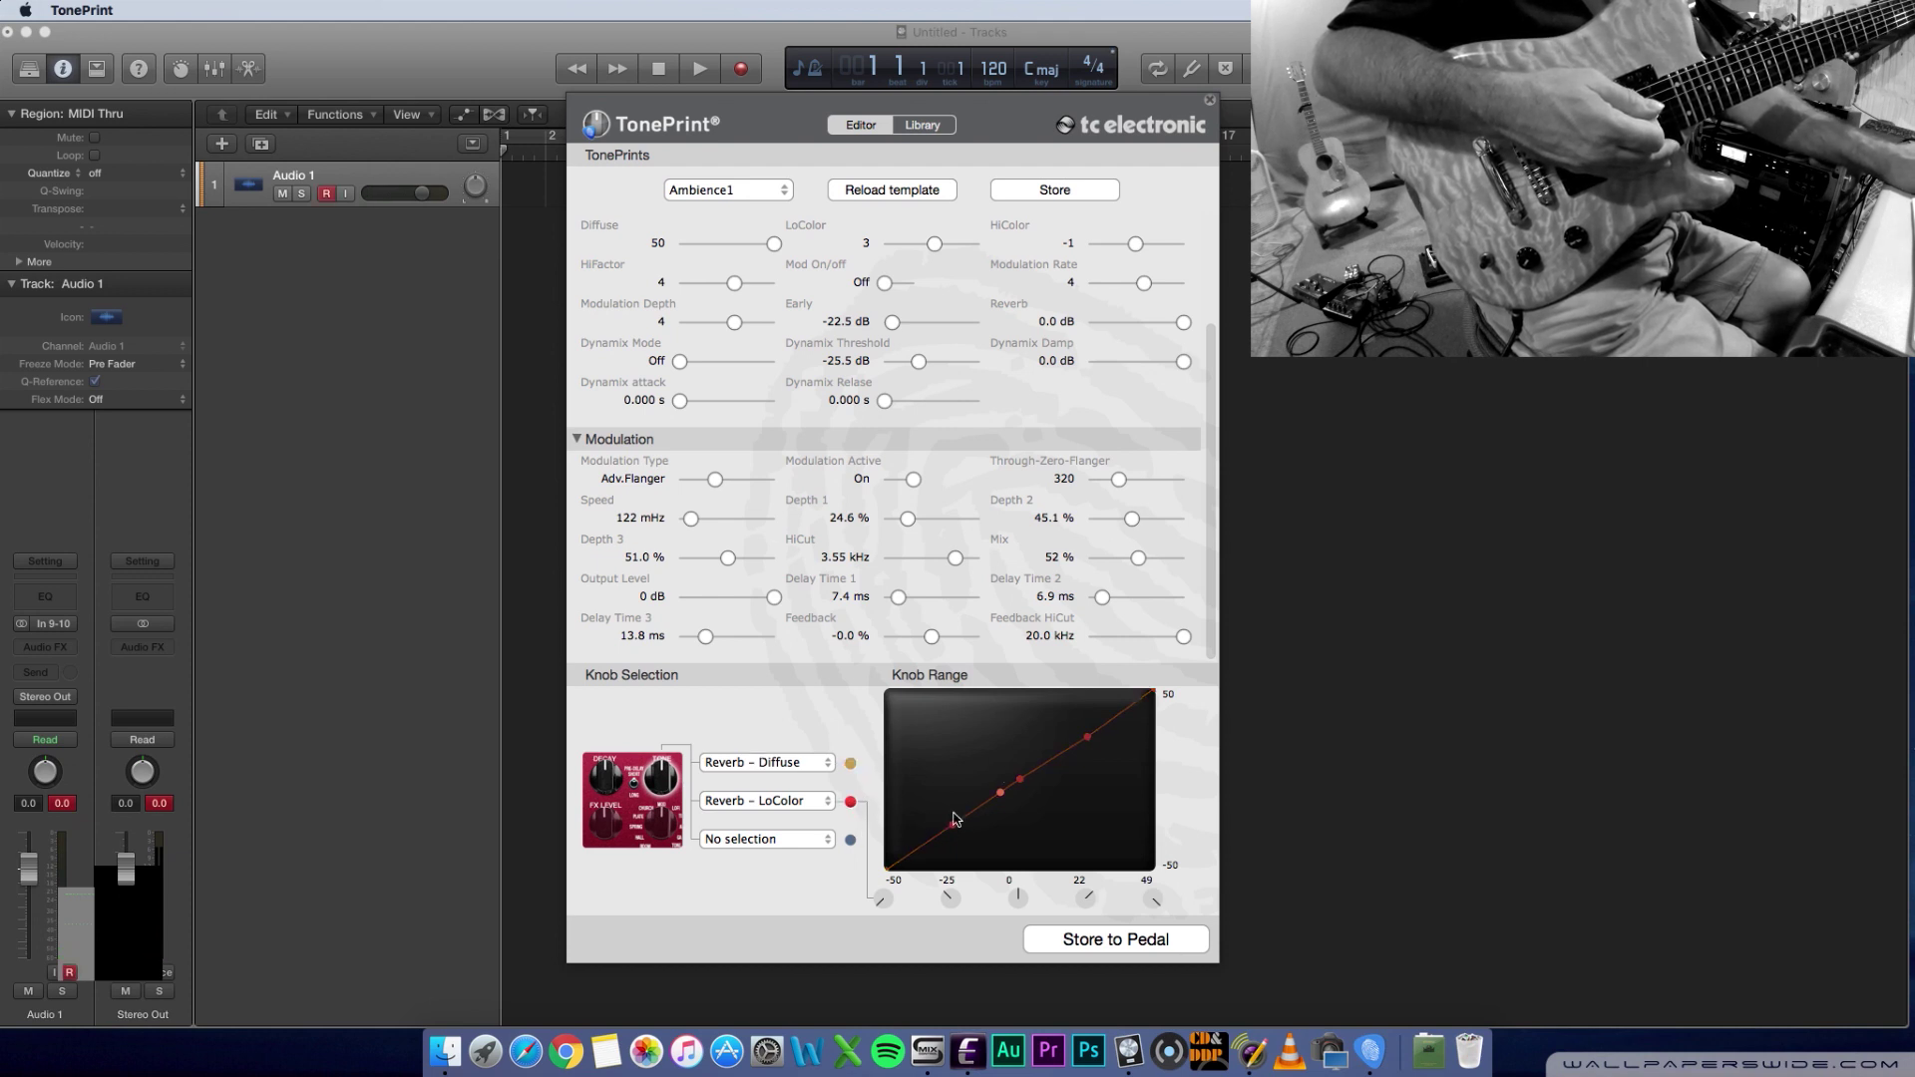
left_click(850, 763)
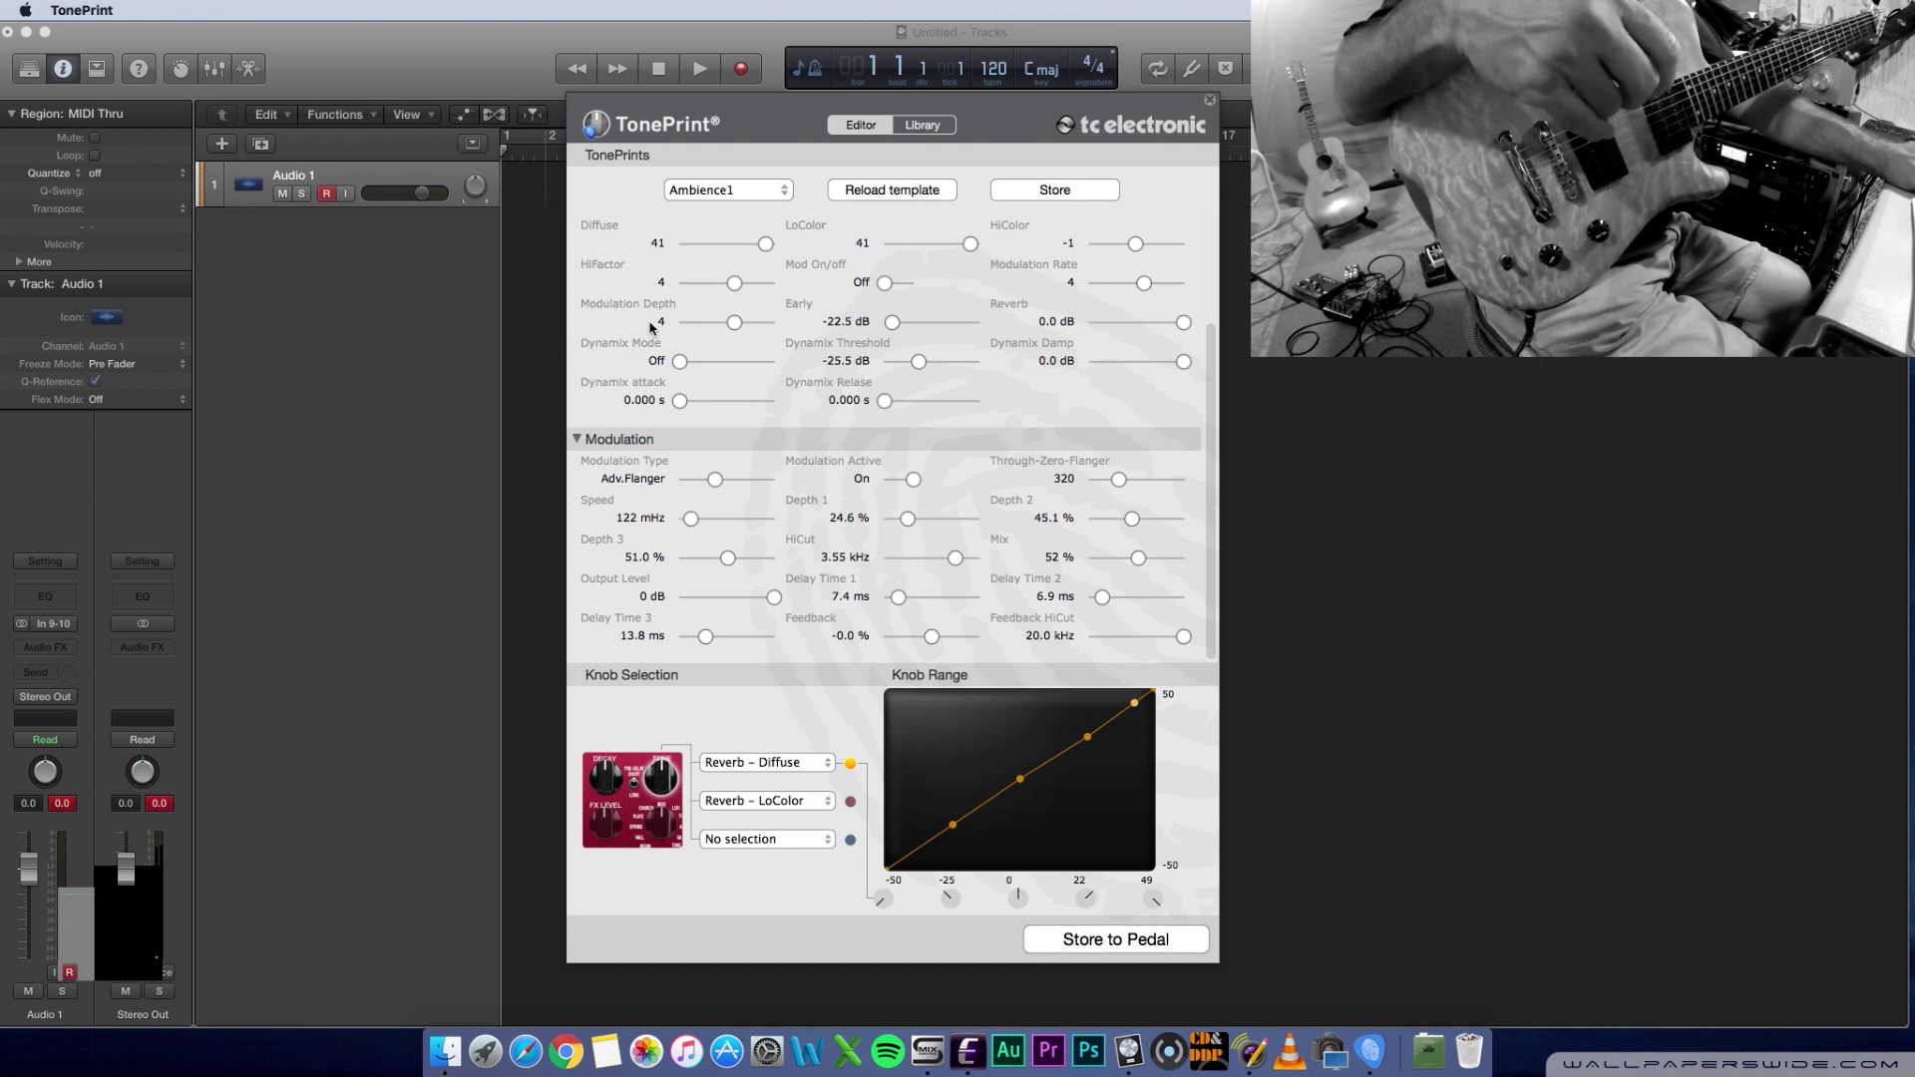
- Load the Big Hall 1 BV user TonePrint and display its Decay knob range, 1.500–20.000 s
left_click(713, 192)
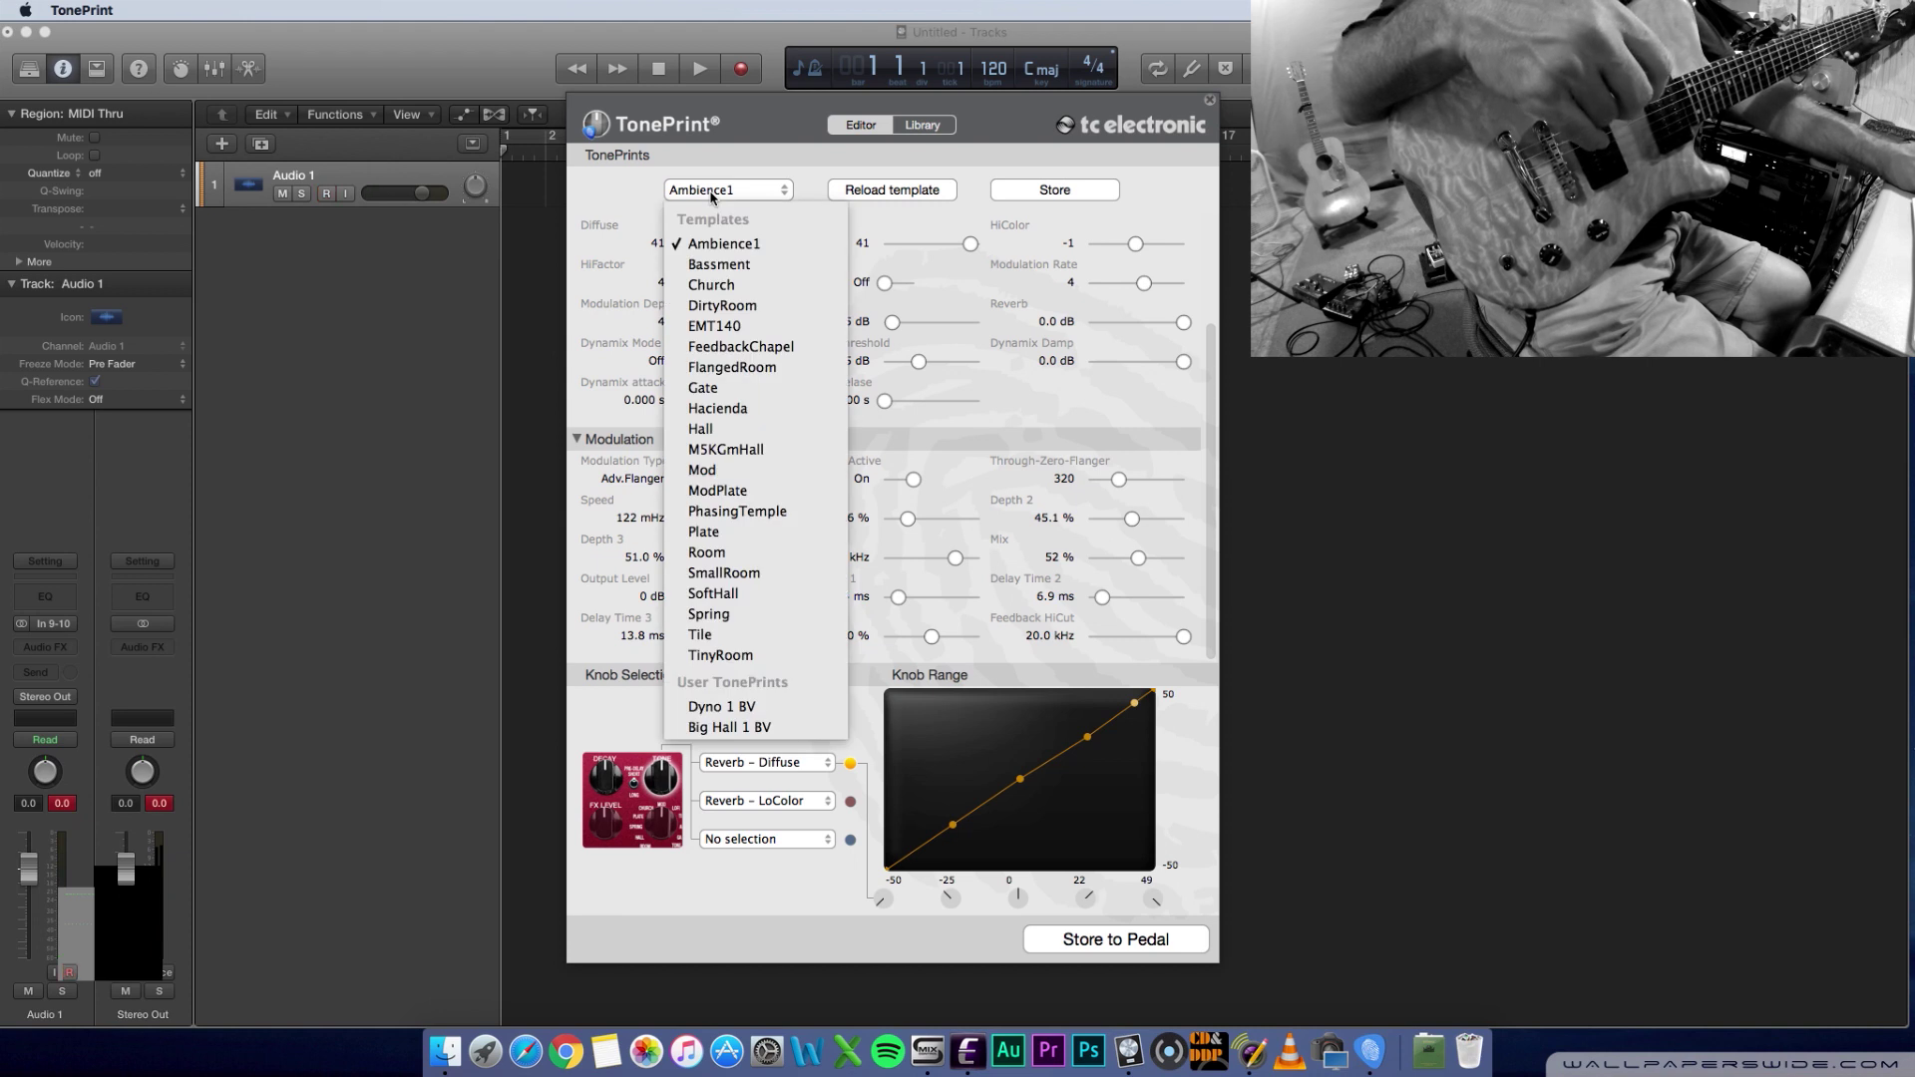
left_click(713, 728)
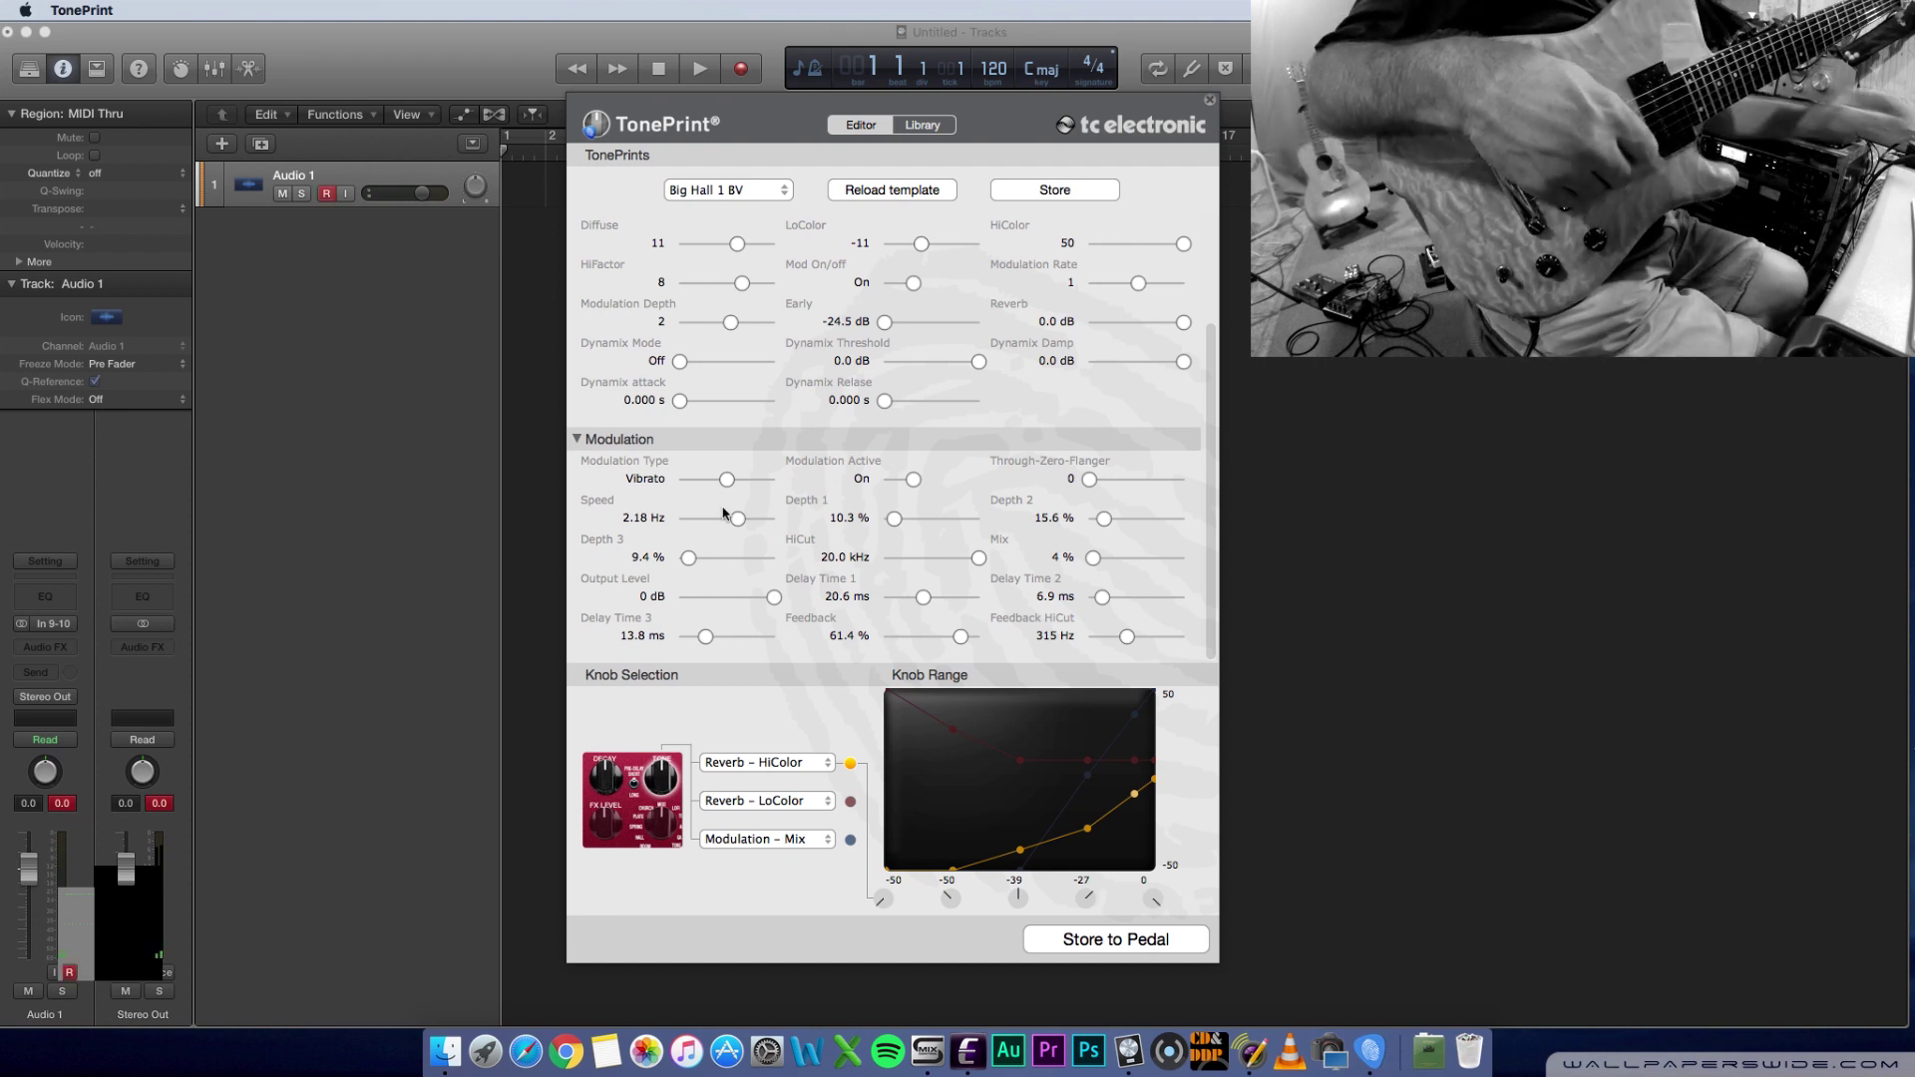
left_click(604, 778)
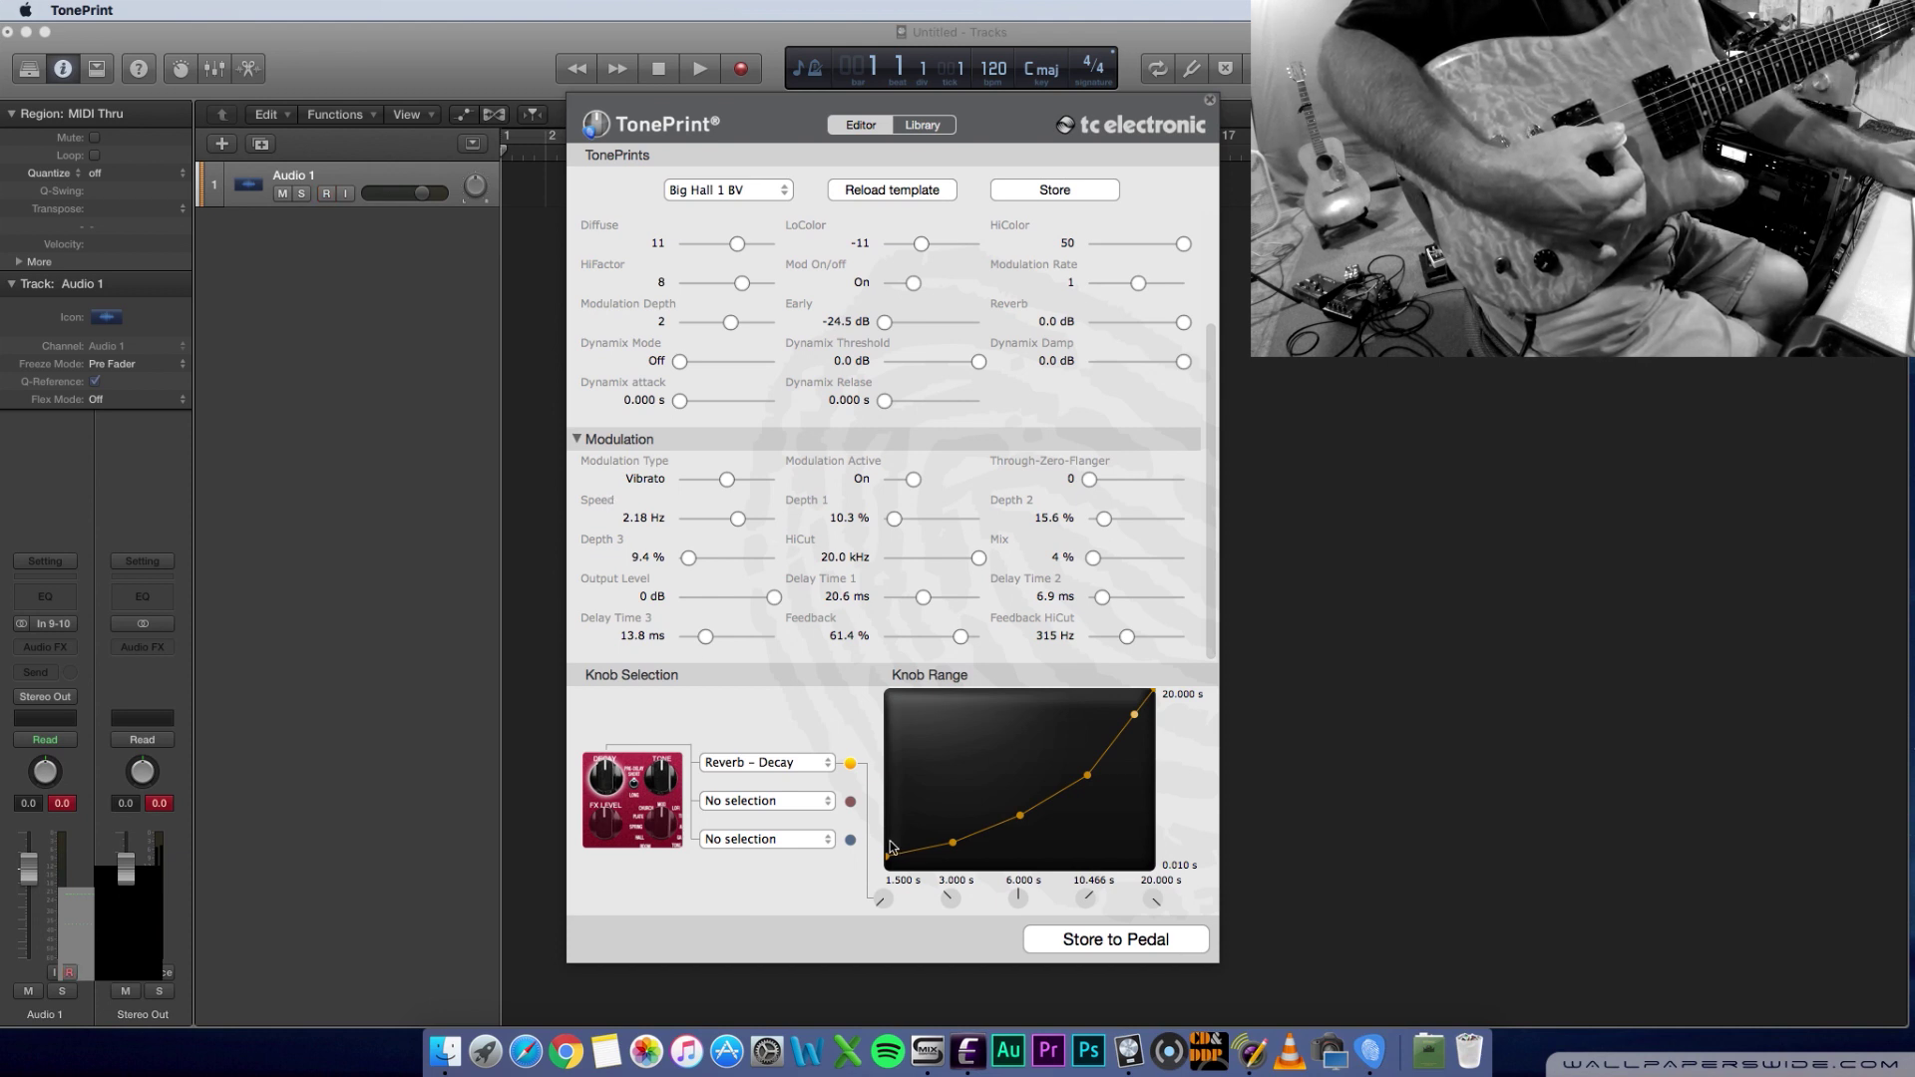
- Compare the Tone knob's mapping (LoColor 10, HiColor 0, Mix 100 %) with the Decay knob's
left_click(660, 774)
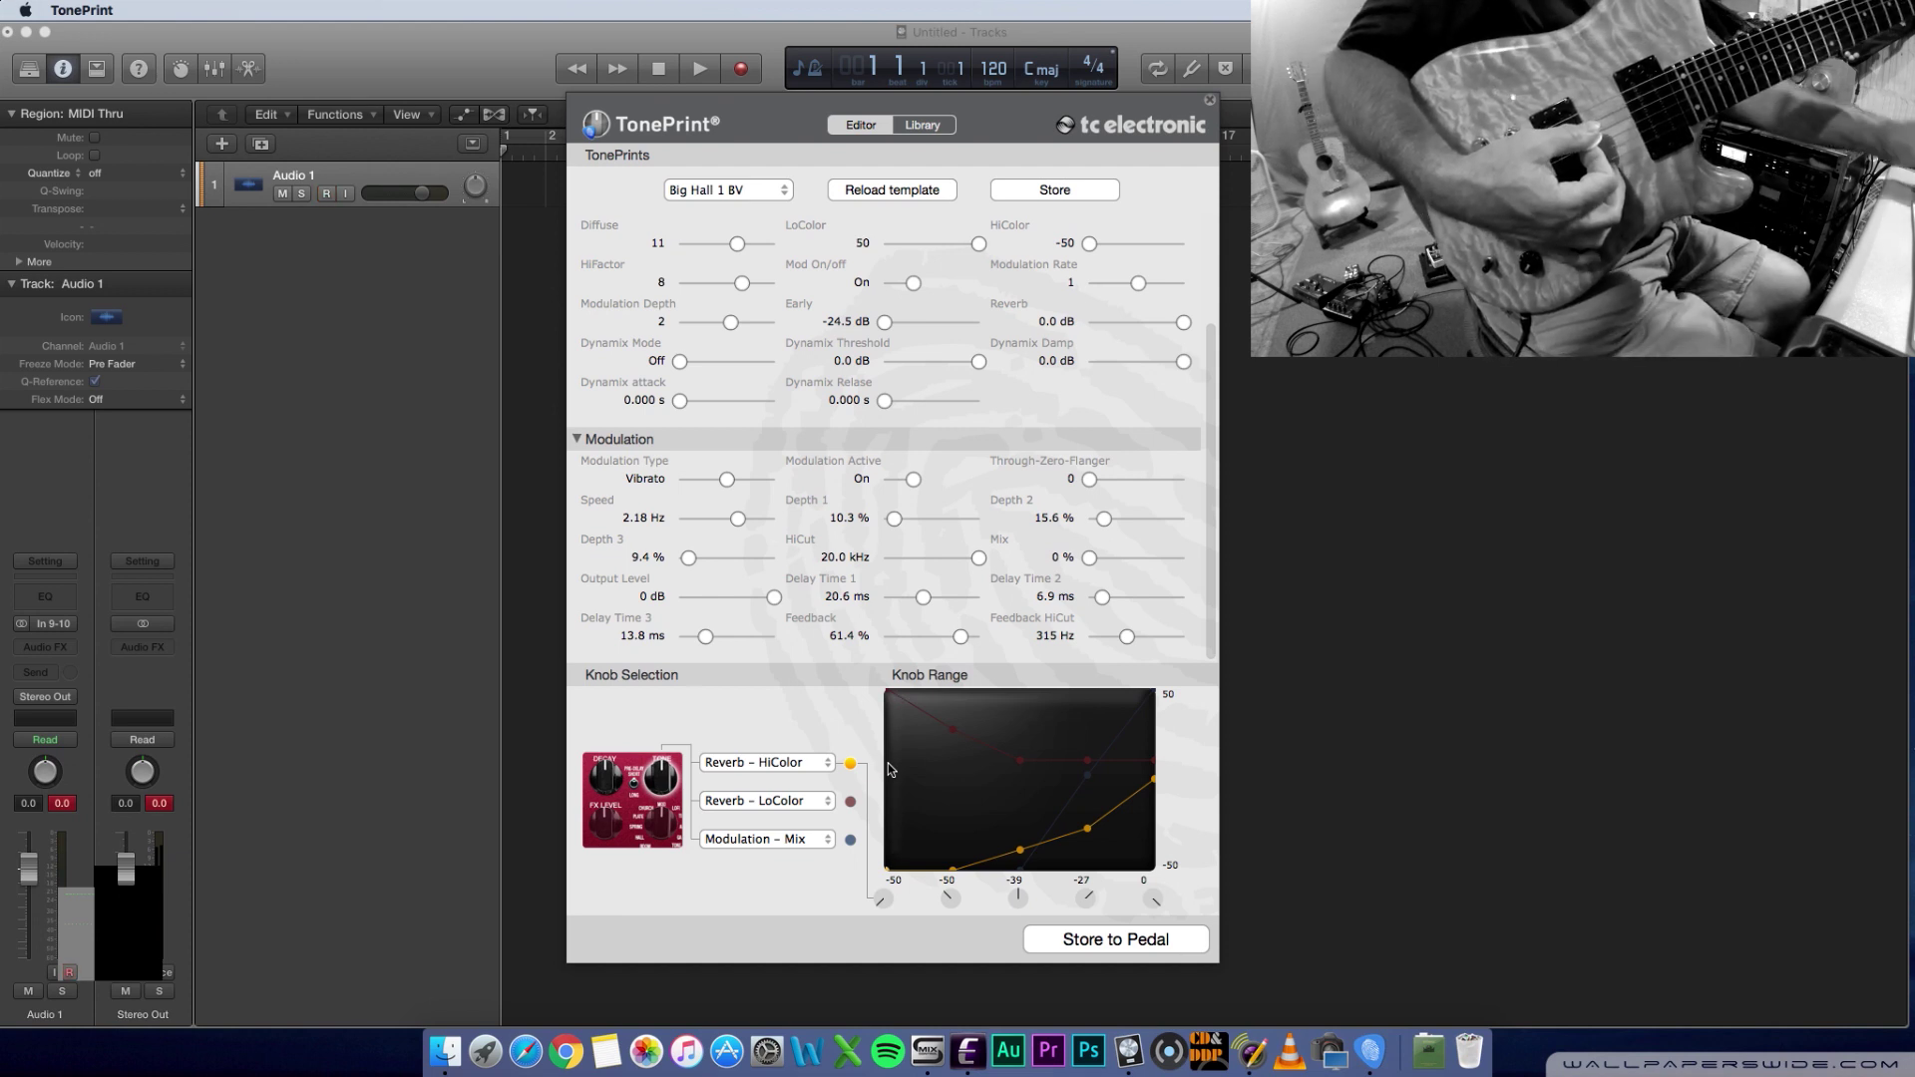
left_click(602, 783)
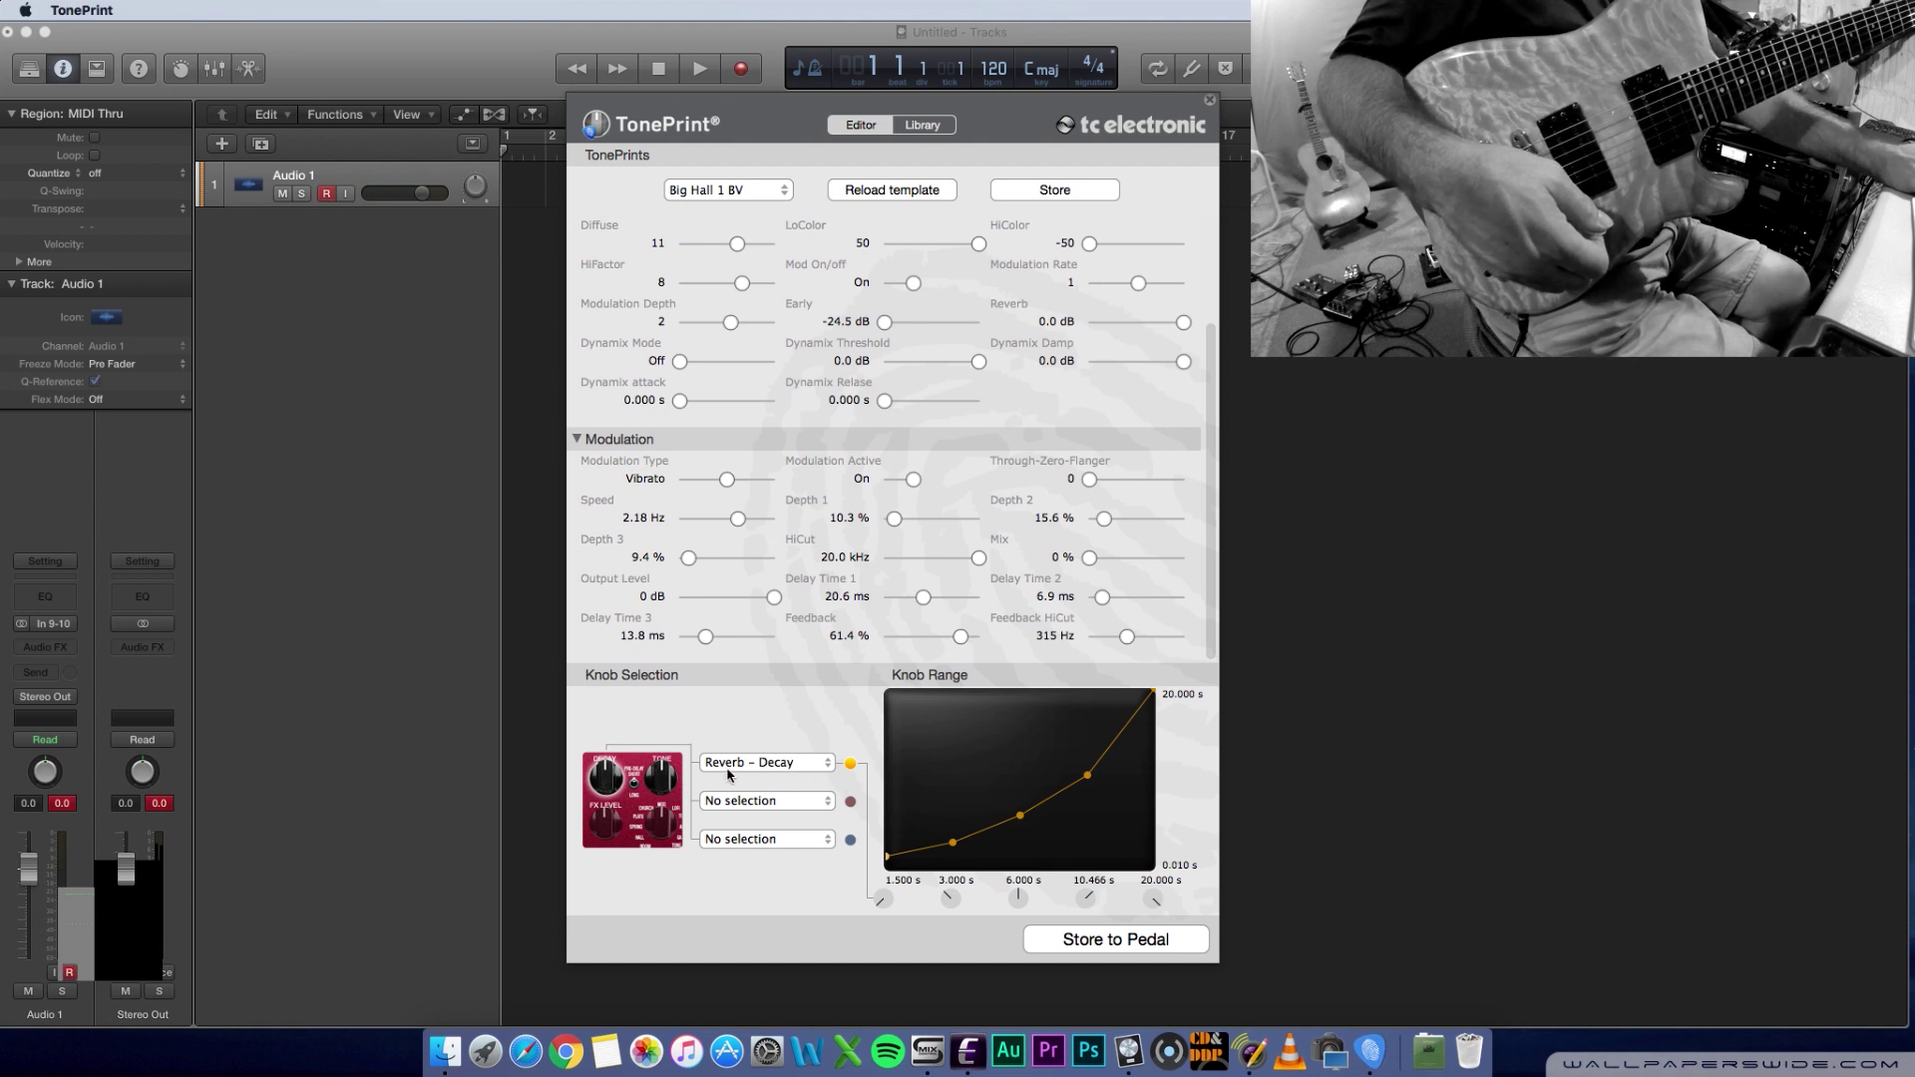
left_click(663, 774)
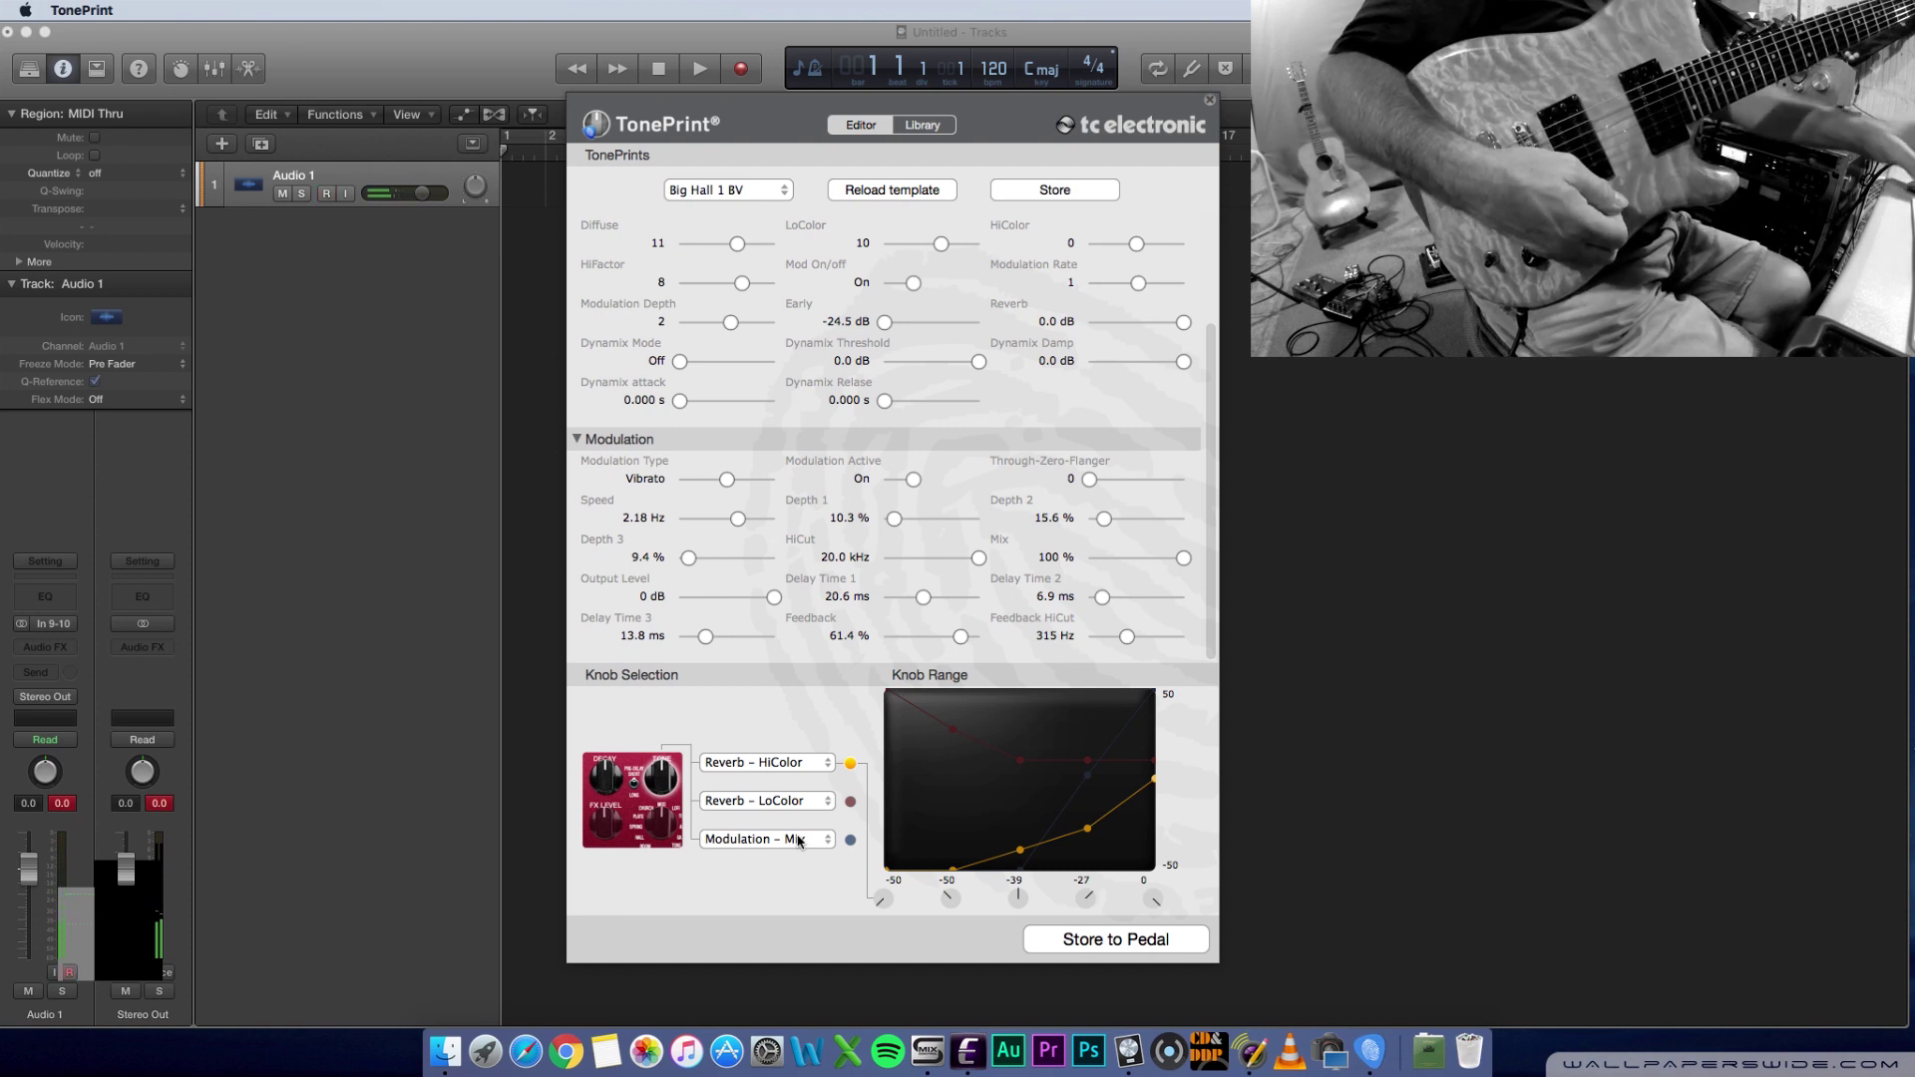
- Select the Decay knob to show its 1.500–20.000 s range curve while auditioning on guitar
left_click(613, 786)
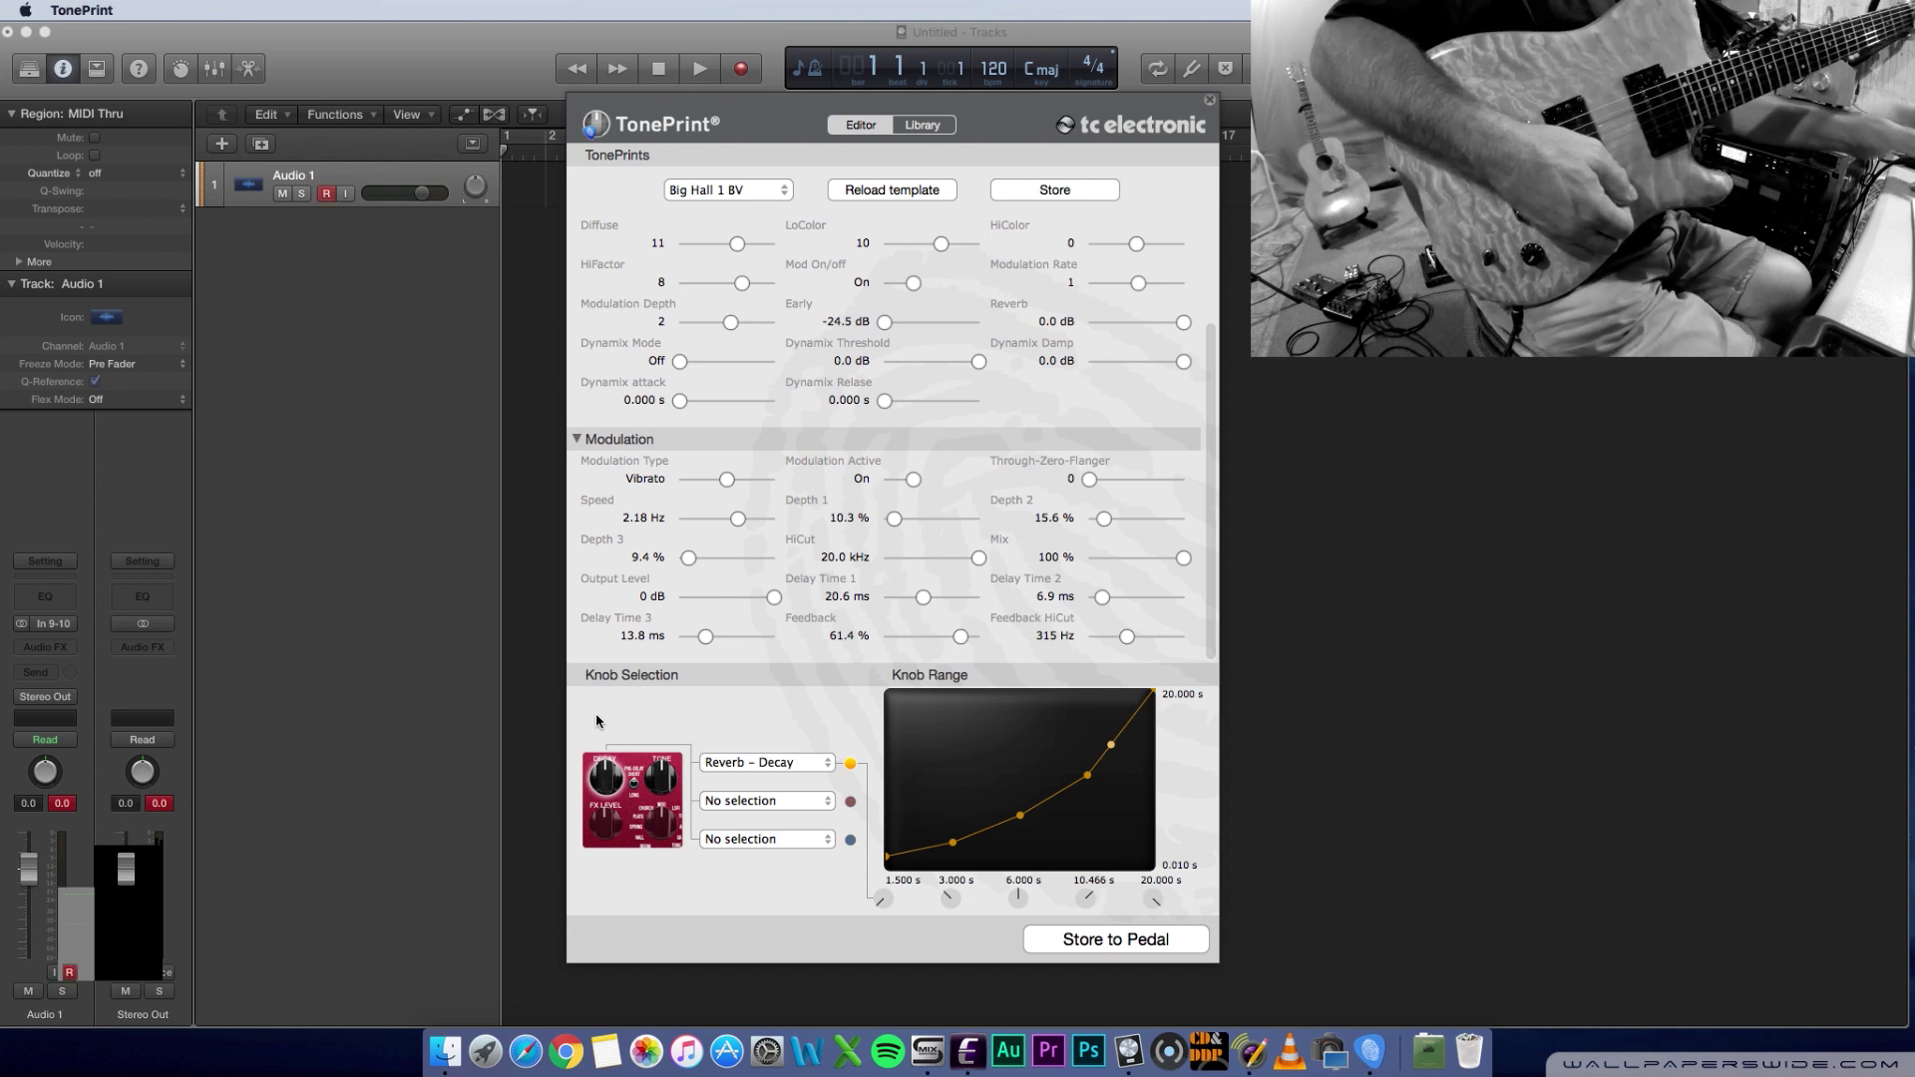
left_click(722, 191)
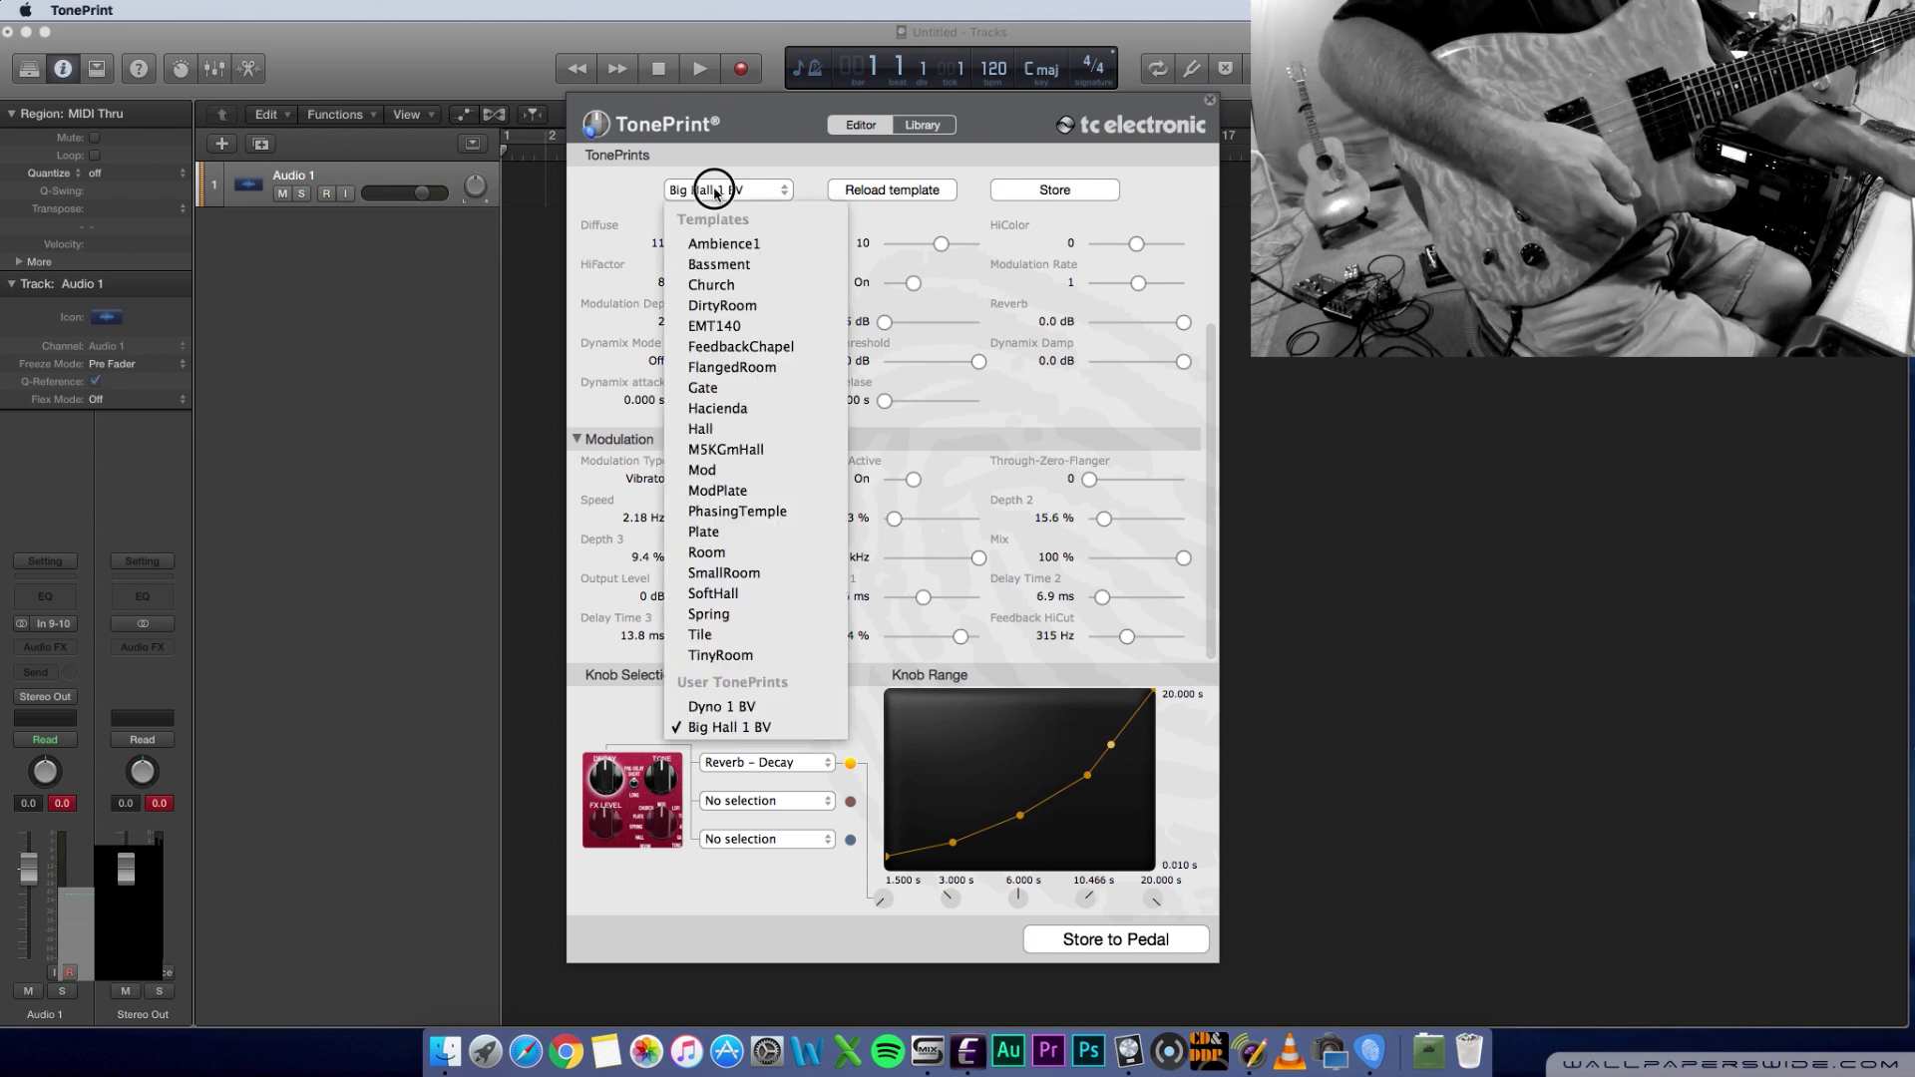
left_click(714, 708)
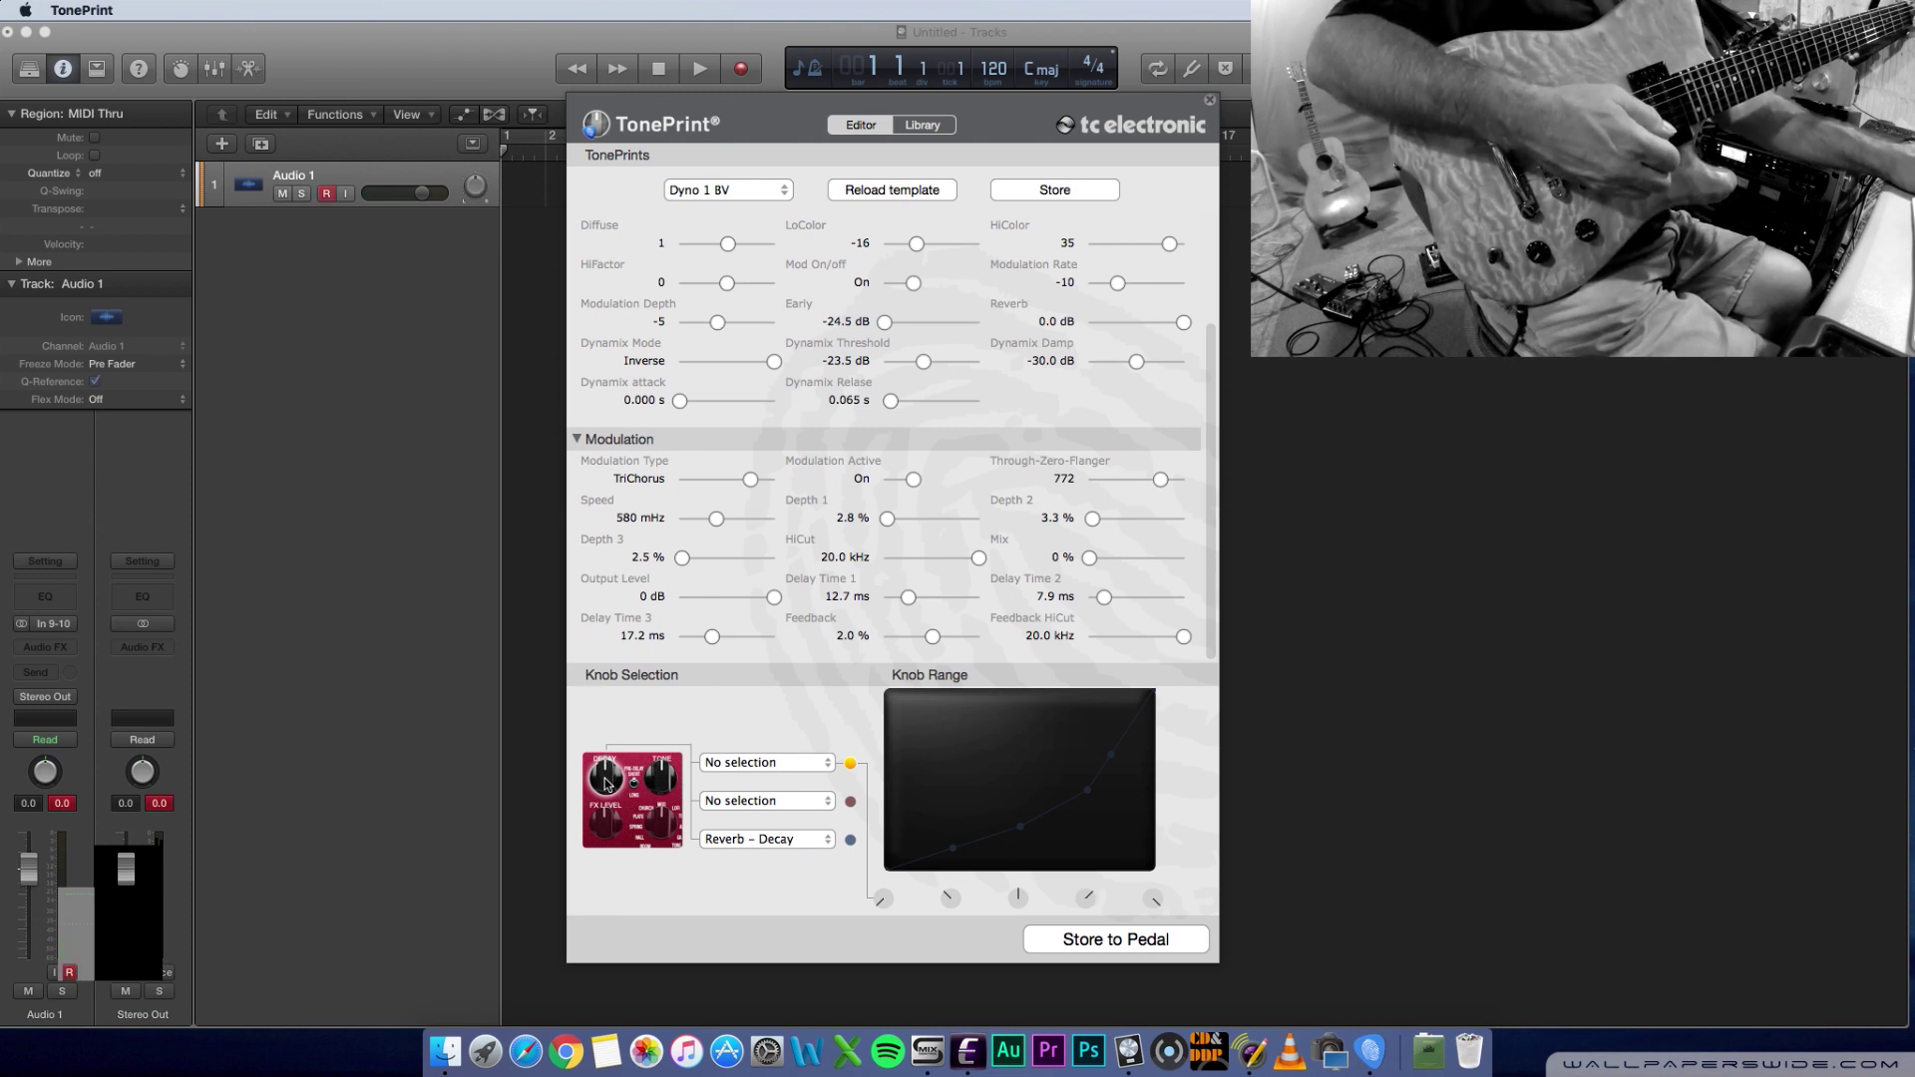
- Keep the third knob on Reverb – Decay and show the Tone knob's HiColor range, -50 to 49
left_click(761, 841)
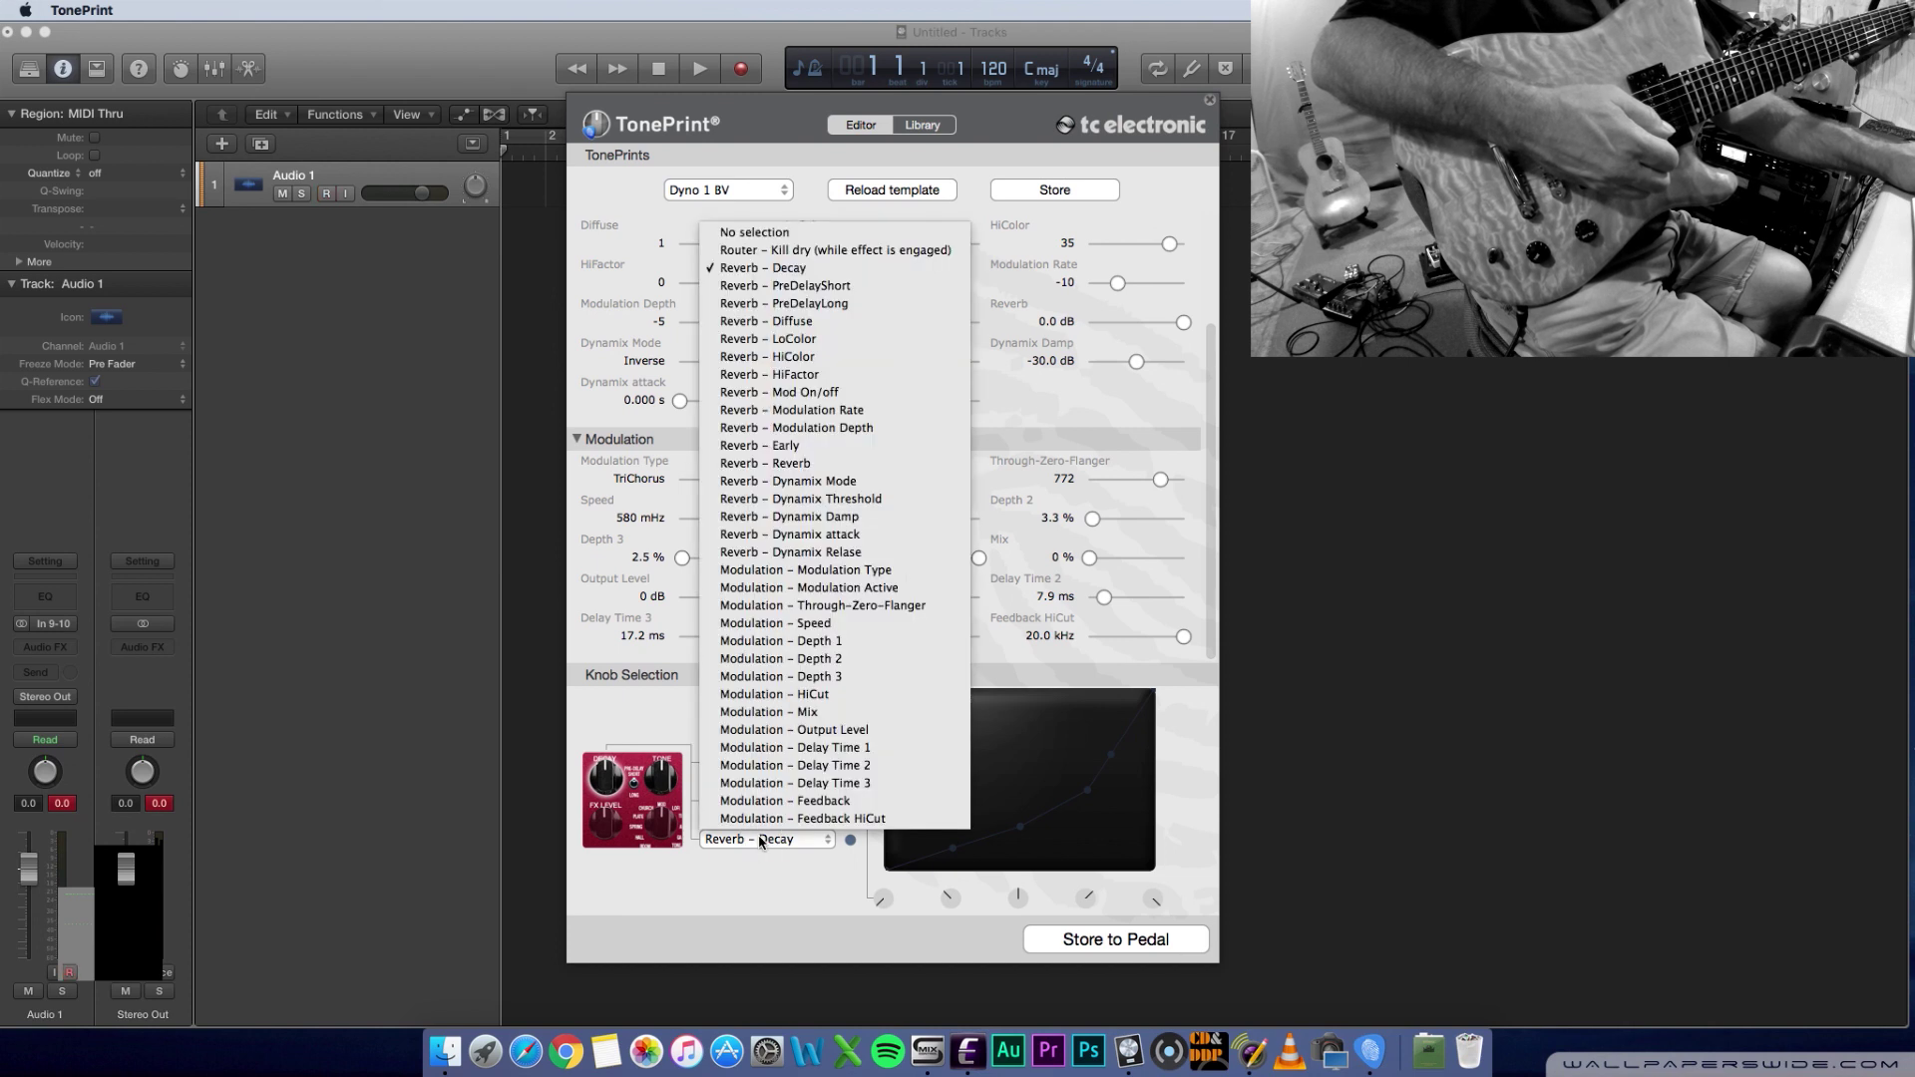
left_click(849, 844)
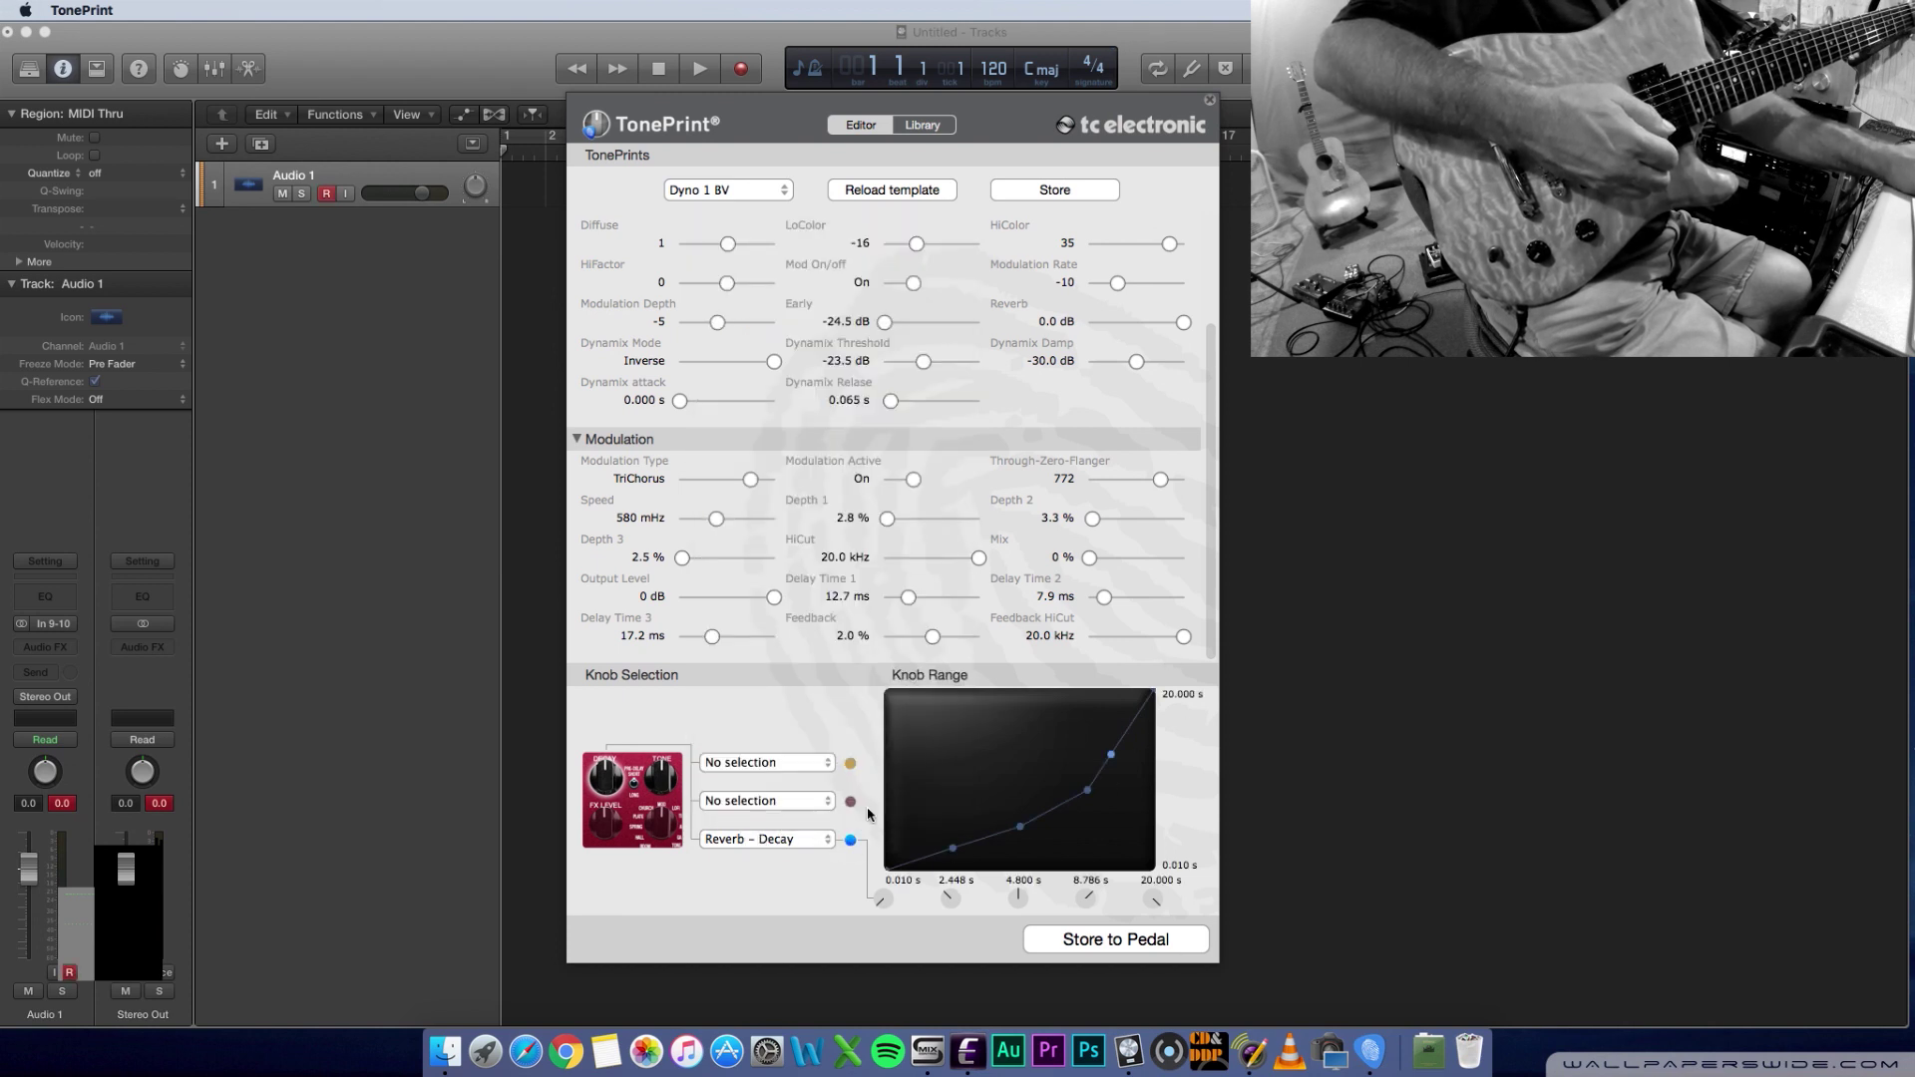
left_click(659, 784)
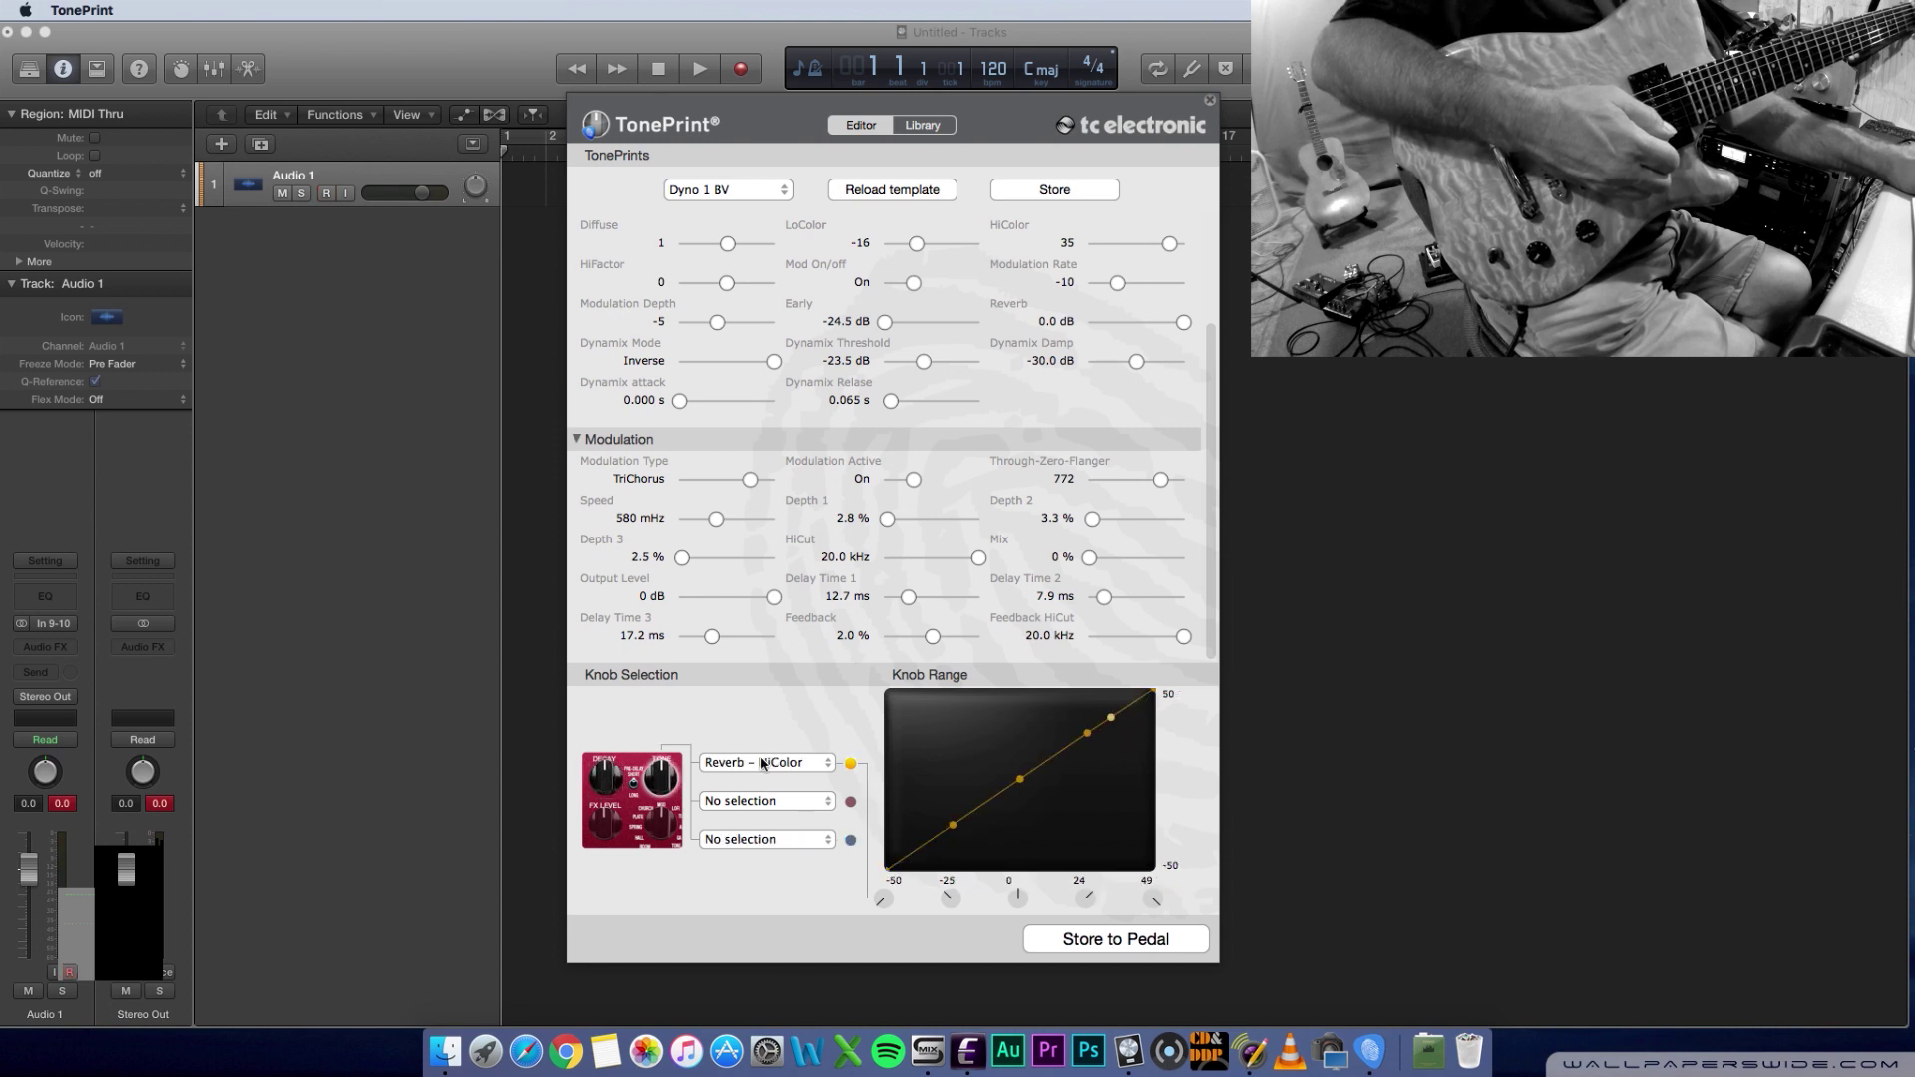